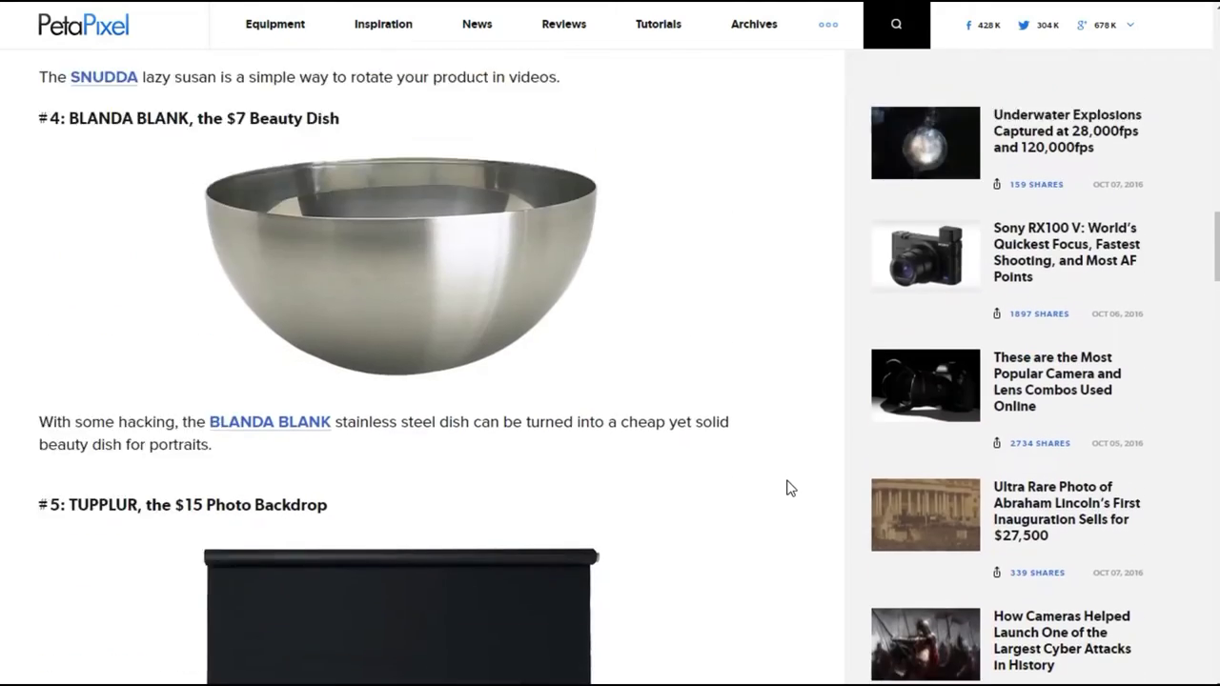
Look through the PetaPixel article's budget photo gear, from the GLASHOLM product surface to the BLANDA BLANK beauty dish.
scroll(787, 487, "up", 5)
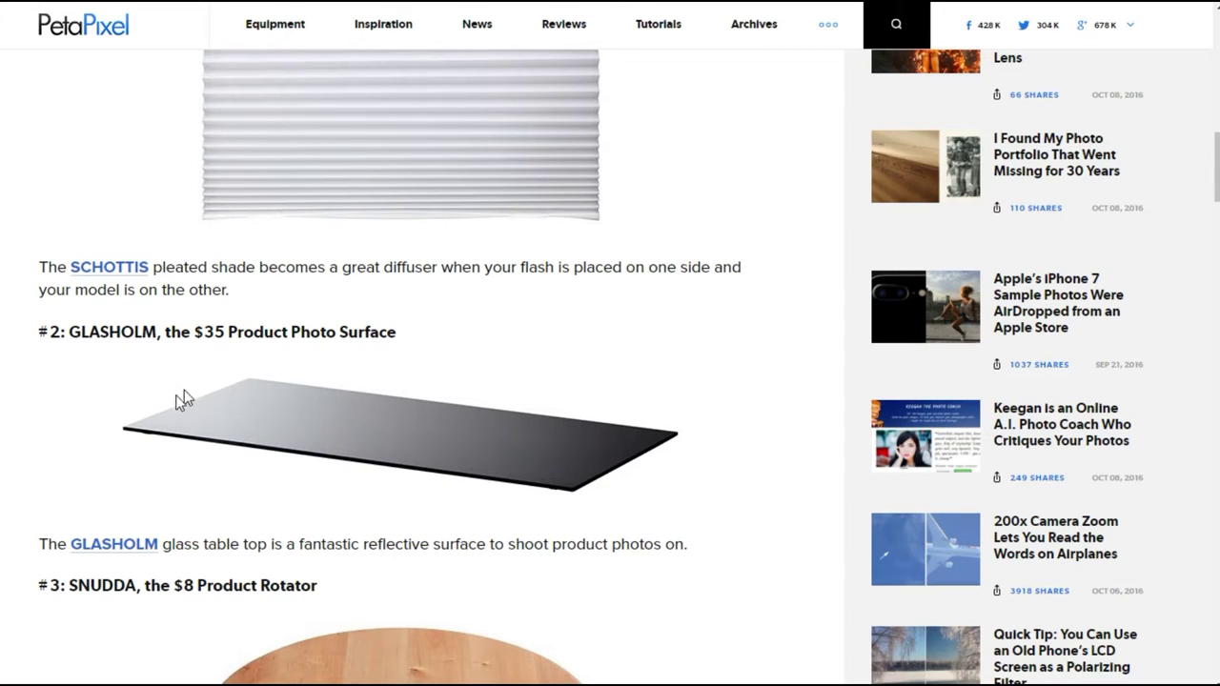
scroll(128, 415, "down", 12)
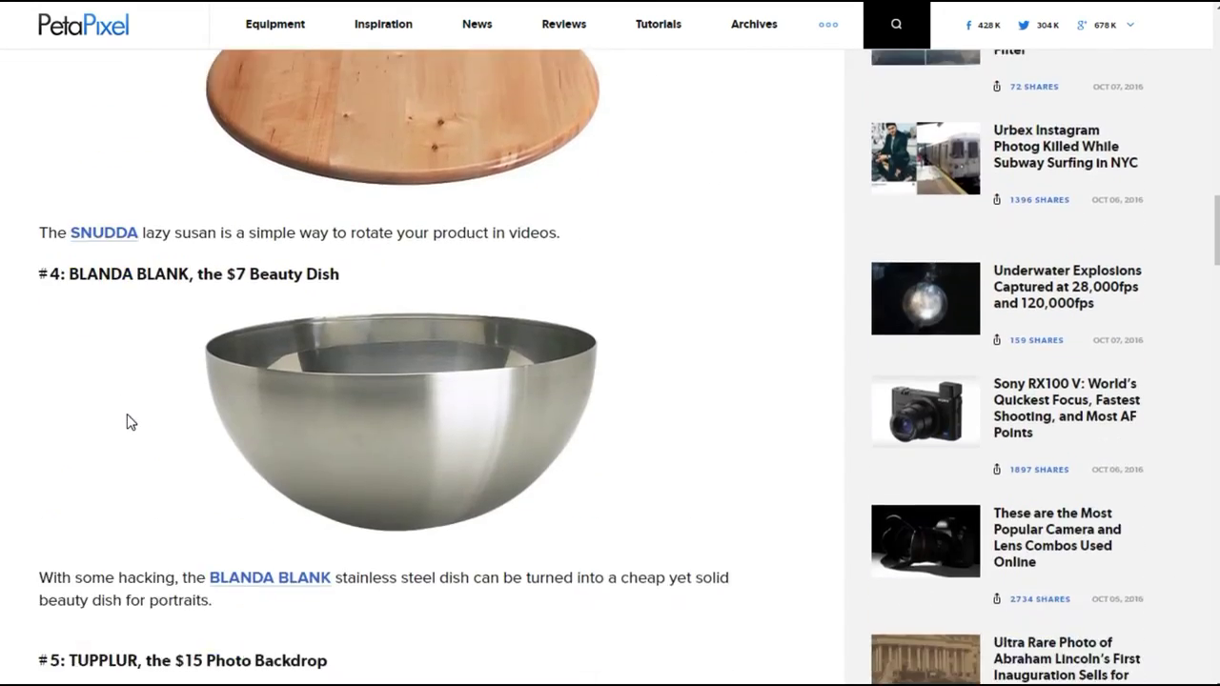
scroll(126, 415, "down", 1)
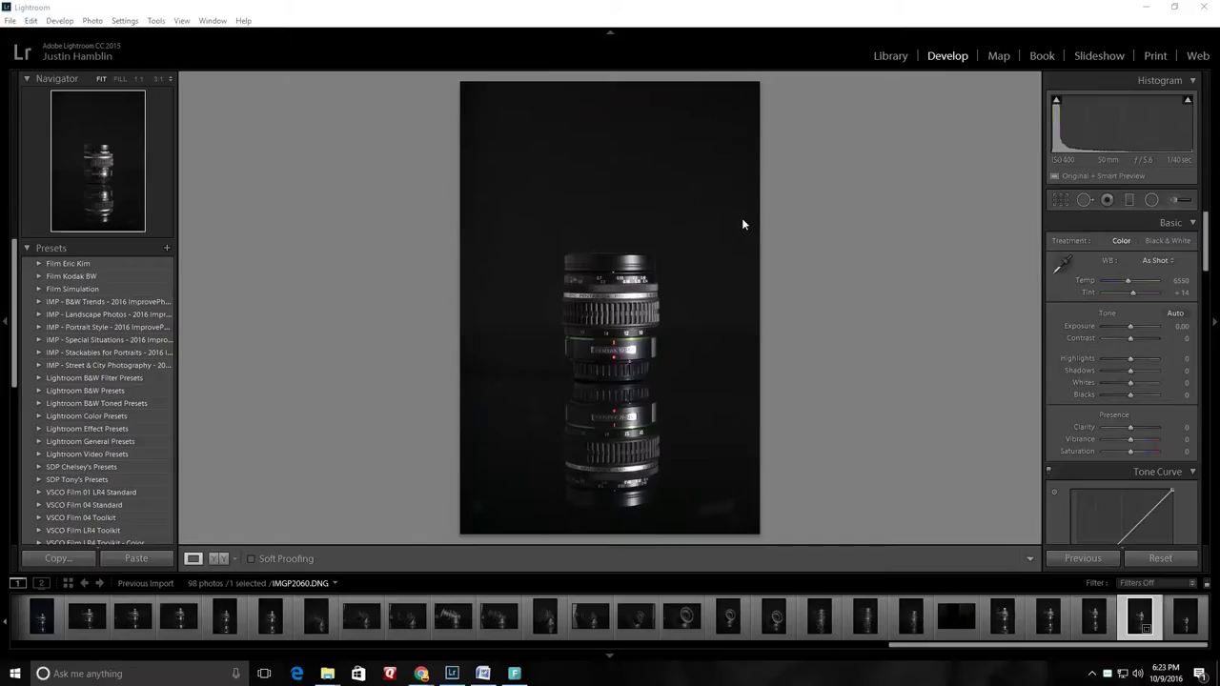
Inspect the unedited lens photo IMGP2060.DNG at 1:1, checking the barrel markings and edges.
left_click(611, 326)
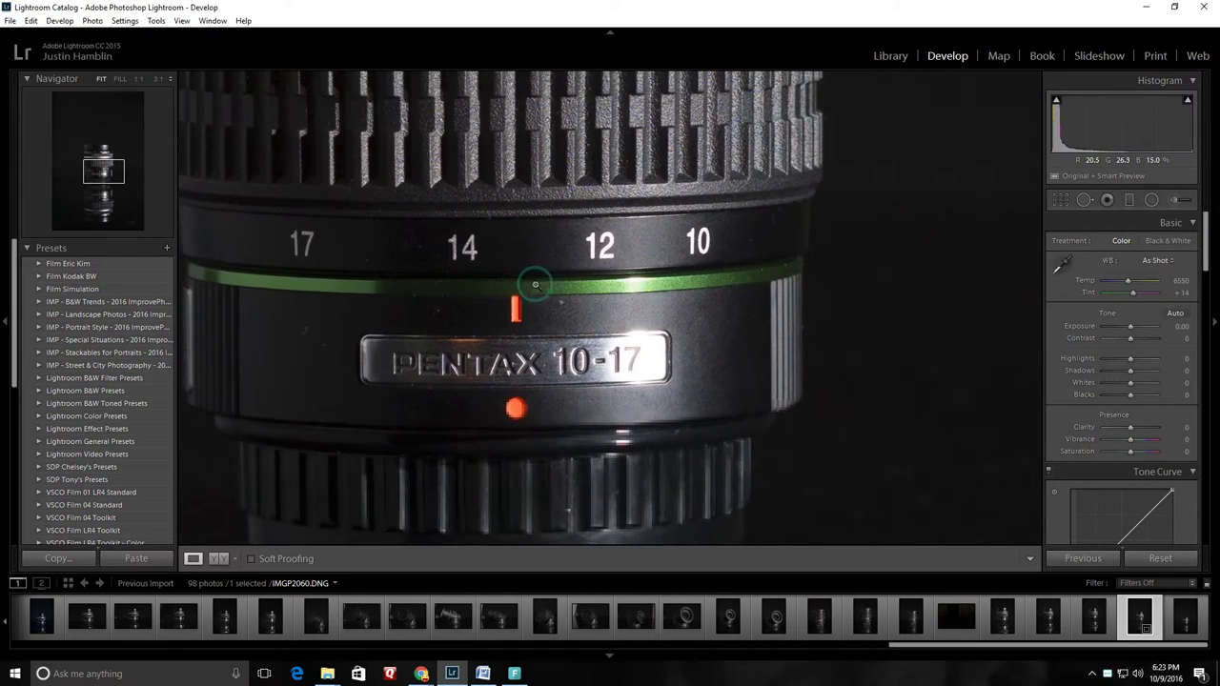
left_click(536, 284)
left_click(1188, 566)
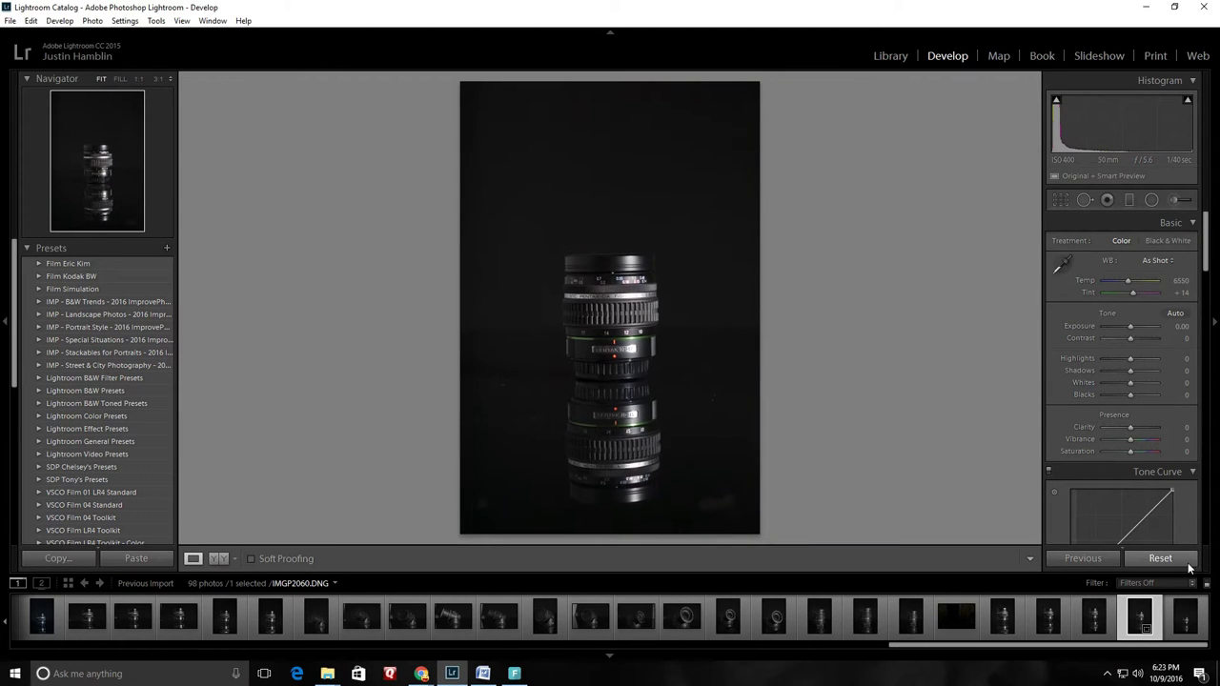
left_click_drag(658, 389, 578, 151)
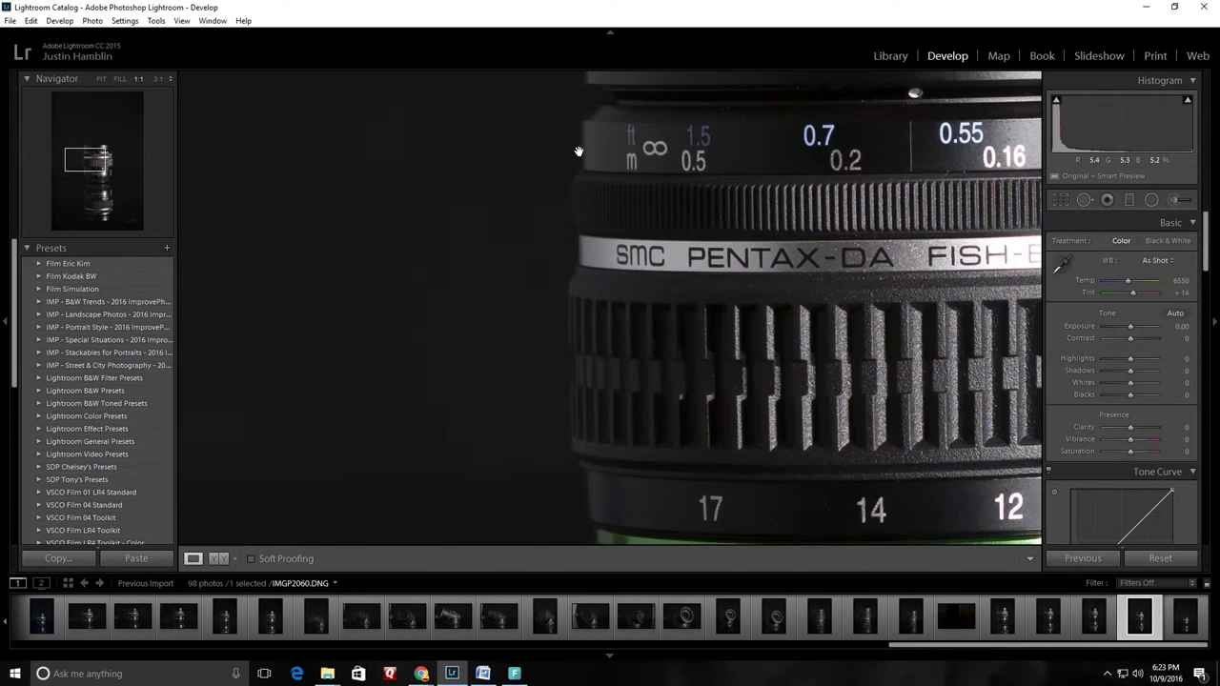
left_click_drag(607, 461, 686, 426)
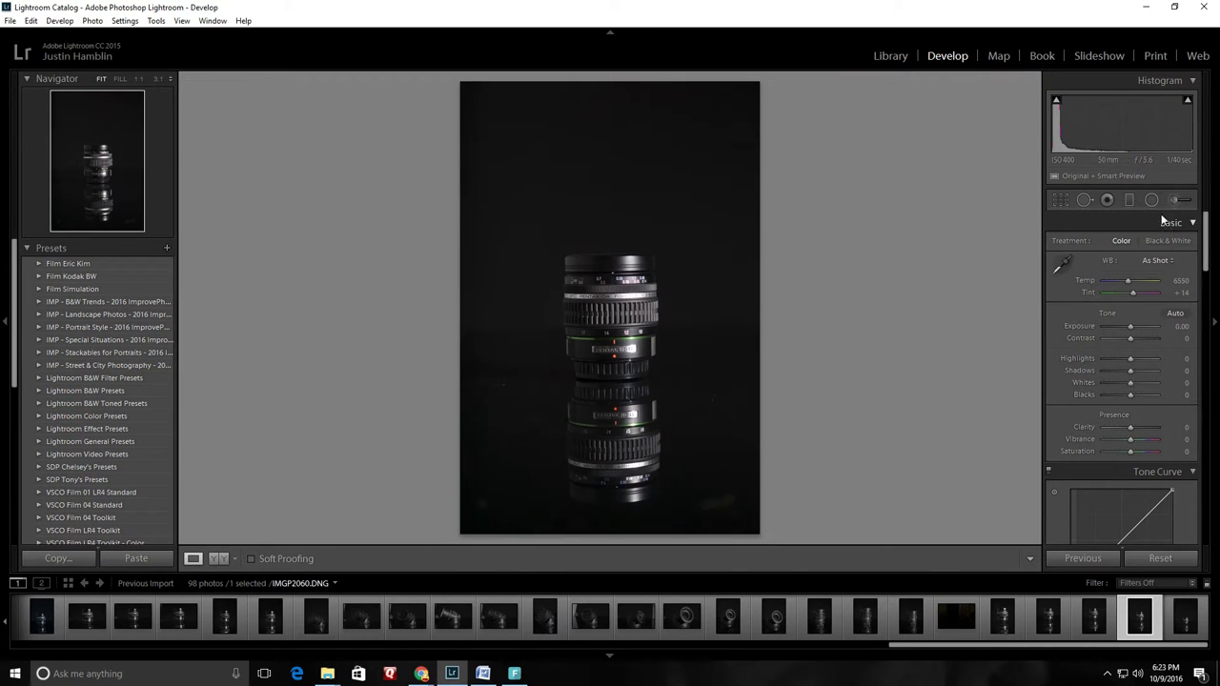
Straighten the lens photo to an angle of 1.78 using the lens's green ring, and crop in its edges at the original aspect.
left_click(1059, 199)
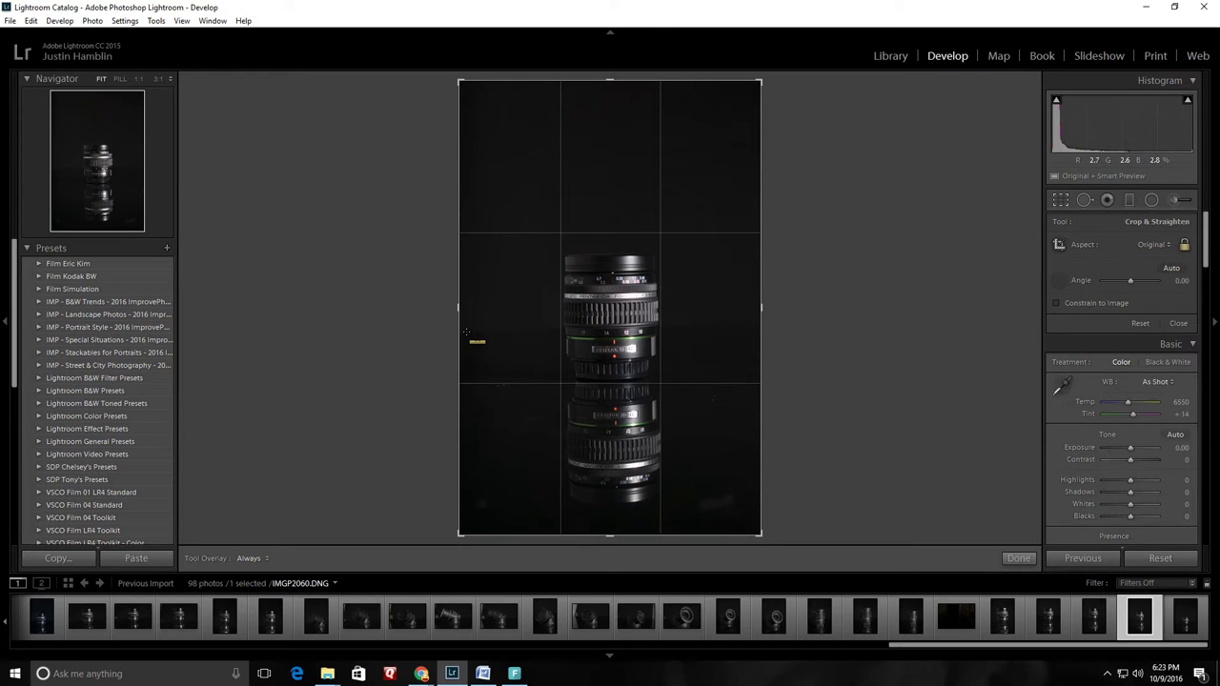
left_click_drag(466, 331, 758, 328)
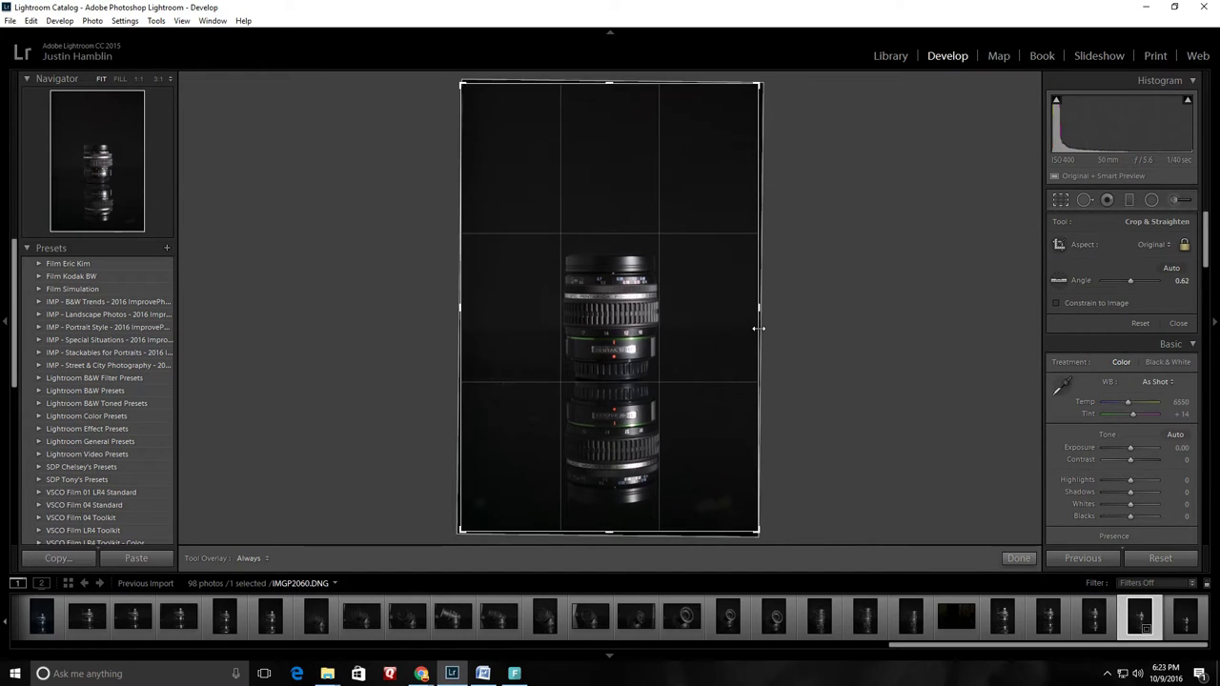
left_click(1060, 203)
left_click(1060, 203)
left_click_drag(760, 83, 769, 85)
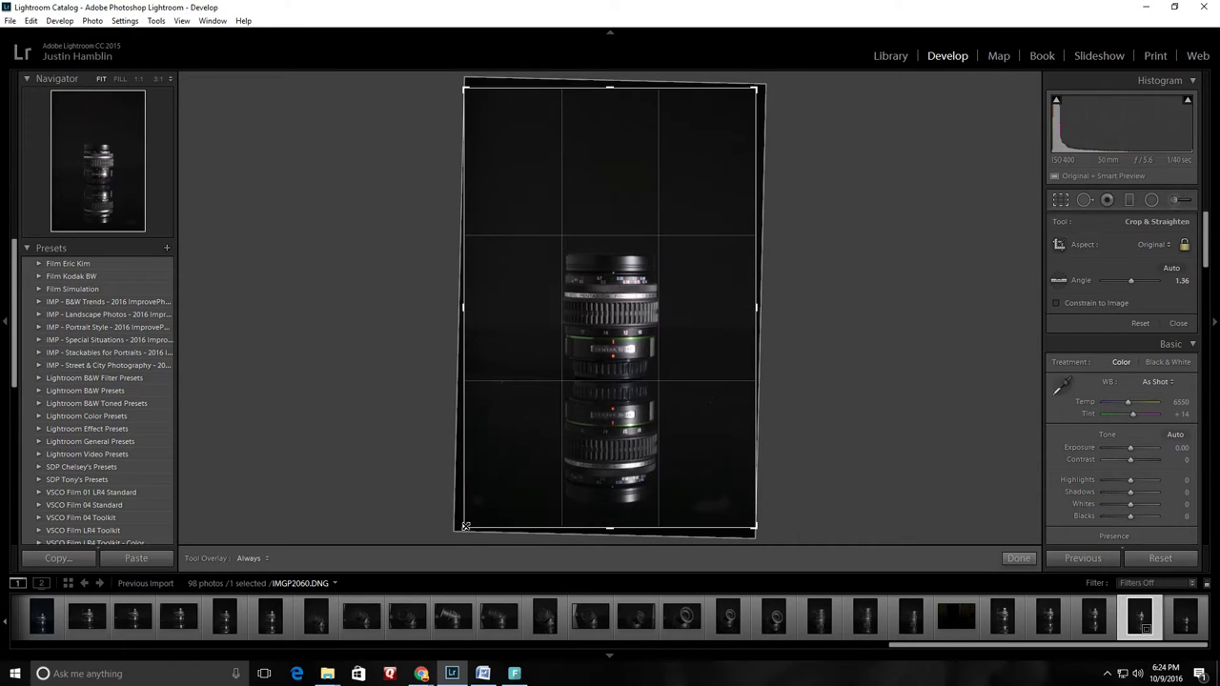
left_click(755, 306)
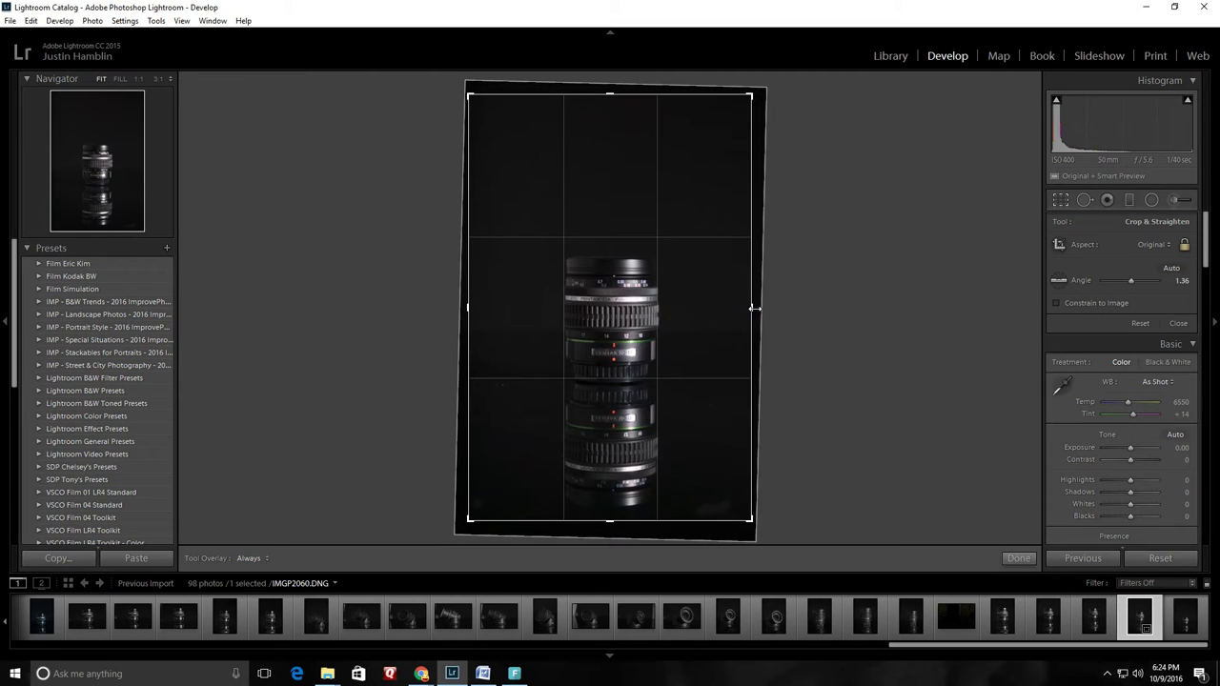
left_click(1060, 202)
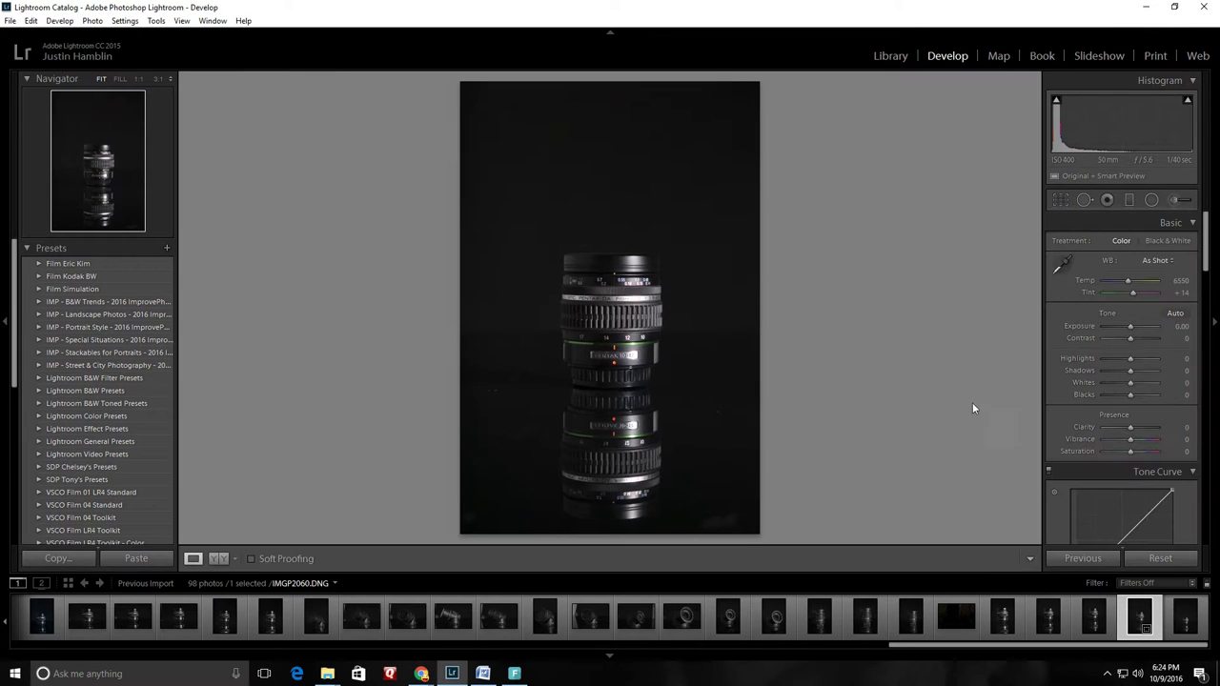
left_click(1057, 201)
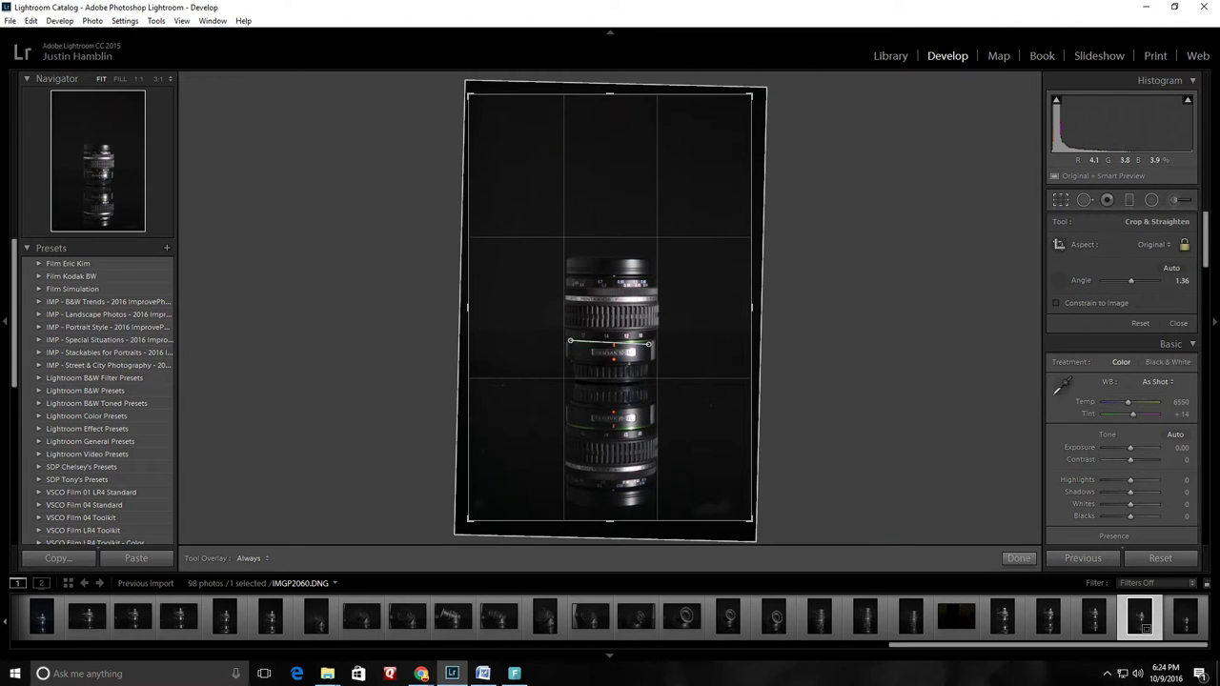
left_click(1057, 200)
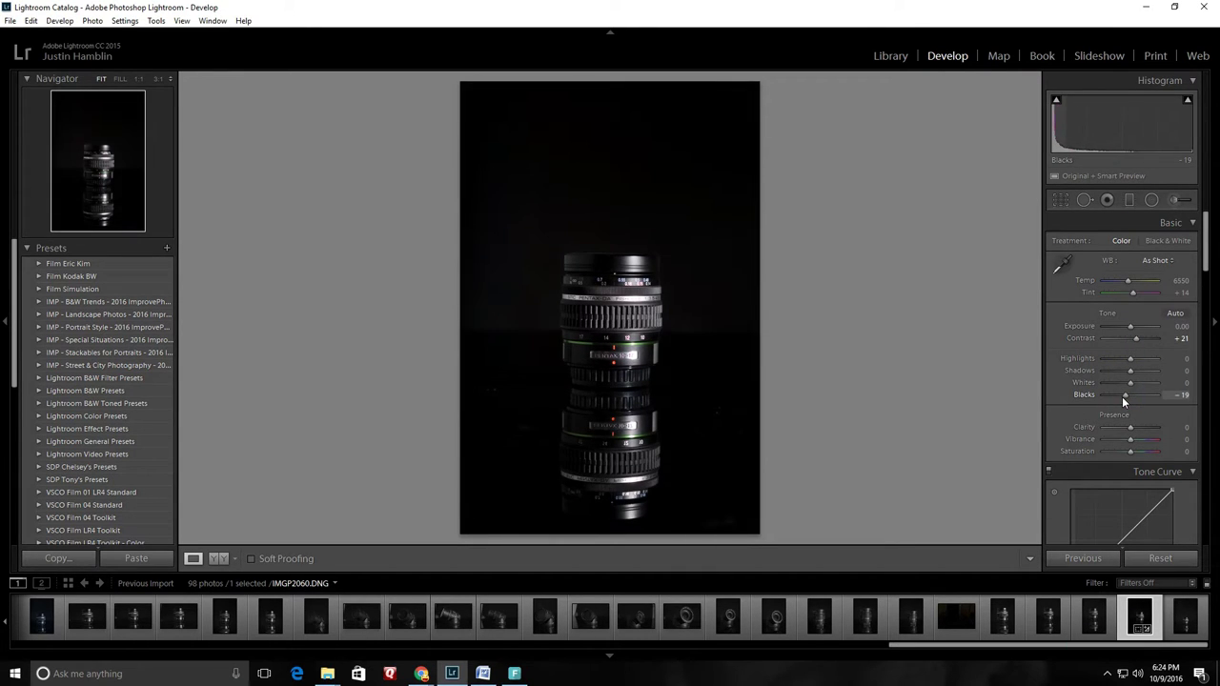
Set the lens photo's Exposure to +0.24 and Shadows to +10, checking the effect on the lens's front ring.
left_click(1131, 327)
left_click_drag(1131, 327, 1132, 326)
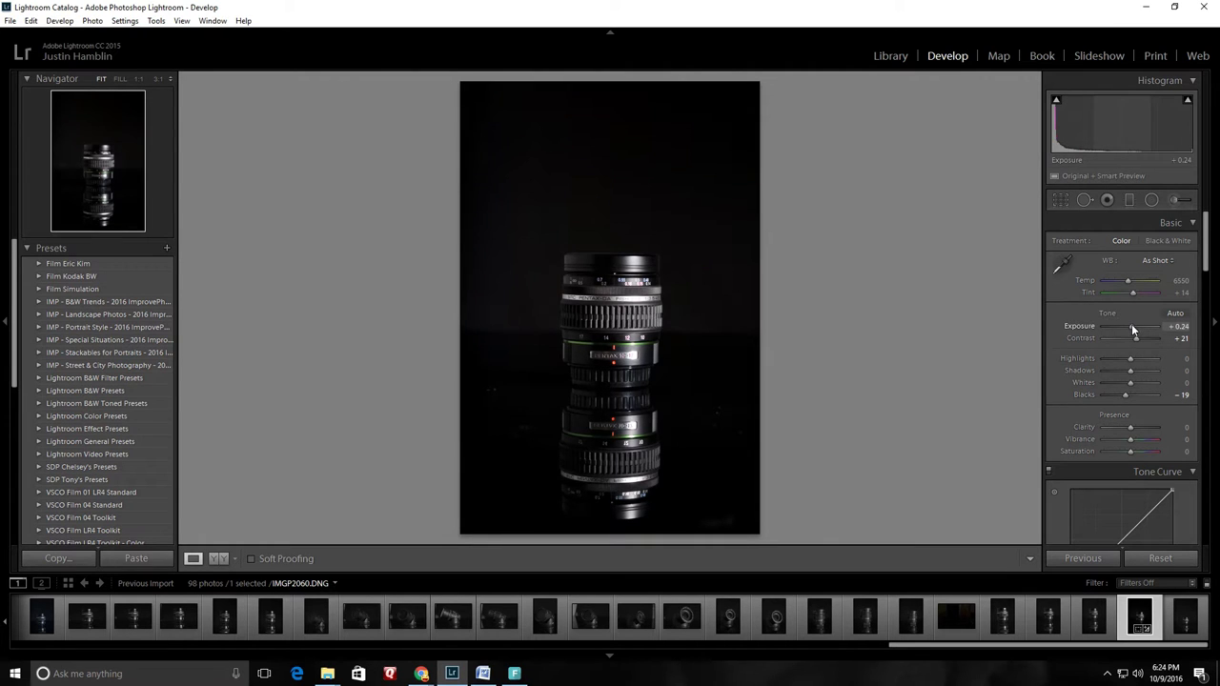
left_click_drag(1130, 368, 1133, 374)
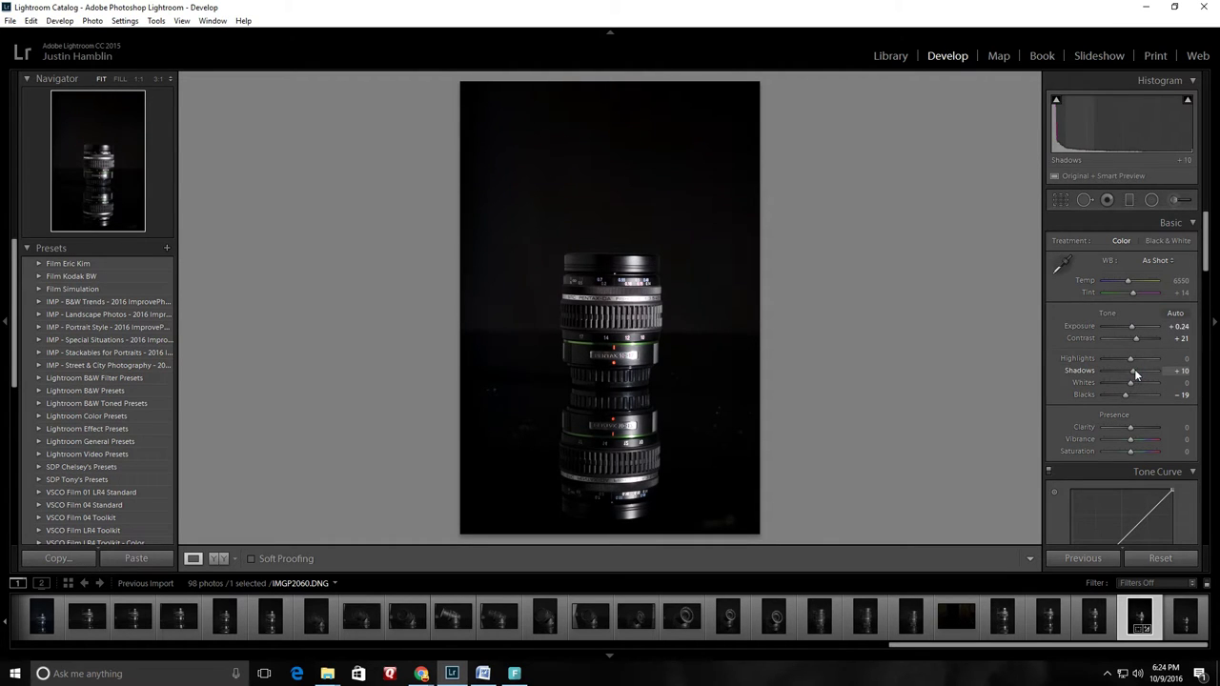
left_click(653, 270)
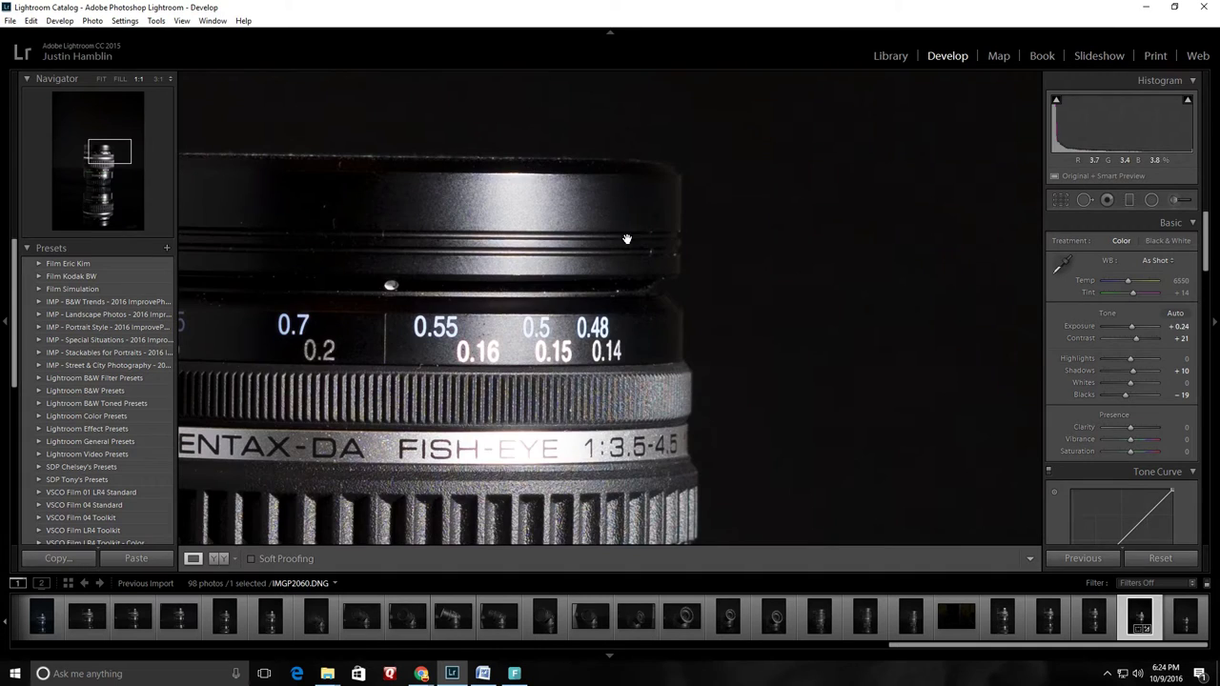
left_click_drag(610, 344, 748, 331)
left_click(696, 527)
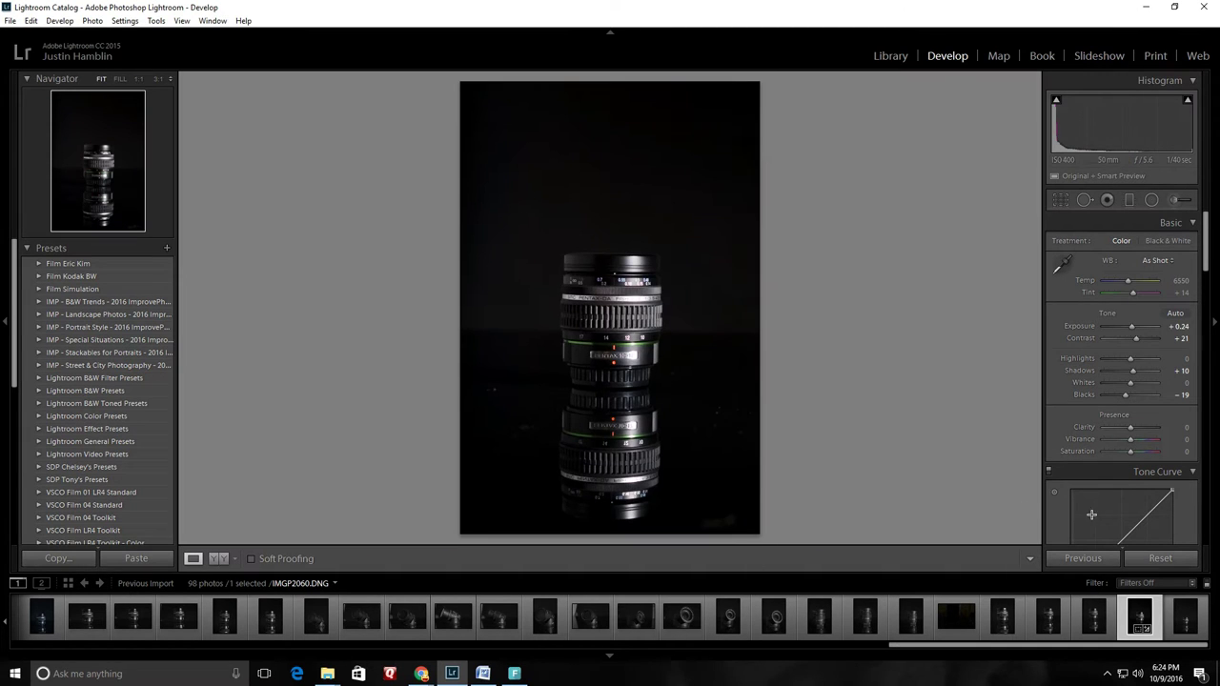
Crop the photo tighter at its bottom edge to trim the end of the lens reflection, and set Clarity to +29.
left_click(1059, 200)
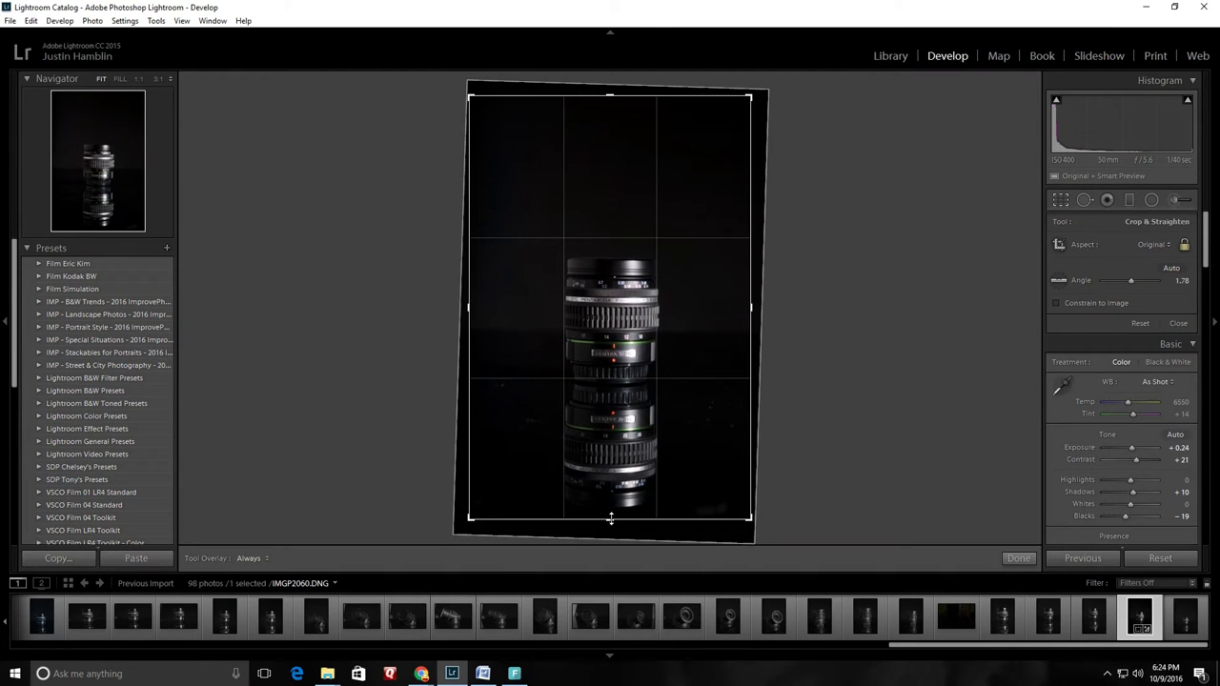
left_click_drag(611, 518, 610, 505)
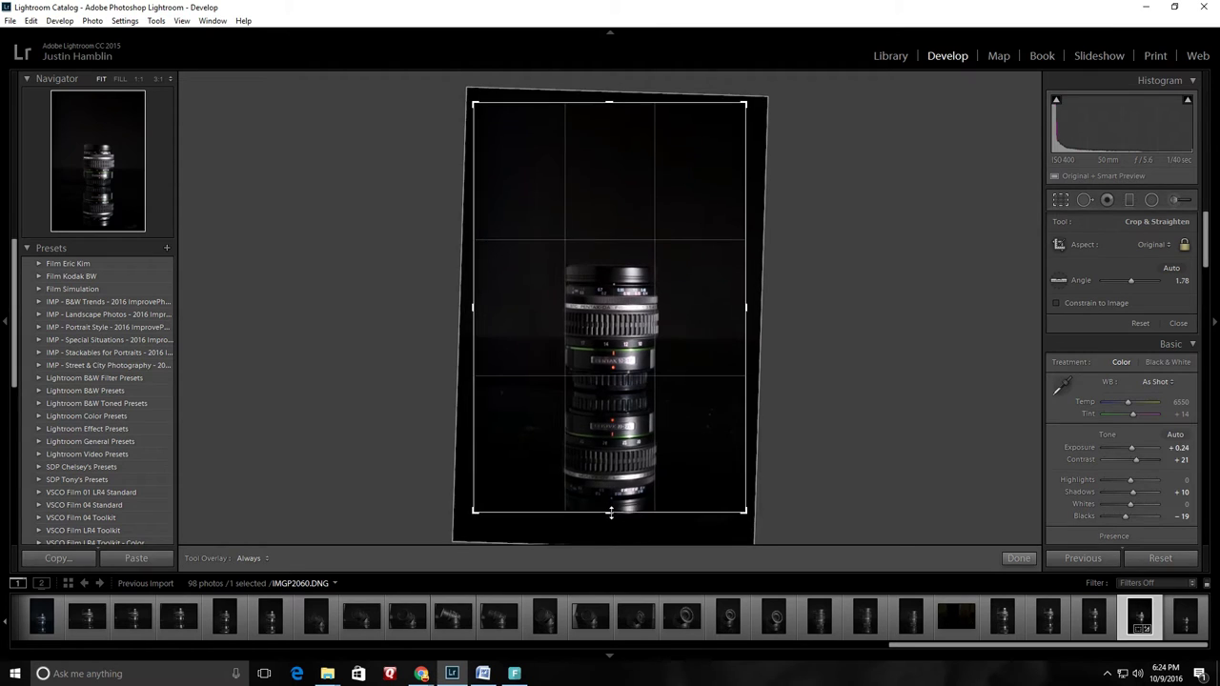
left_click(1064, 202)
left_click(1060, 200)
left_click_drag(754, 514, 763, 510)
left_click(1060, 203)
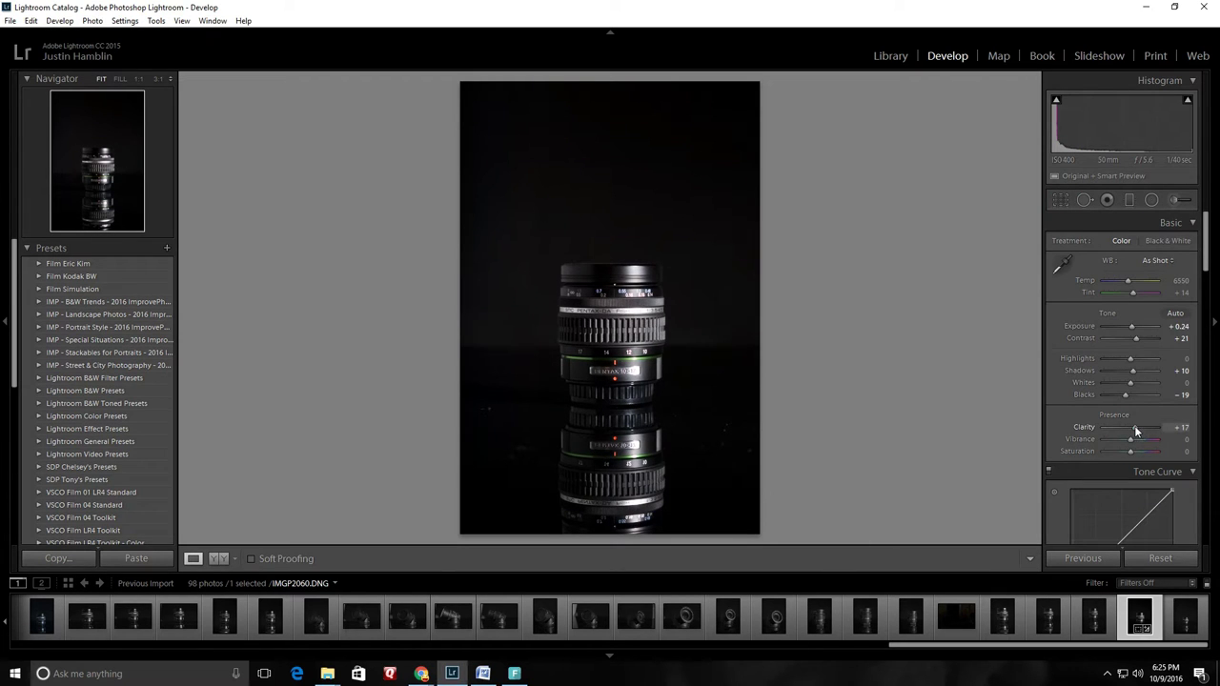
left_click_drag(1133, 428, 1135, 438)
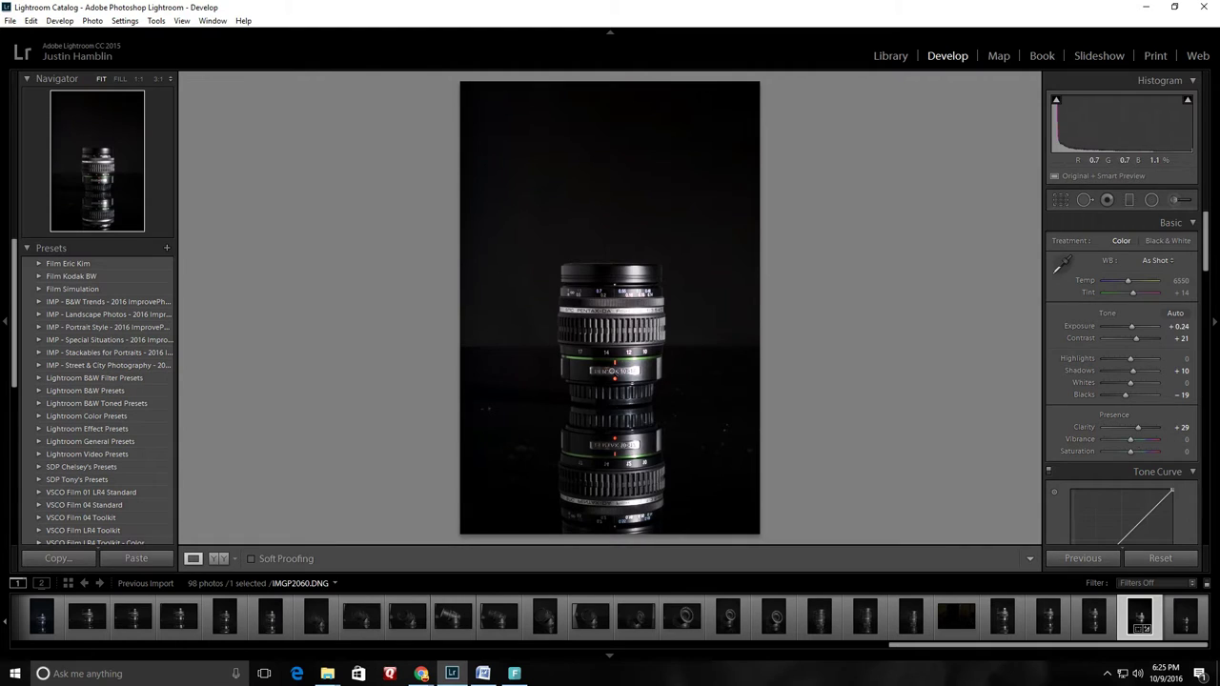
Darken the bright end of the PENTAX 10-17 nameplate with an Adjustment Brush of size 21 and Exposure -1.61.
left_click(665, 378)
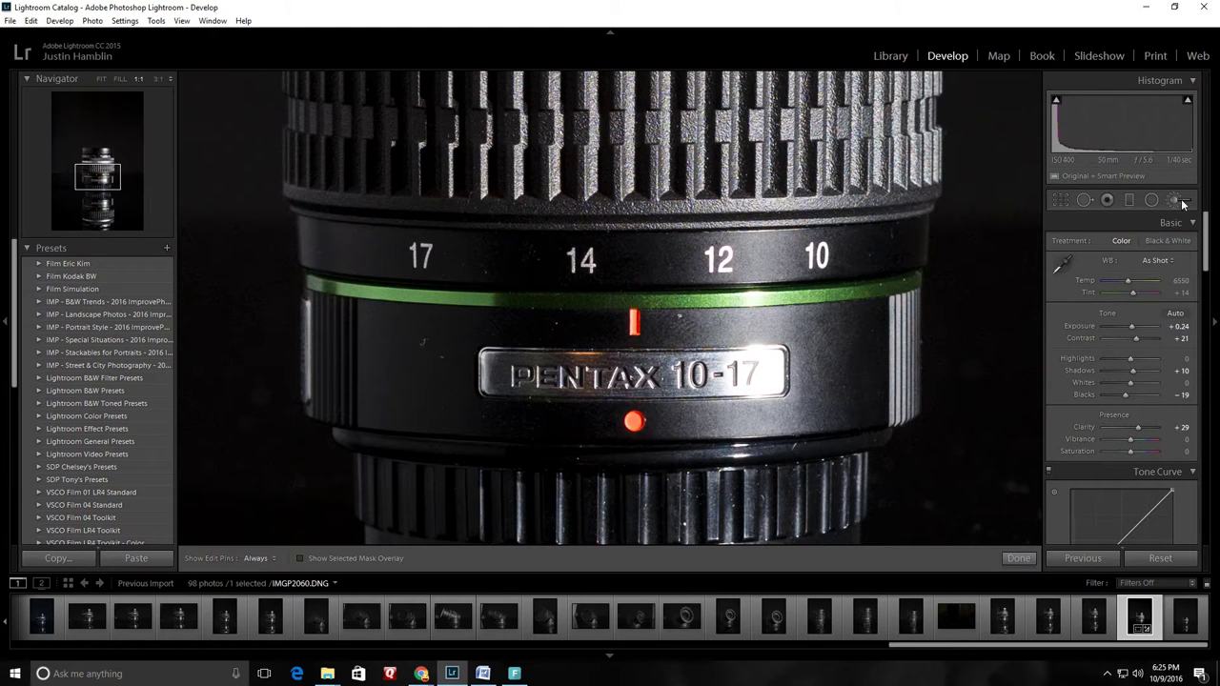
left_click(1184, 201)
left_click_drag(1131, 290, 1121, 291)
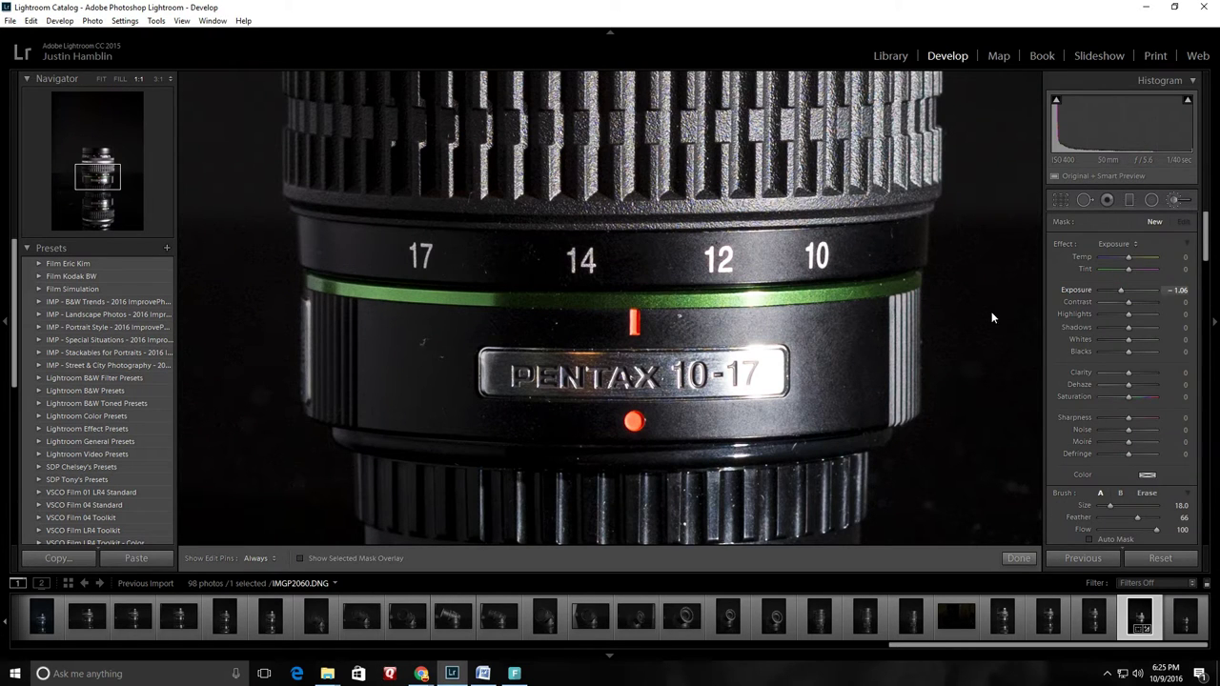
scroll(744, 367, "up", 3)
left_click(768, 372)
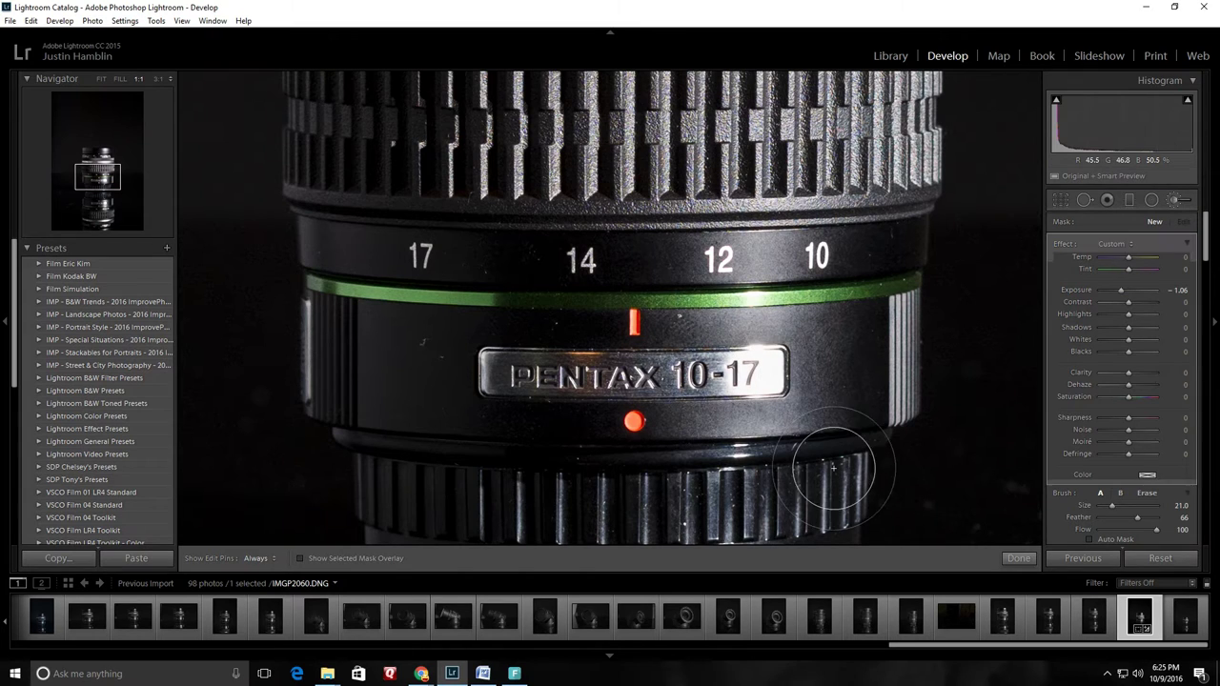
left_click_drag(1121, 291, 1117, 291)
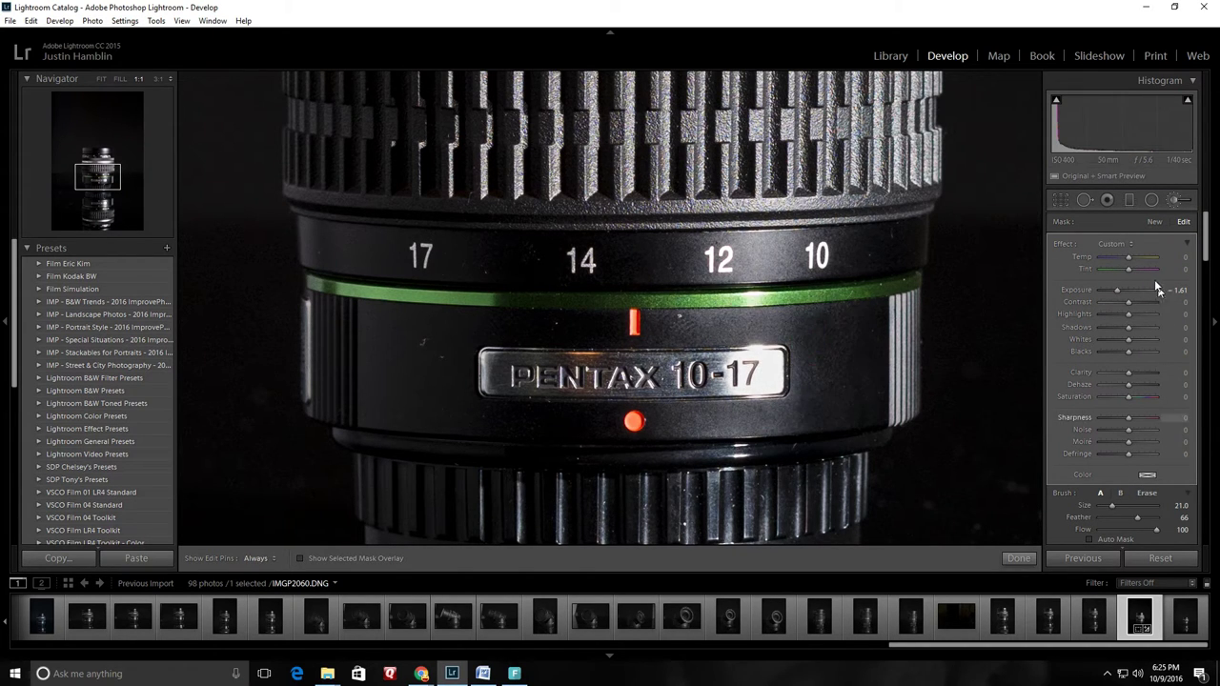
left_click(1178, 200)
left_click(811, 336)
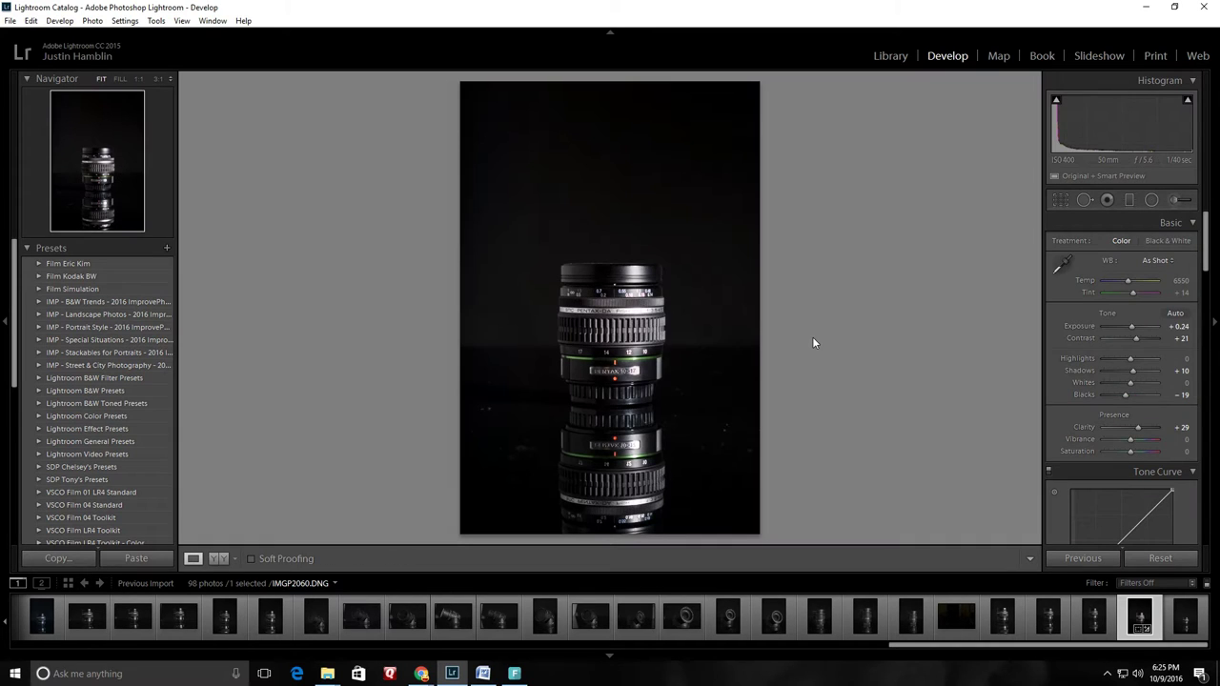
Open the edited lens photo in Adobe Photoshop CC 2015.5 and duplicate its background layer.
right_click(680, 329)
mouse_move(743, 401)
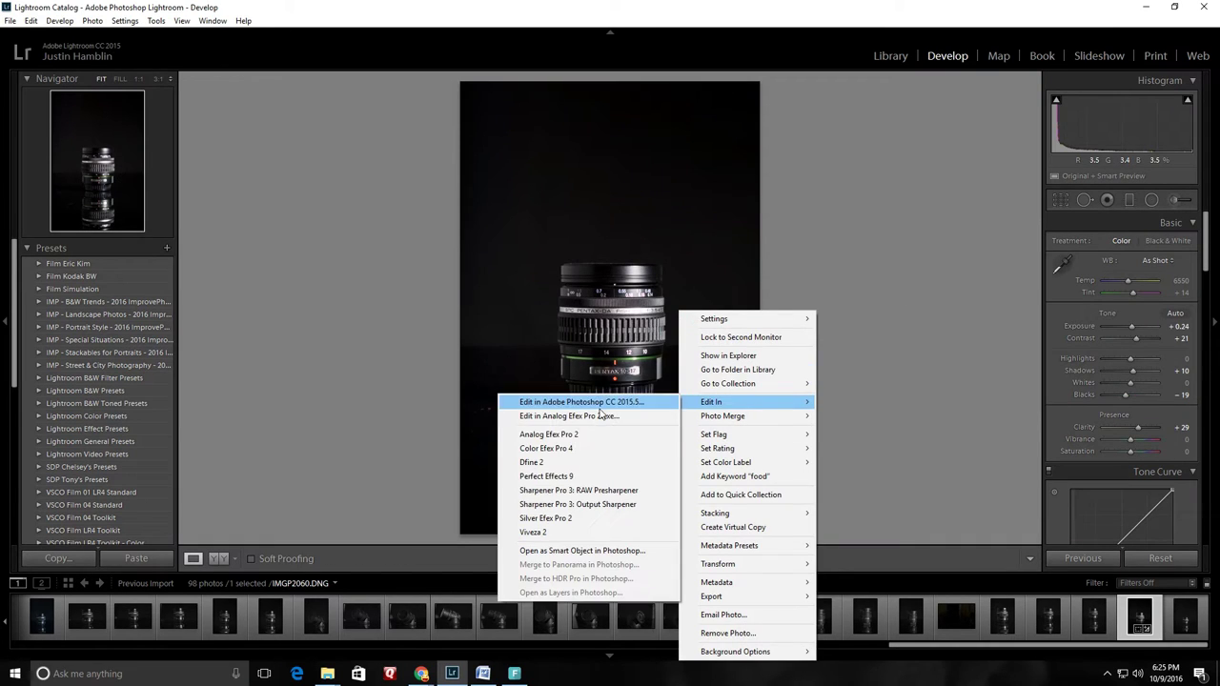
left_click(589, 489)
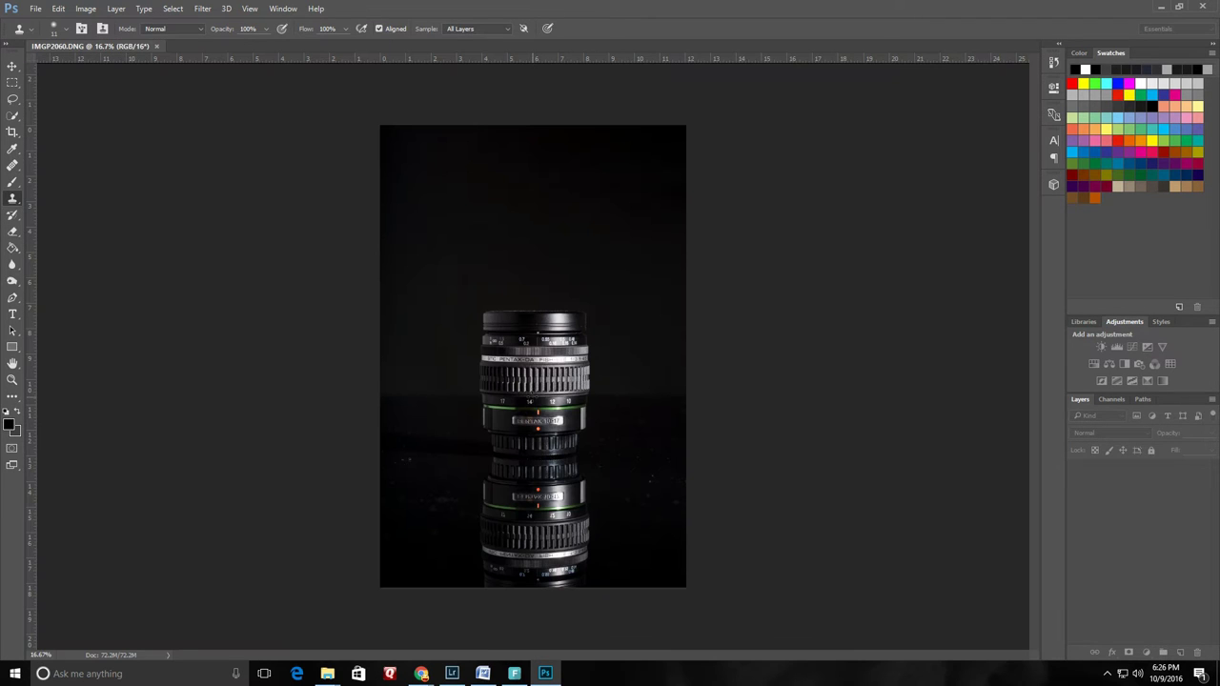
key("ctrl+j")
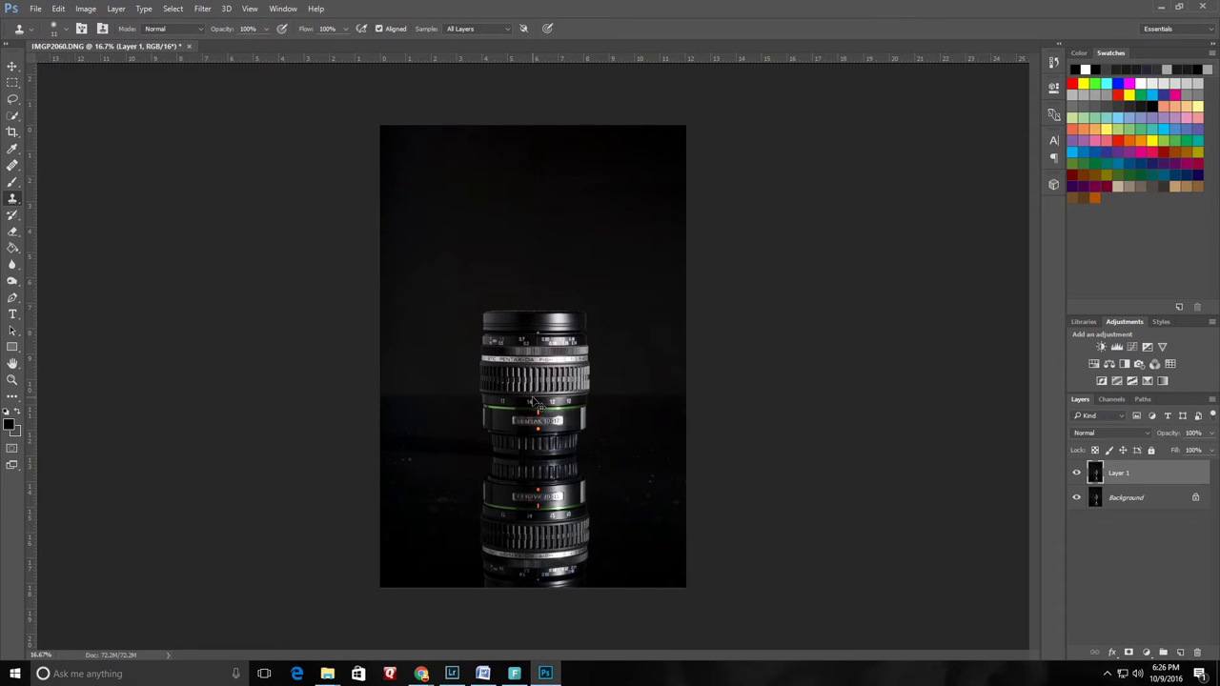
Retouch the dust specks on the dark surface left of the lens reflection with the Healing Brush, sampling clean areas nearby.
key("ctrl+plus")
key("ctrl+plus")
mouse_move(526, 437)
left_mouse_down()
mouse_move(553, 253)
mouse_move(471, 218)
left_mouse_up()
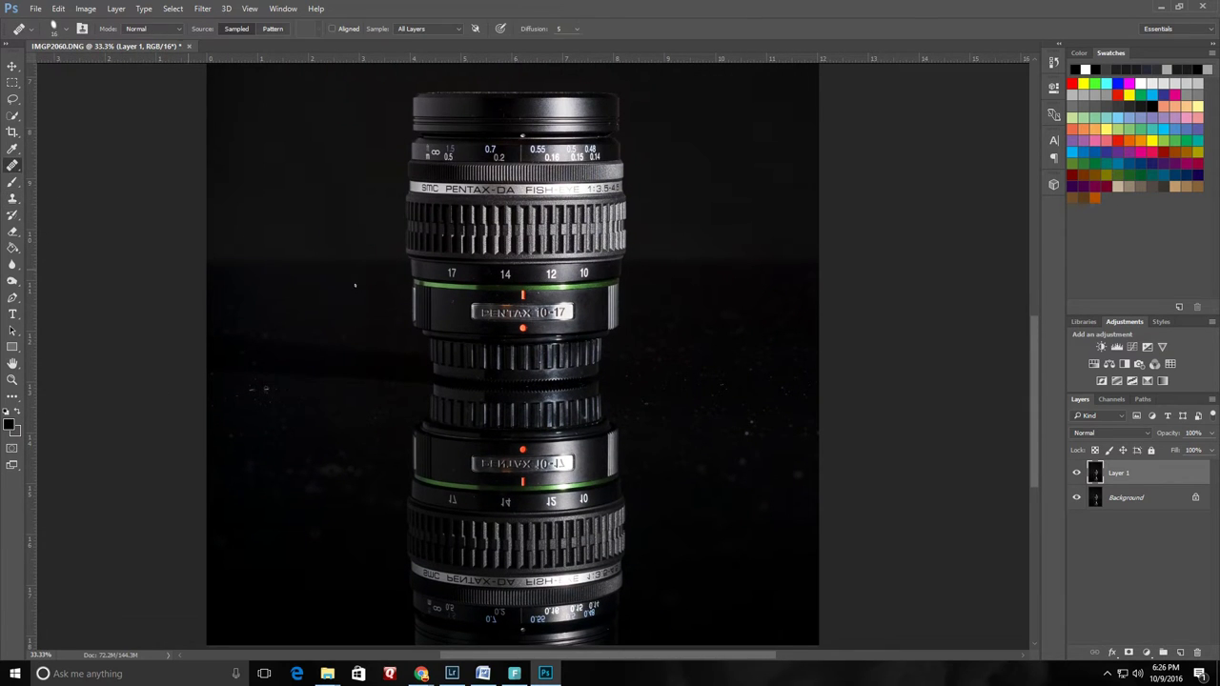
left_click(287, 387, "alt")
left_click(259, 390)
left_click(356, 415, "alt")
left_click(350, 453)
left_click(343, 427, "alt")
left_click(342, 465)
left_click(315, 535, "alt")
left_click(319, 496)
left_click(311, 563, "alt")
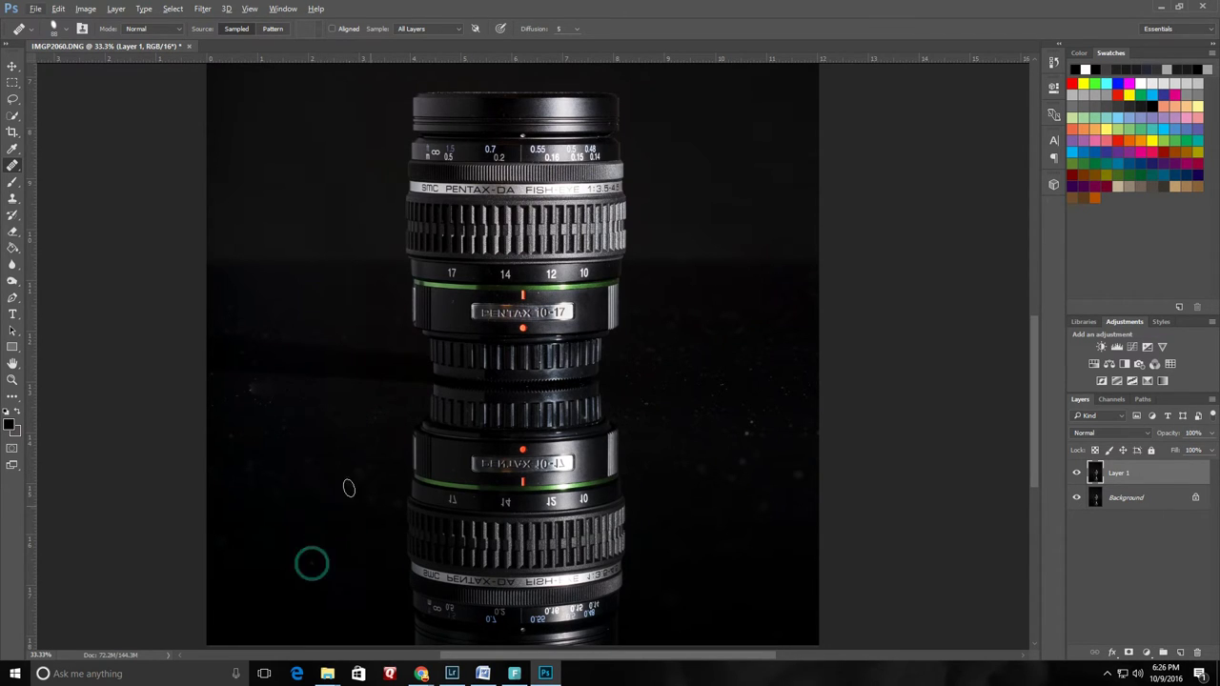
Heal the dust specks on the dark surface right of the lens reflection, plus one more spot on its left.
left_click(719, 439, "alt")
left_click(746, 431)
left_click(784, 437, "alt")
left_click(755, 423)
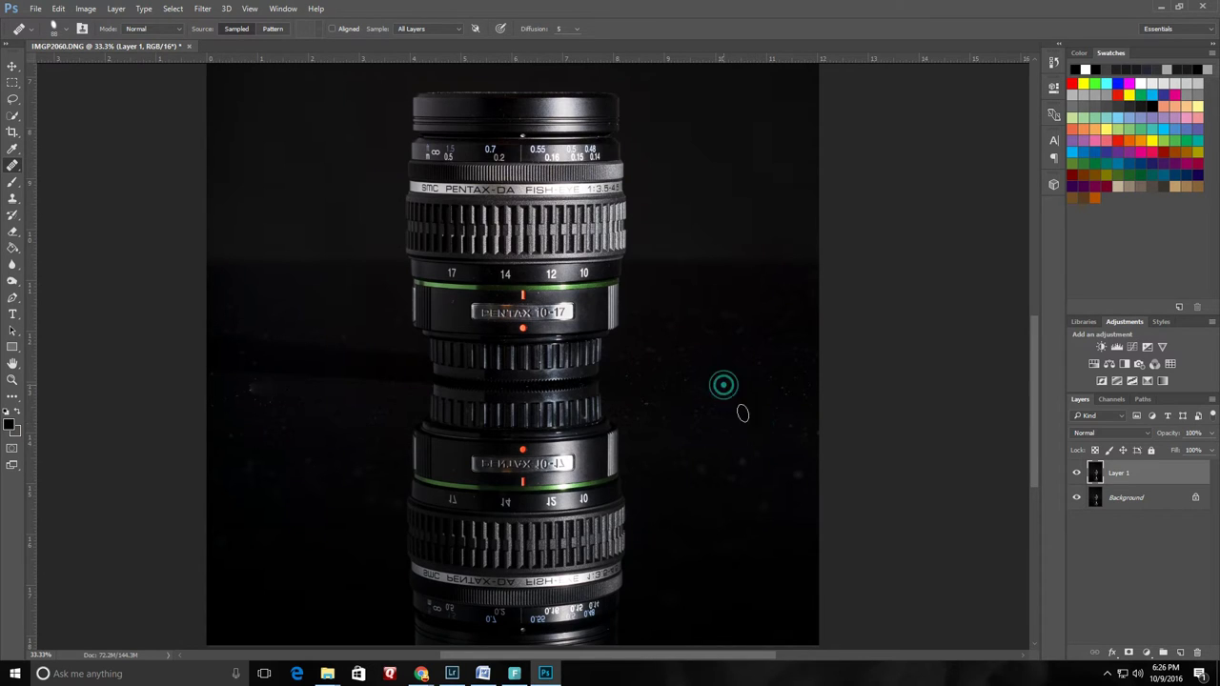
left_click(716, 395)
left_click(698, 404)
left_click(644, 401)
left_click(763, 553)
left_click(765, 506)
left_click(805, 474)
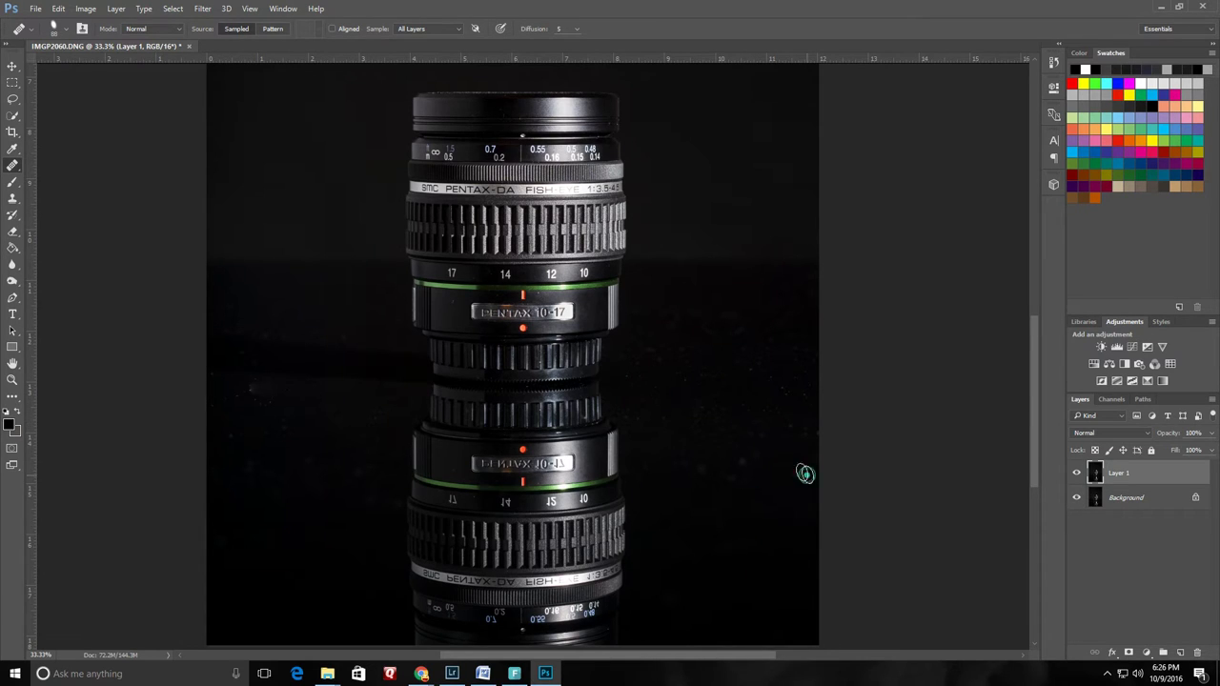
left_click(750, 463)
left_click(288, 424)
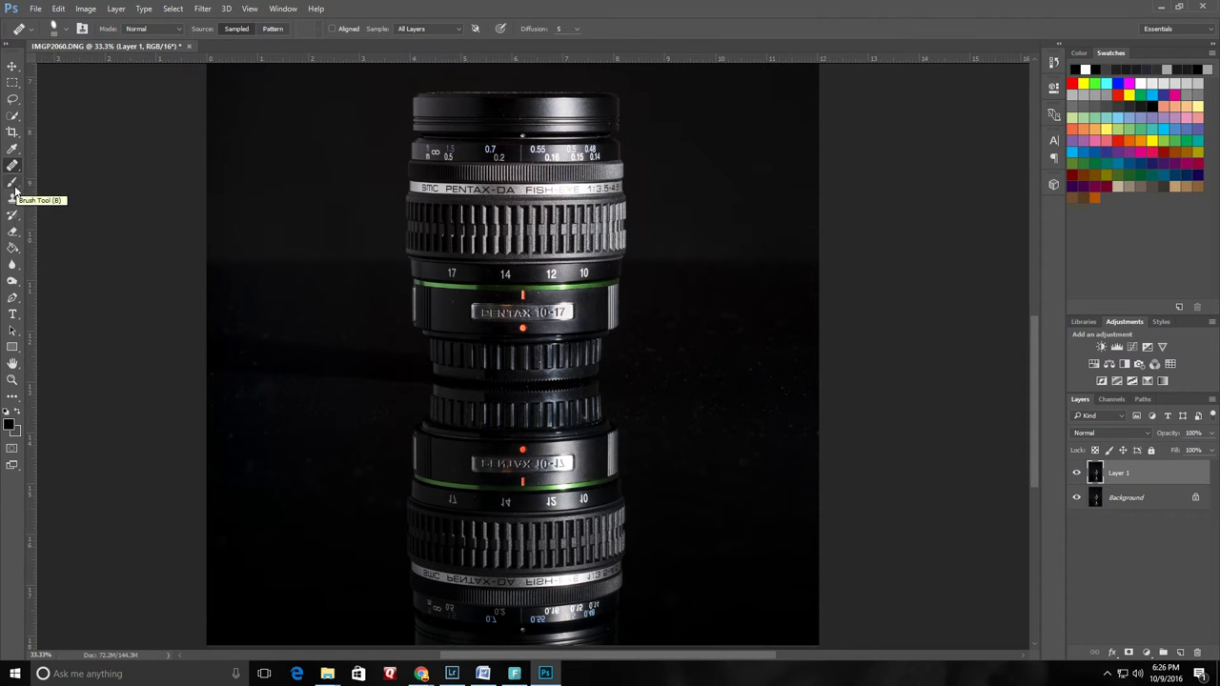
Soften the dusty dark surface left of the lens reflection with the Blur tool at 100% strength.
left_click(13, 264)
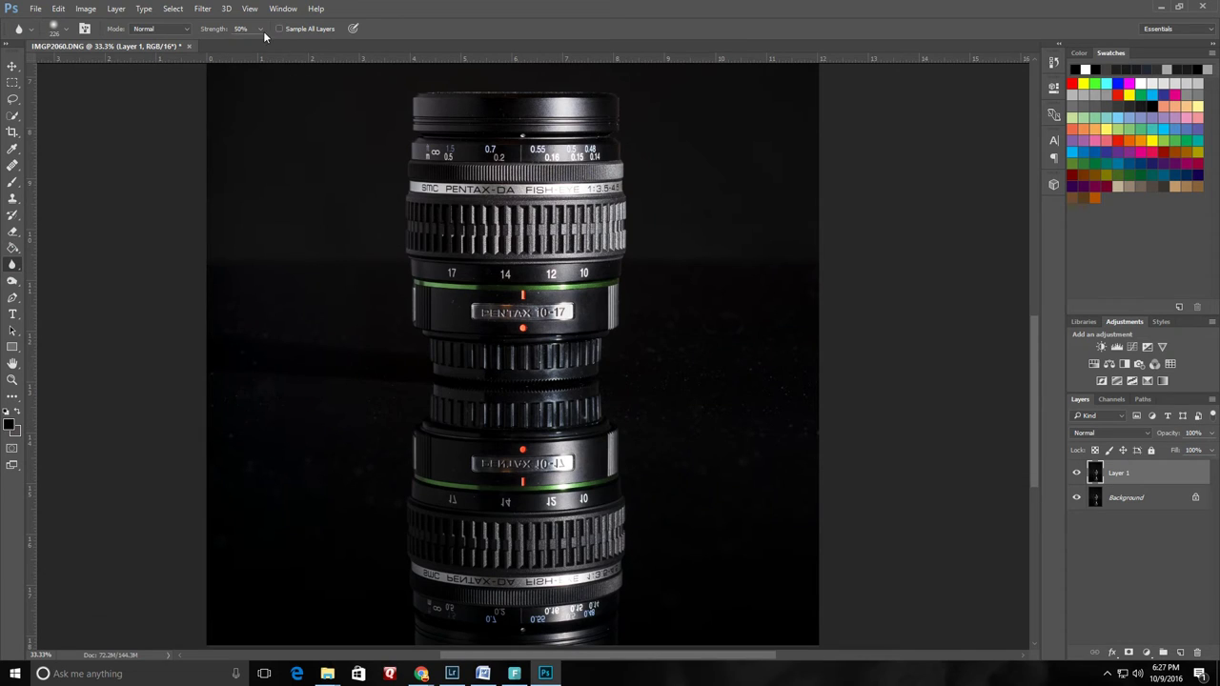
left_click(337, 490)
left_click_drag(585, 288, 543, 345)
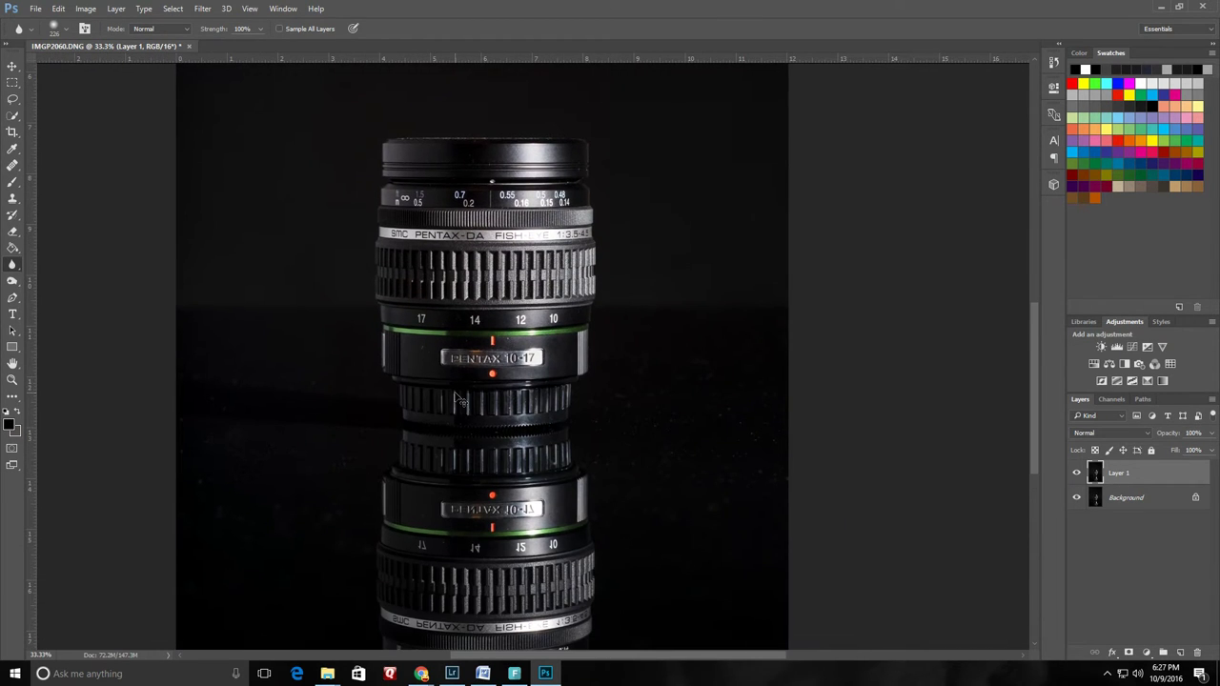
Heal the dust specks on the dark surface left of the lens base with the Healing Brush, sampling clean areas nearby.
key("ctrl+plus")
left_click_drag(453, 391, 548, 402)
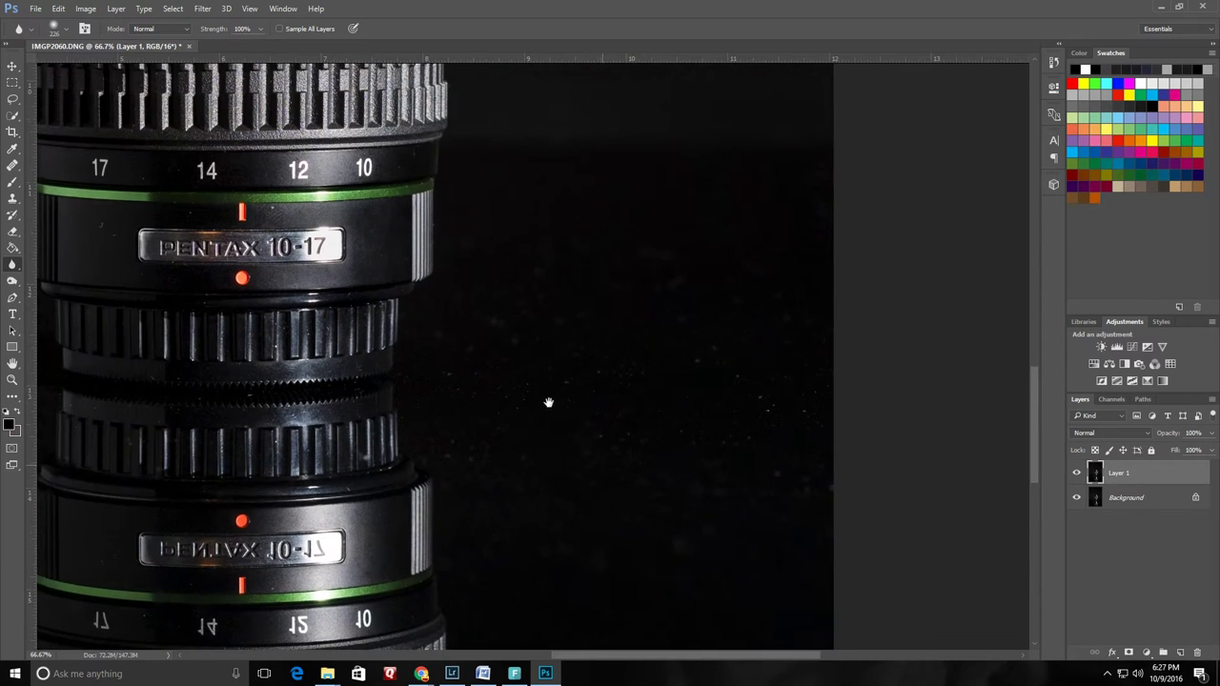
left_click_drag(489, 452, 800, 495)
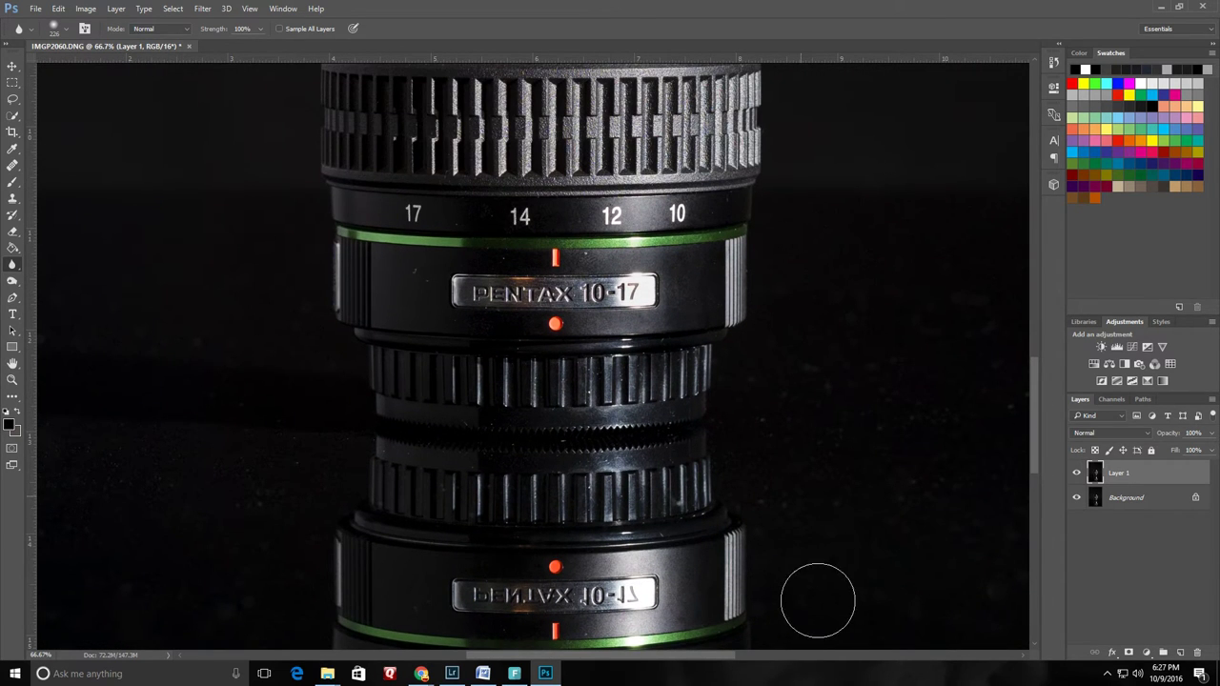
left_click_drag(223, 425, 586, 513)
left_click(12, 165)
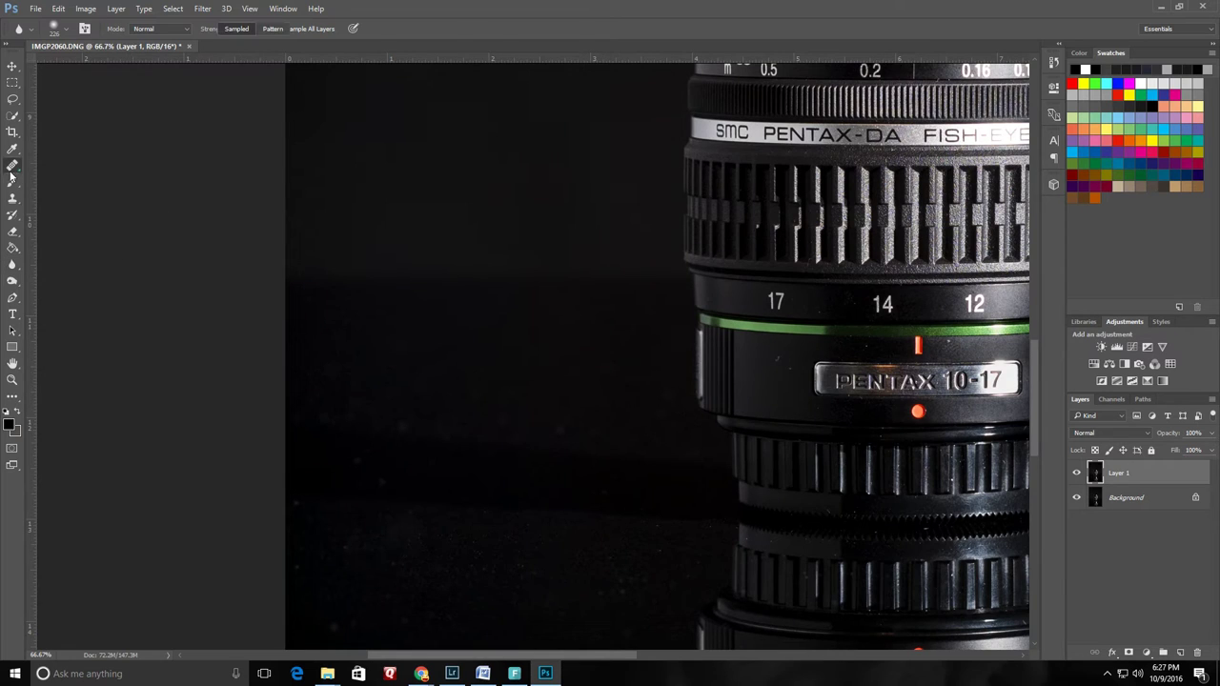
mouse_move(466, 392)
left_mouse_down()
mouse_move(436, 422)
mouse_move(487, 415)
left_mouse_up()
left_click_drag(584, 430, 580, 590)
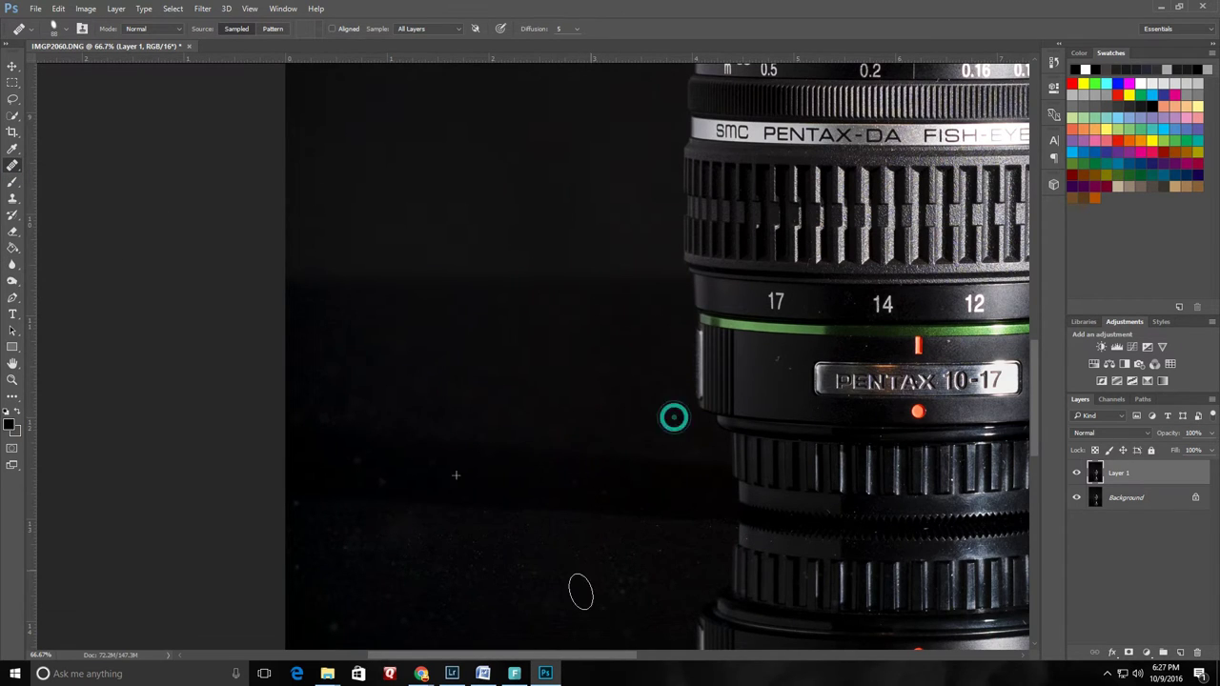
key("space")
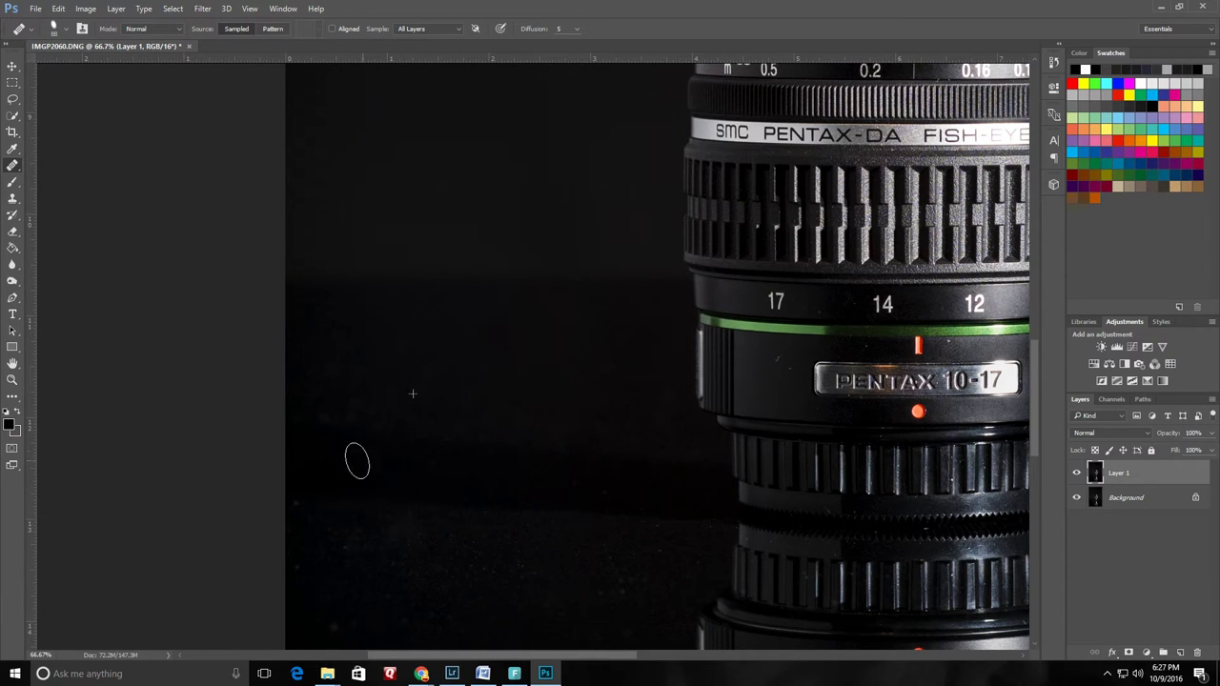
left_click_drag(384, 471, 368, 477)
left_click(384, 382, "alt")
mouse_move(357, 396)
left_mouse_down()
mouse_move(348, 406)
mouse_move(378, 400)
left_mouse_up()
Heal the band of fine dust left of the reflected lens mount, just below the dark shadow line.
key("space")
left_click_drag(493, 569, 471, 354)
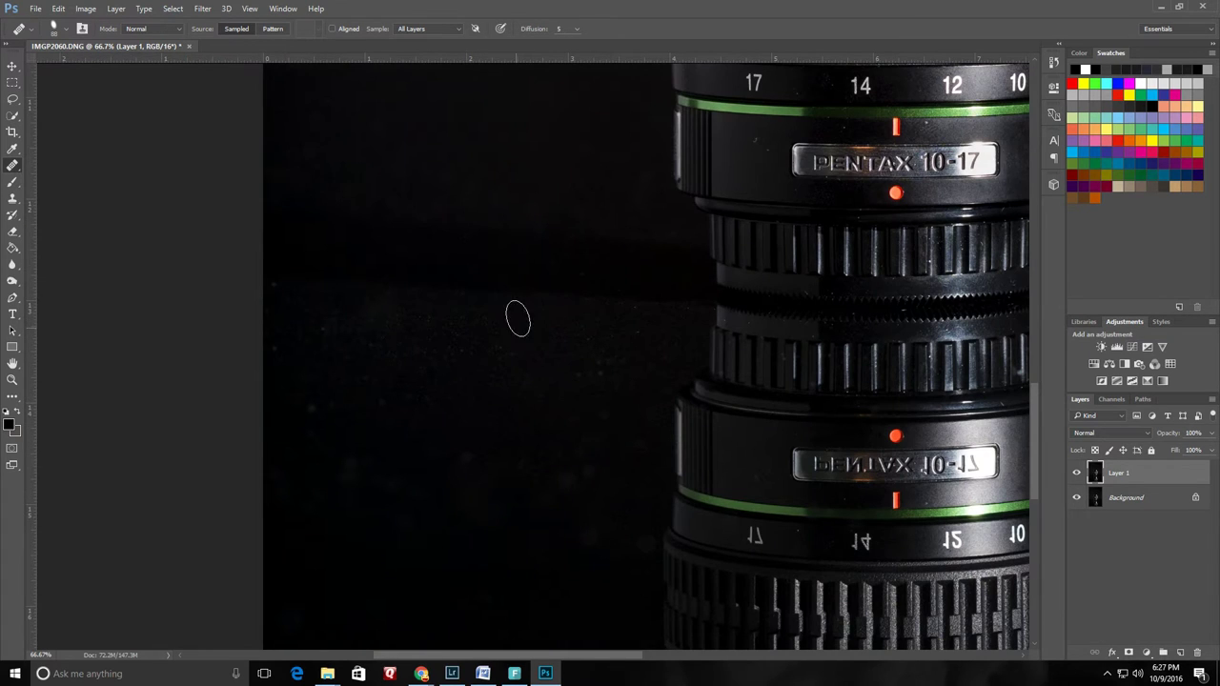
left_click(501, 346)
mouse_move(474, 327)
left_mouse_down()
mouse_move(507, 369)
mouse_move(534, 341)
left_mouse_up()
left_click(648, 337)
left_click(640, 321)
left_click(582, 337)
left_click(528, 333)
left_click(345, 383)
Heal the faint blotches in the lower dark area left of the reflected nameplate and zoom ring.
left_click_drag(535, 467, 518, 307)
left_click(468, 377)
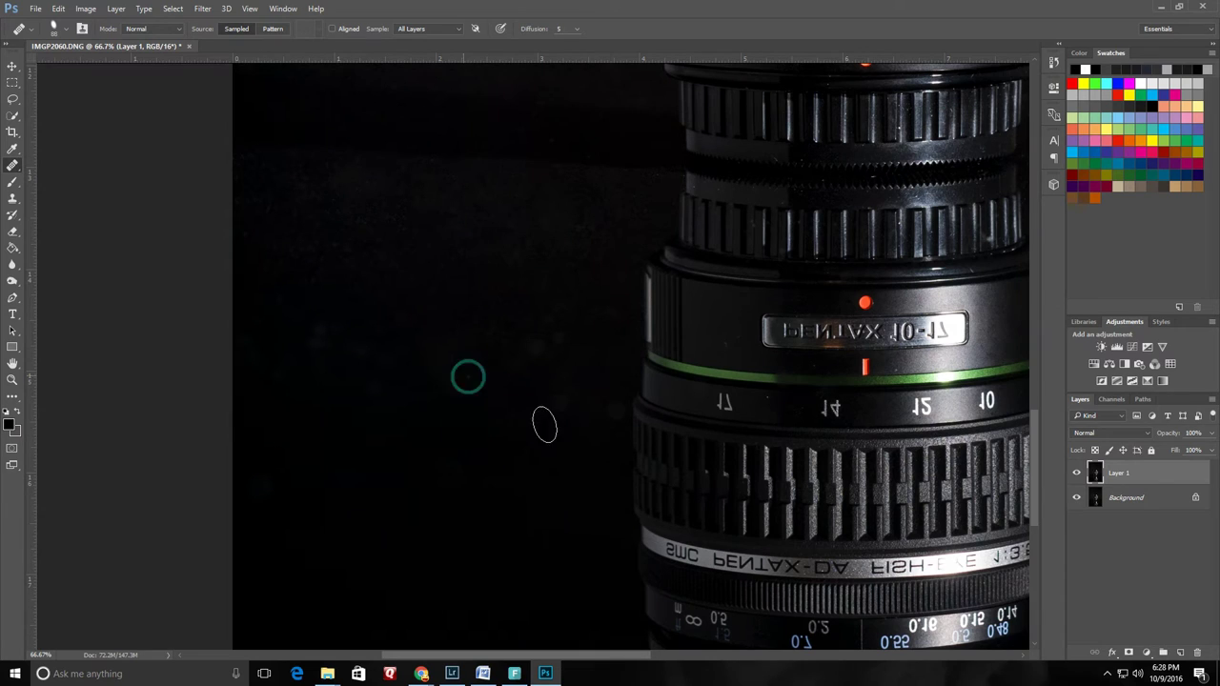
left_click(560, 339)
left_click(485, 337)
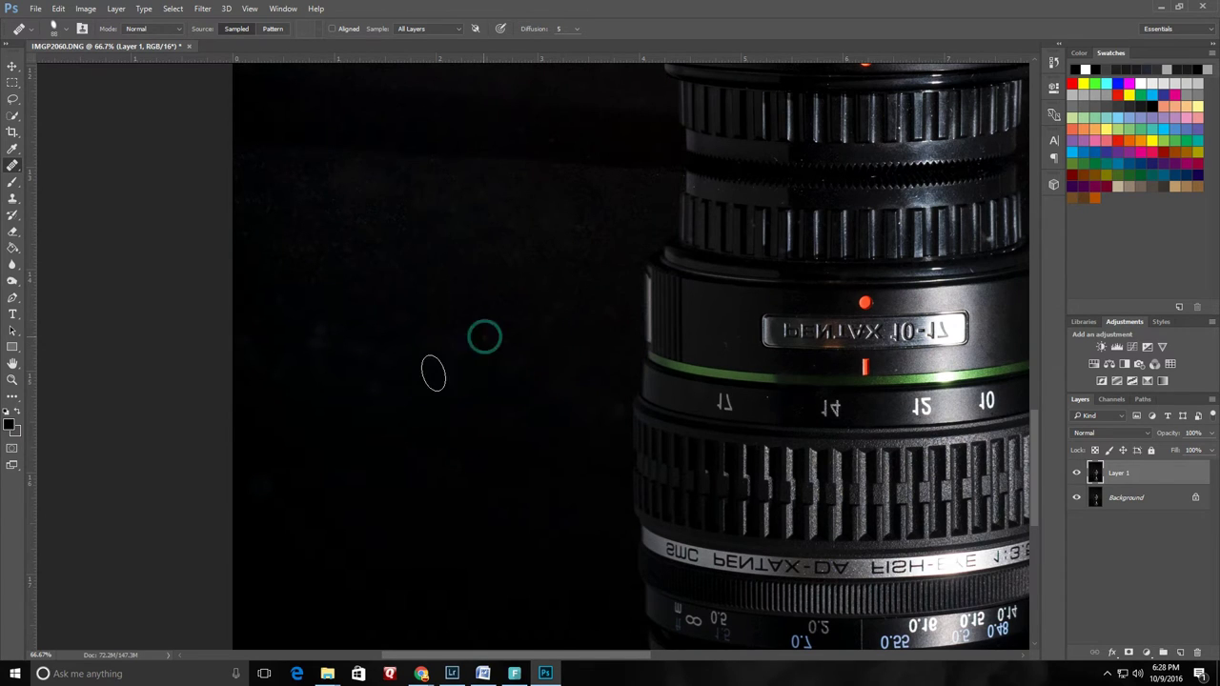
left_click(290, 353)
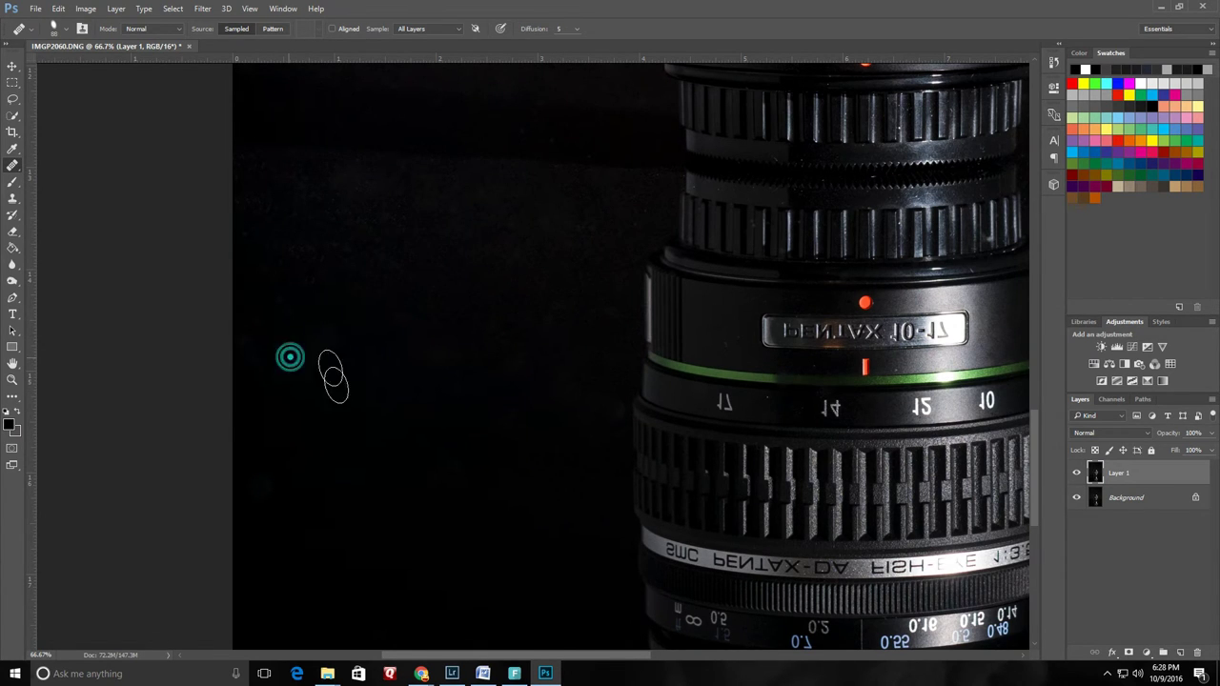
left_click(331, 351)
left_click(333, 469)
left_click(268, 478)
left_click(458, 478)
left_click(372, 387)
left_click(289, 306)
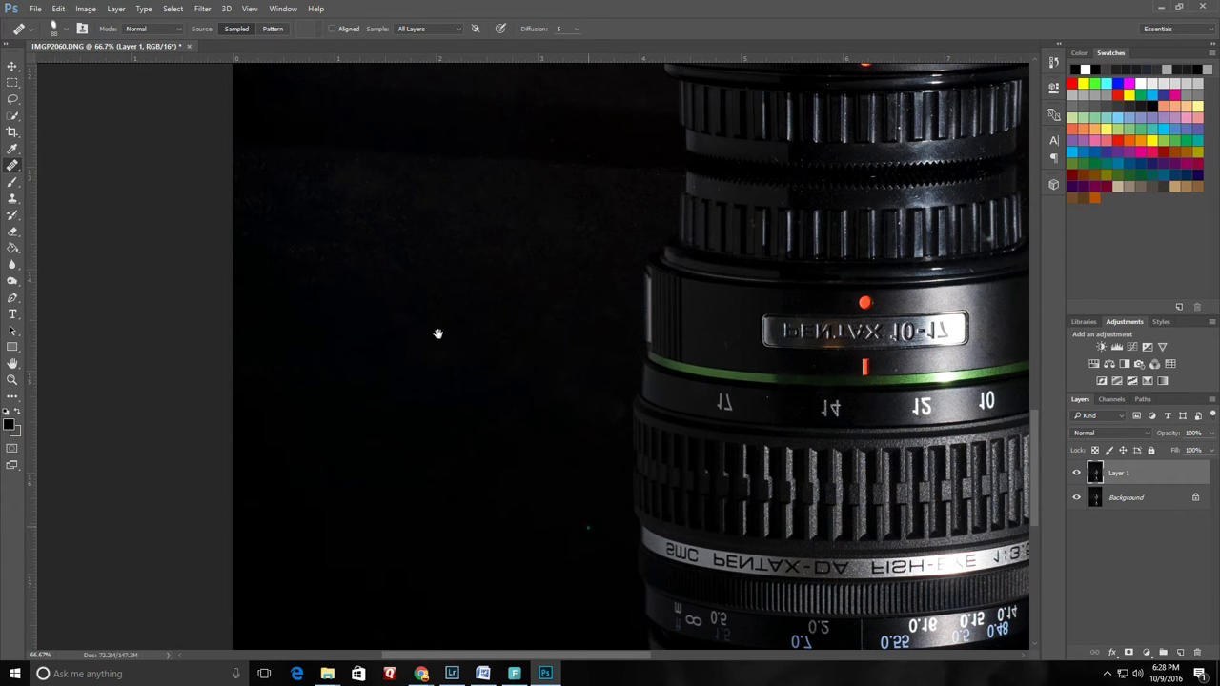
Heal the faint spots in the lower dark area right of the reflected nameplate and zoom ring.
left_click_drag(533, 523, 174, 417)
mouse_move(991, 501)
left_mouse_down()
mouse_move(686, 534)
mouse_move(673, 567)
left_mouse_up()
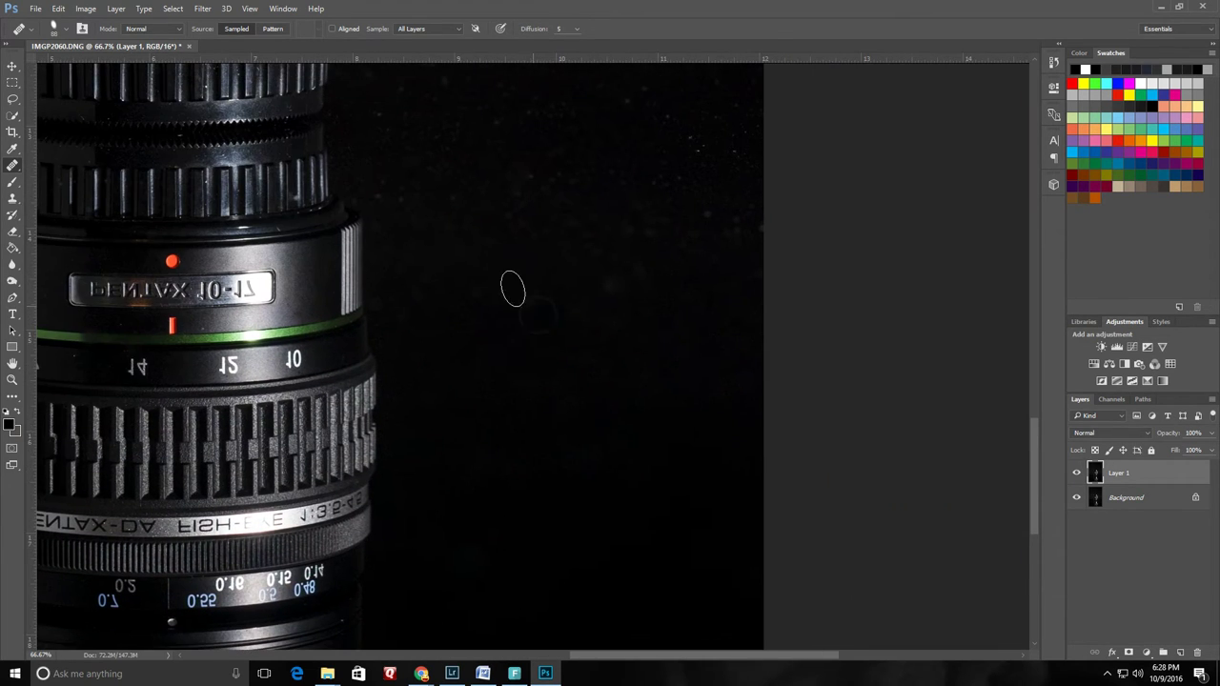
left_click(575, 398)
left_click_drag(630, 458, 626, 457)
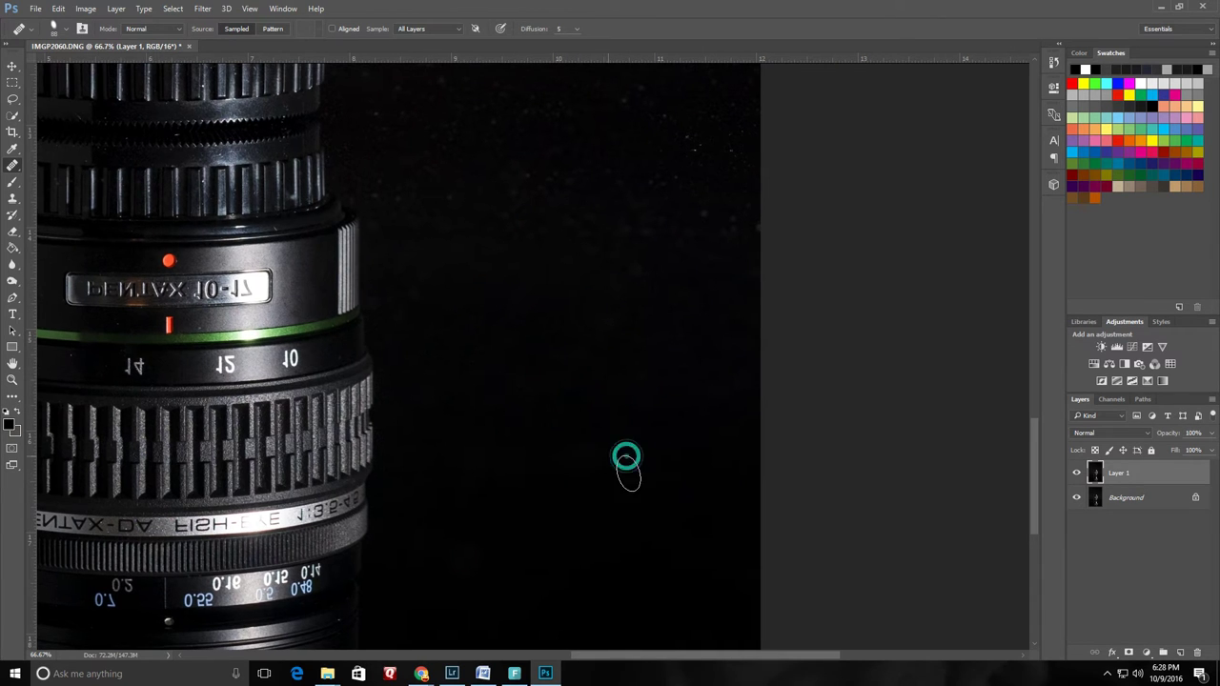
left_click(582, 454)
left_click_drag(570, 555, 558, 557)
left_click(466, 539)
left_click(413, 508)
left_click_drag(695, 482, 636, 615)
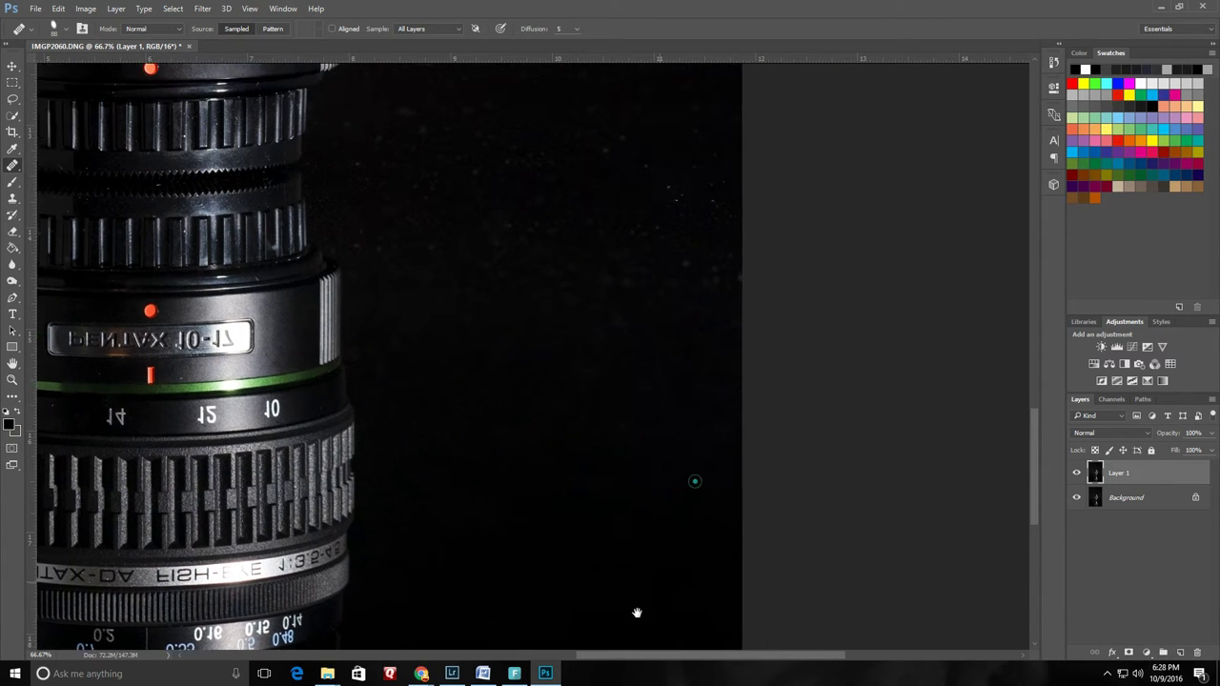
left_click(618, 504)
Heal the bright dust specks near the photo's right edge, level with the lens base, sampling clean surface nearby.
scroll(600, 334, "up", 3)
scroll(601, 333, "right", 1)
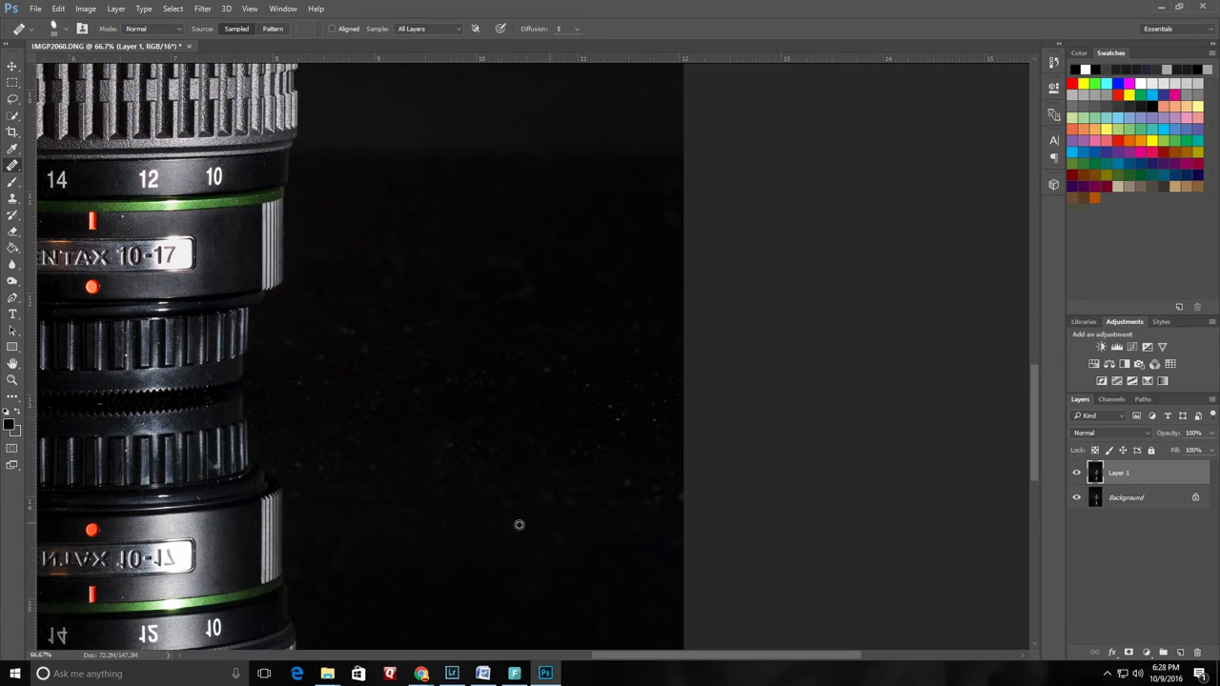
left_click(538, 406, "alt")
left_click(541, 381)
left_click(567, 356)
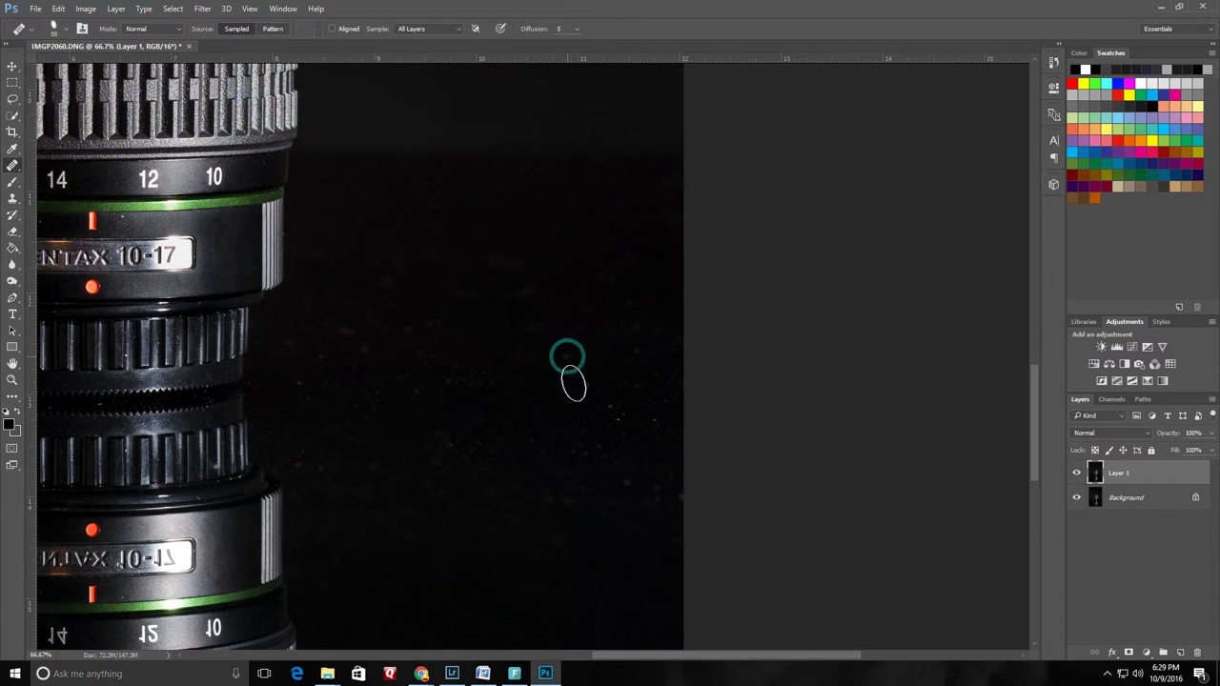
left_click(572, 411)
left_click_drag(587, 429, 587, 442)
left_click(578, 425)
left_click(598, 438)
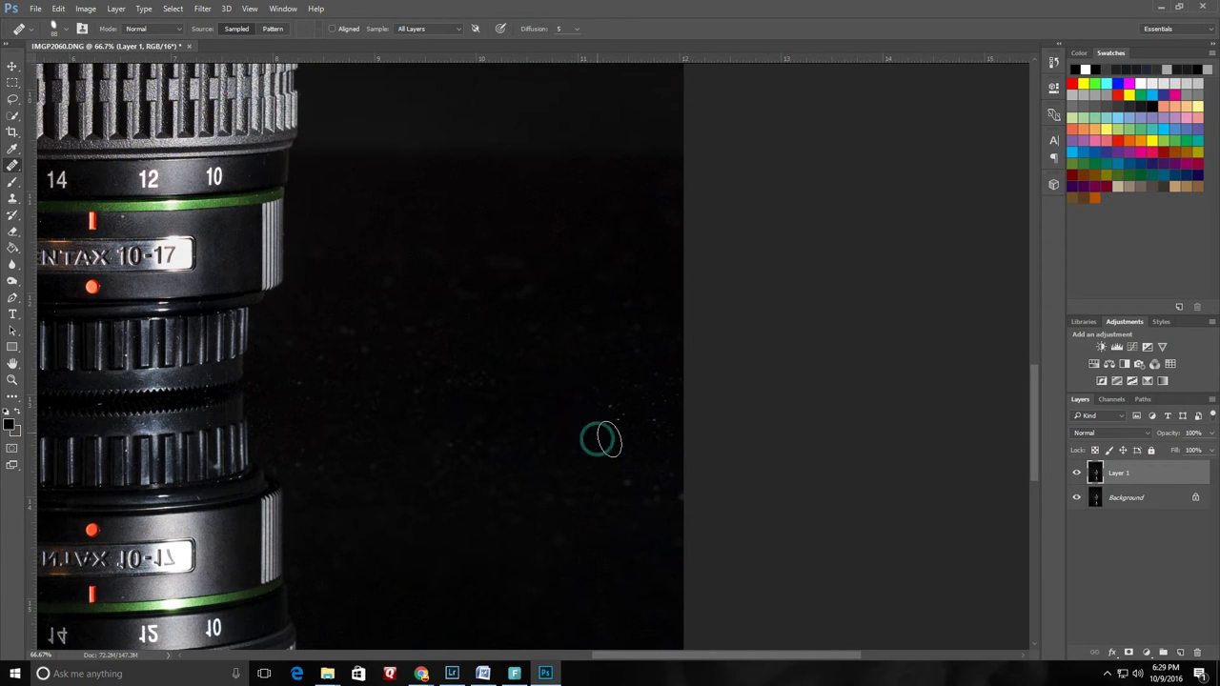
left_click(598, 403)
left_click(623, 409)
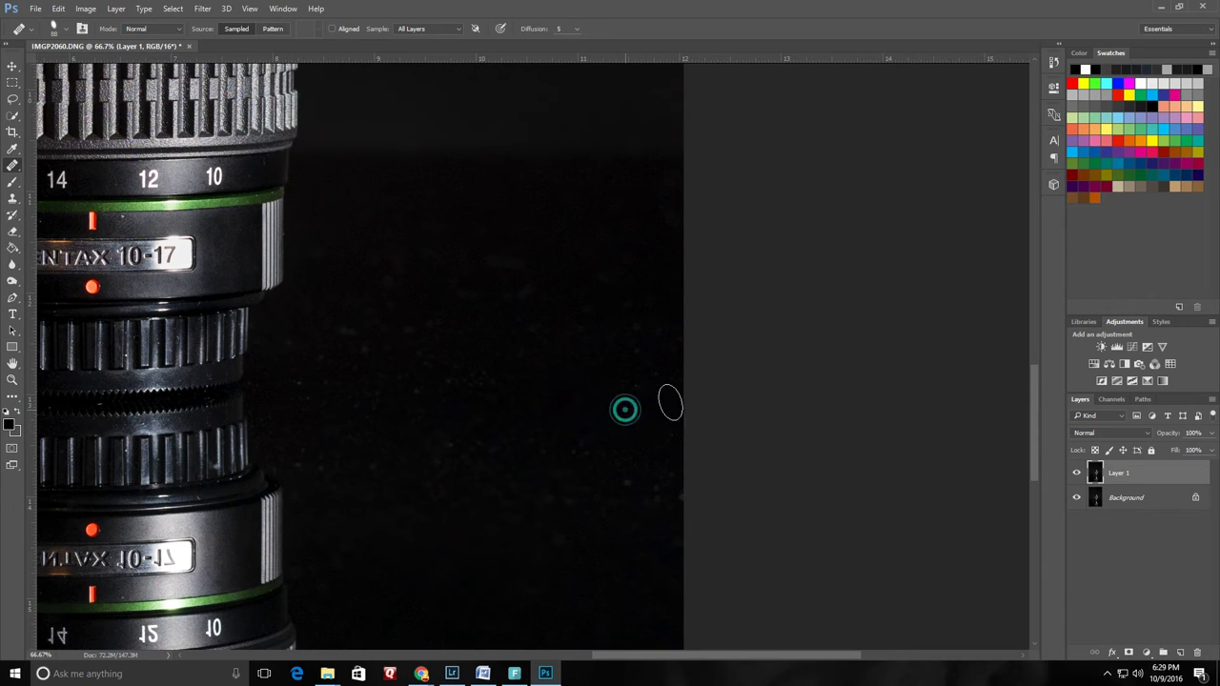
Heal the dust specks on the dark surface between the lens base and the middle of the right side.
left_click(451, 452)
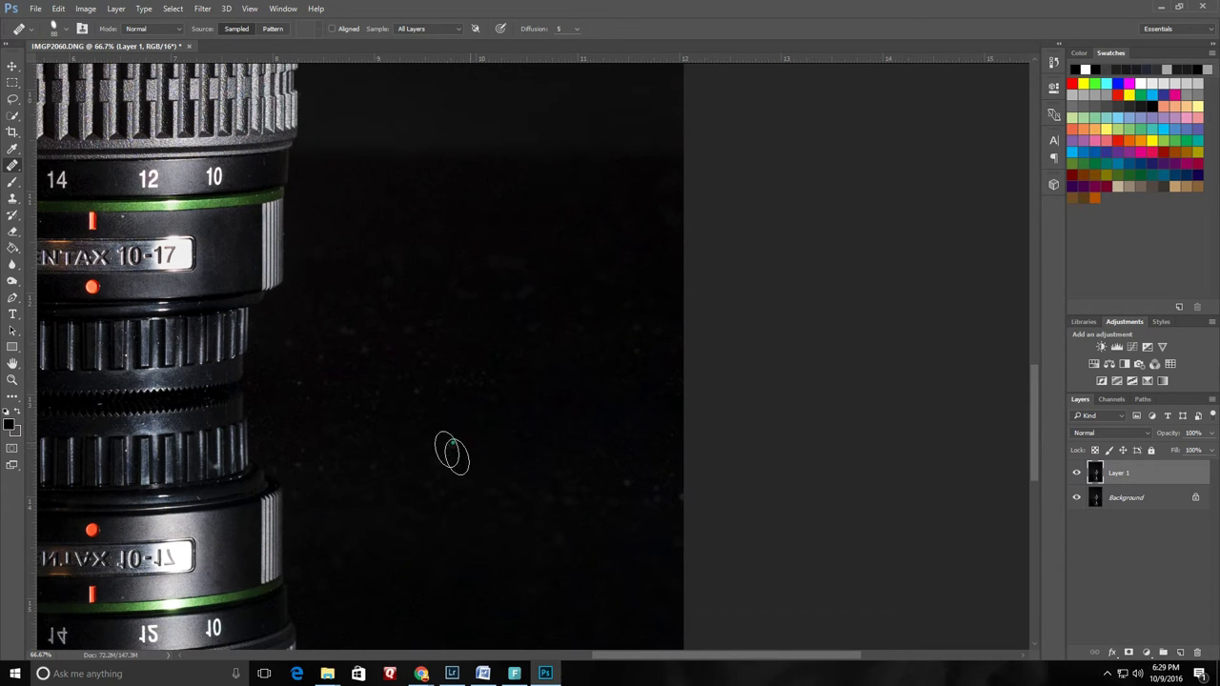
left_click(474, 375)
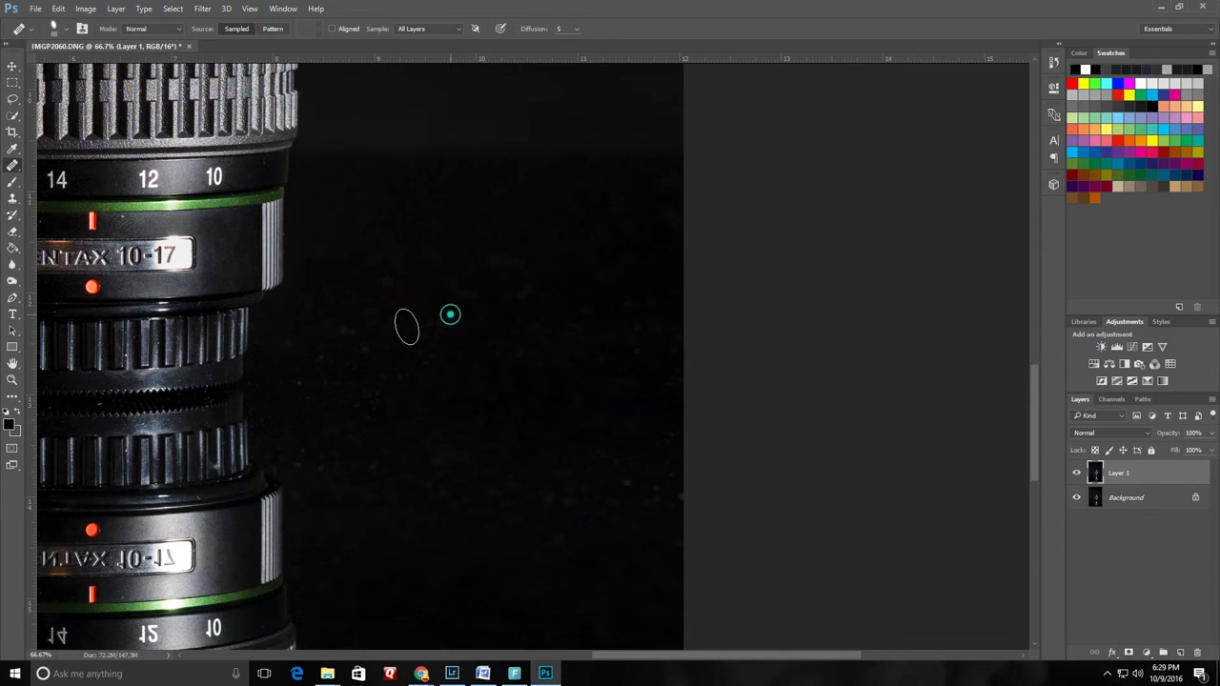
left_click(354, 333)
left_click(374, 464)
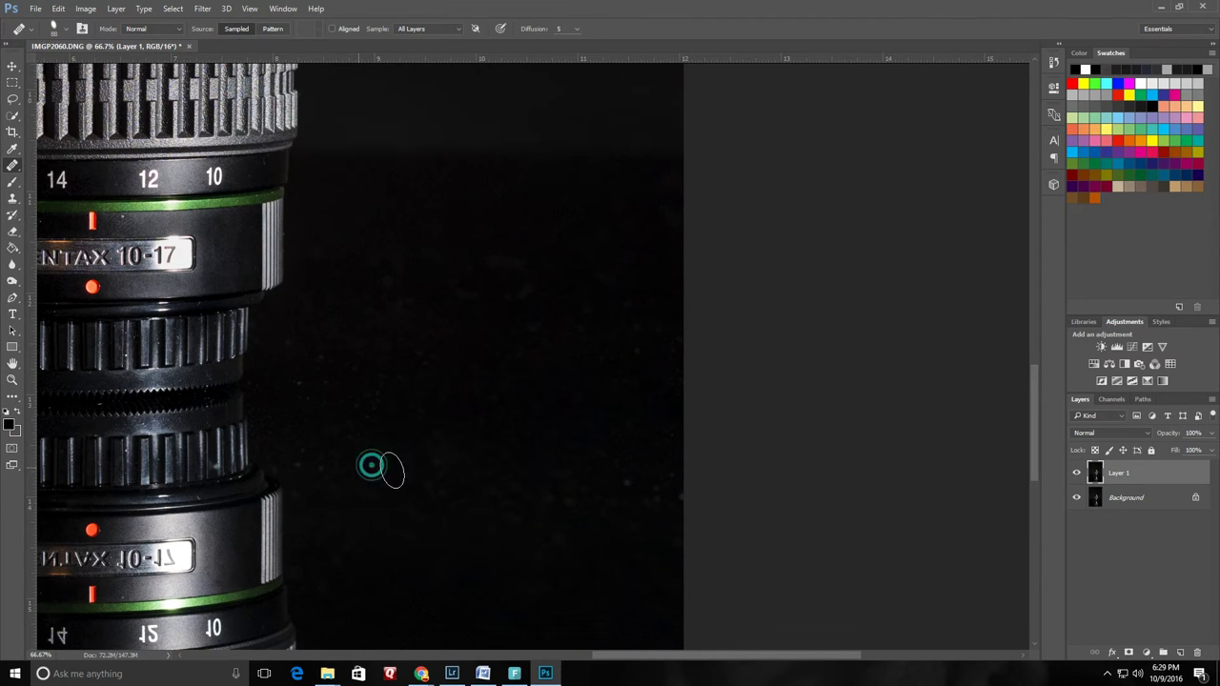
left_click(327, 463)
left_click(392, 398)
left_click(354, 413)
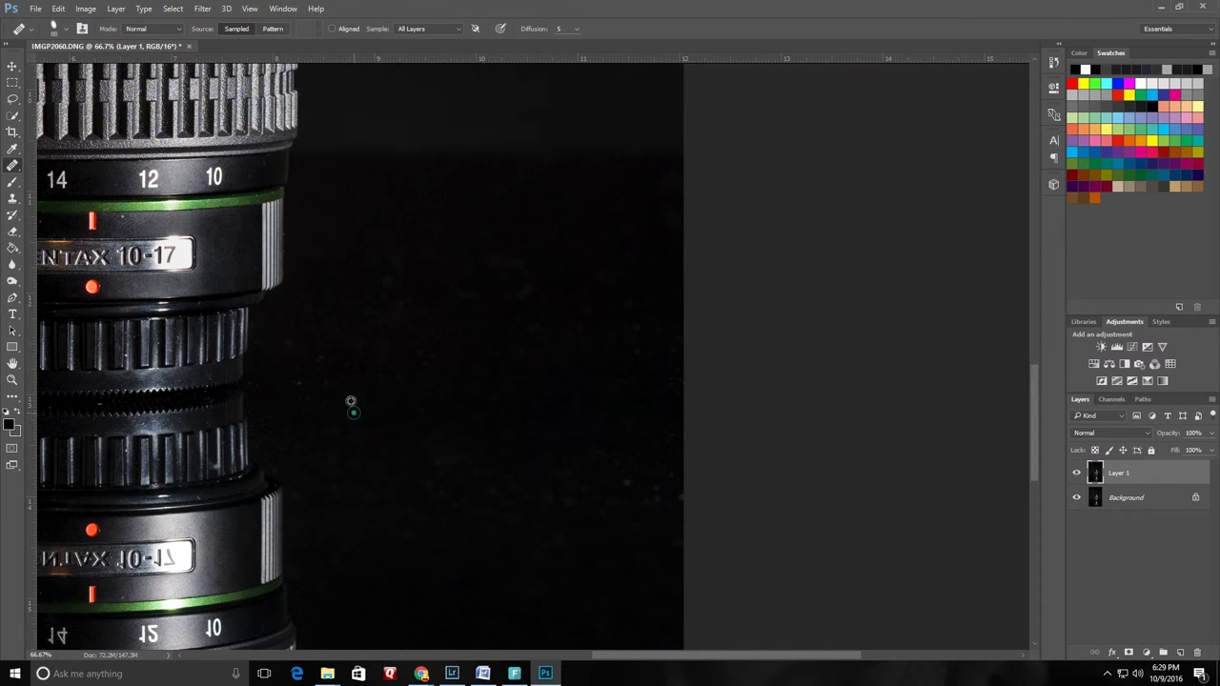
left_click(309, 375)
Heal the leftover specks along the photo's right edge and just below the lens base level on the right side.
left_click(604, 425)
left_click(652, 492)
left_click(565, 537)
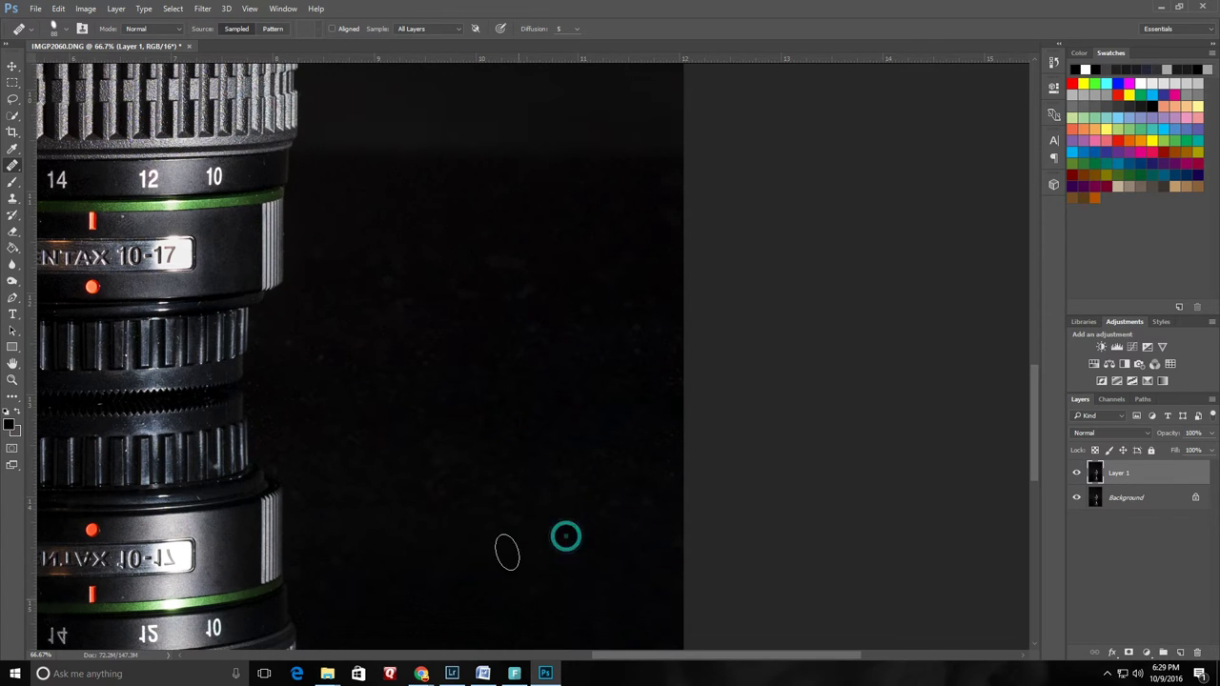
left_click(464, 470)
left_click(431, 488)
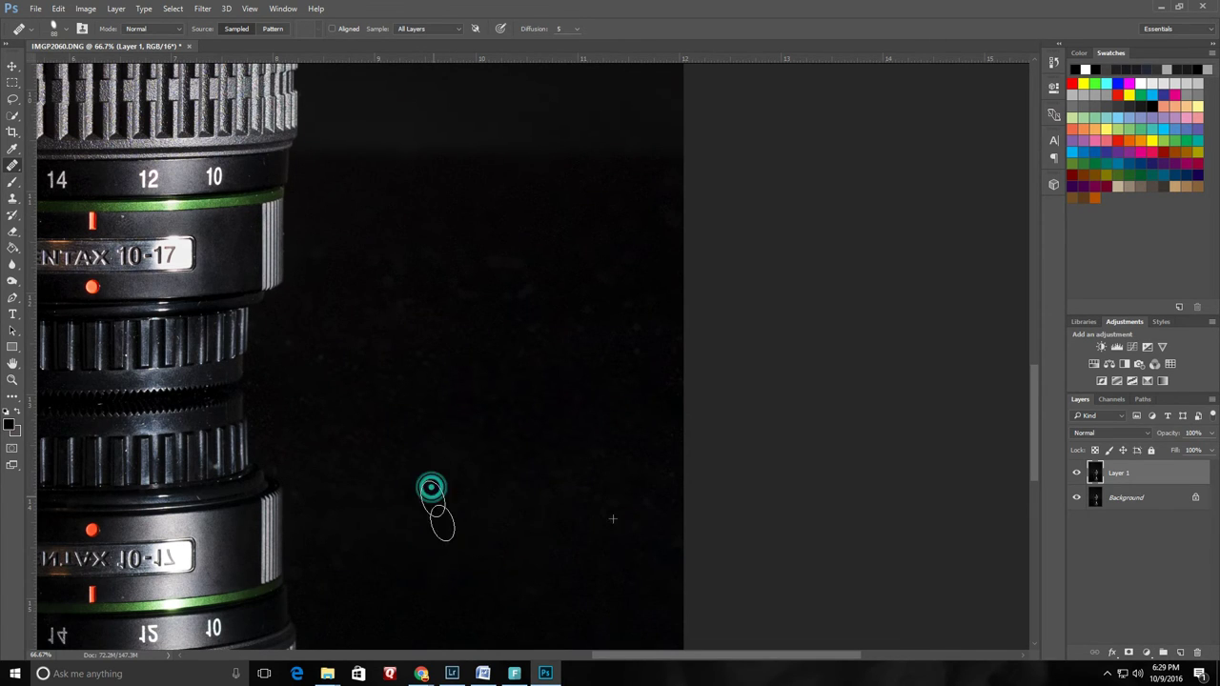
left_click(362, 403)
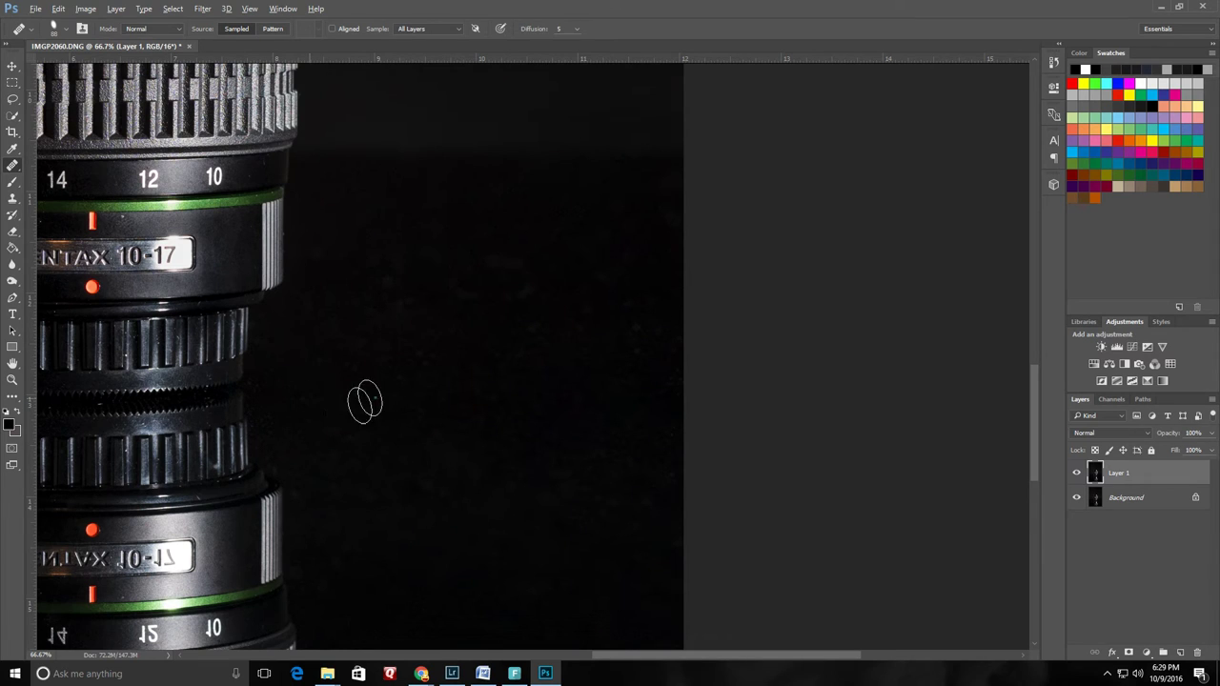
Heal the faint smudges on the dark area right of the upright nameplate, out to the photo's edge.
left_click(516, 287)
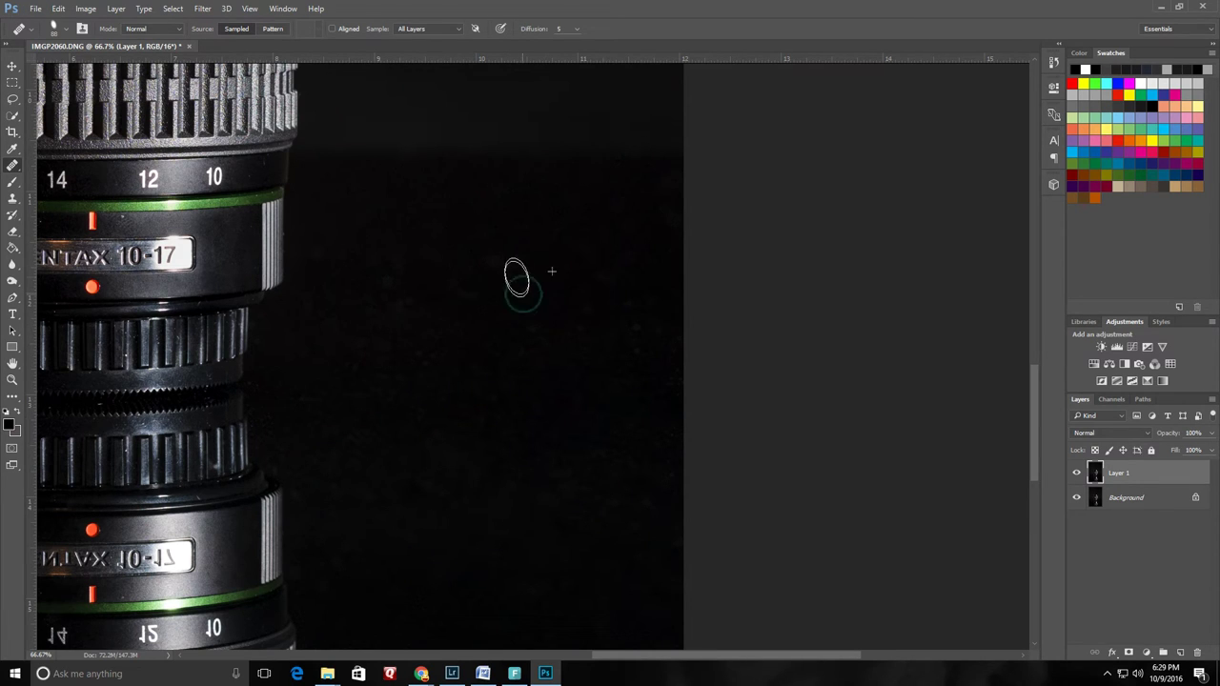
left_click(461, 283)
left_click(403, 277)
left_click(527, 315)
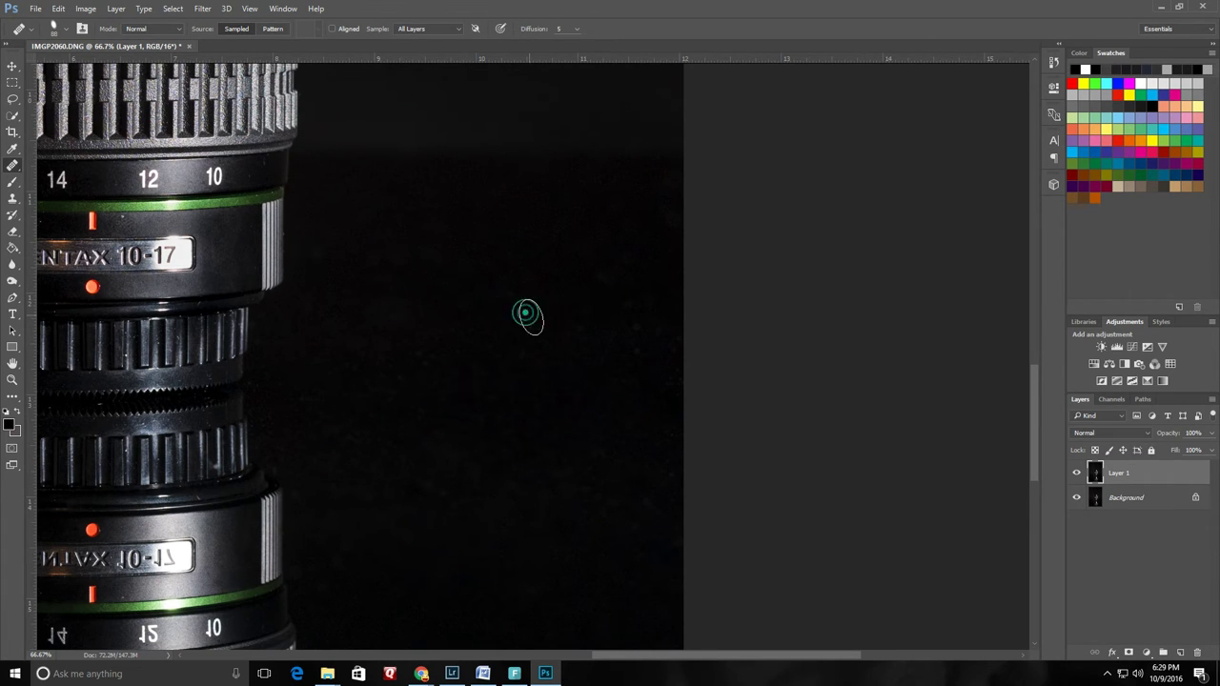
left_click(580, 313)
left_click(636, 356)
left_click(610, 340)
left_click(614, 276)
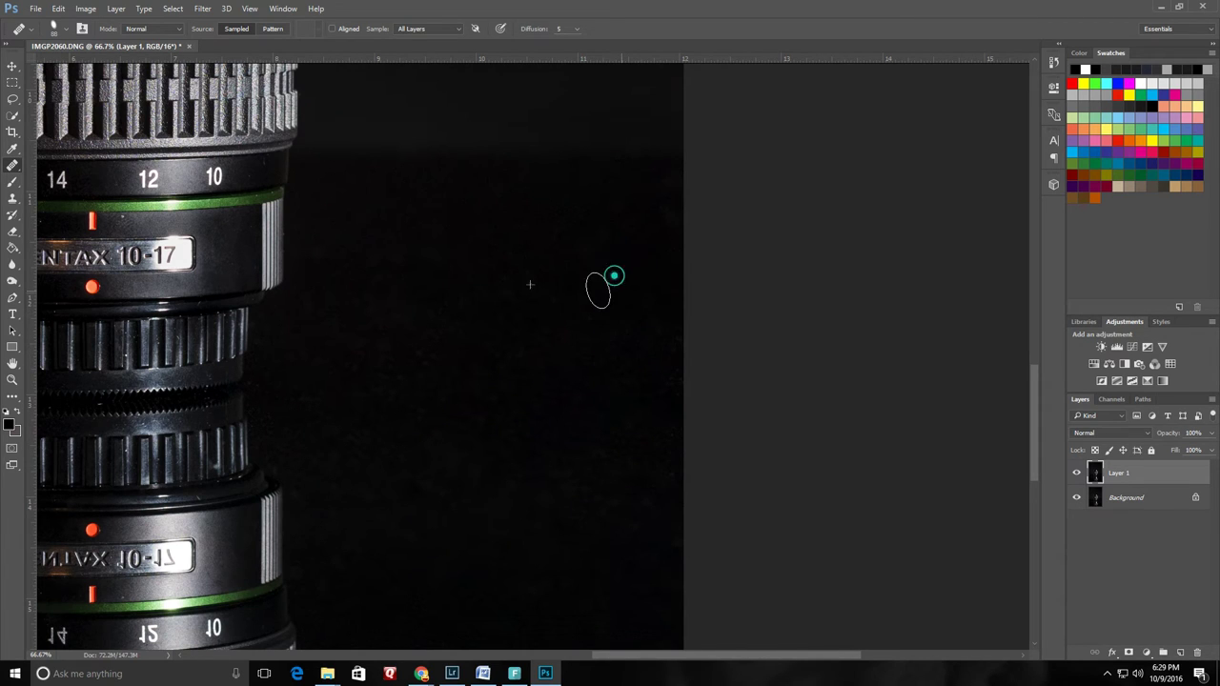
left_click(644, 273)
left_click(623, 207)
left_click(521, 278)
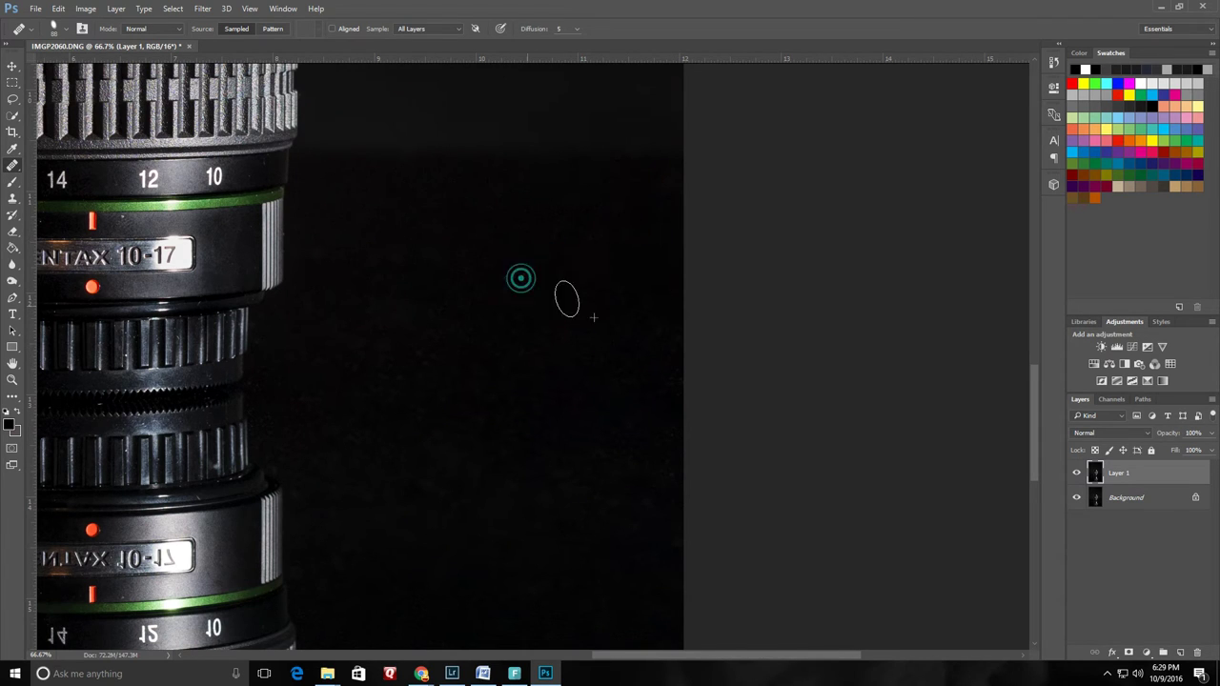
left_click(427, 229)
Heal the dust specks on the black band around the upright PENTAX 10-17 nameplate, between the green ring and the lens mount.
left_click_drag(284, 449, 609, 555)
left_click_drag(576, 418, 583, 520)
key("ctrl+plus")
key("ctrl+plus")
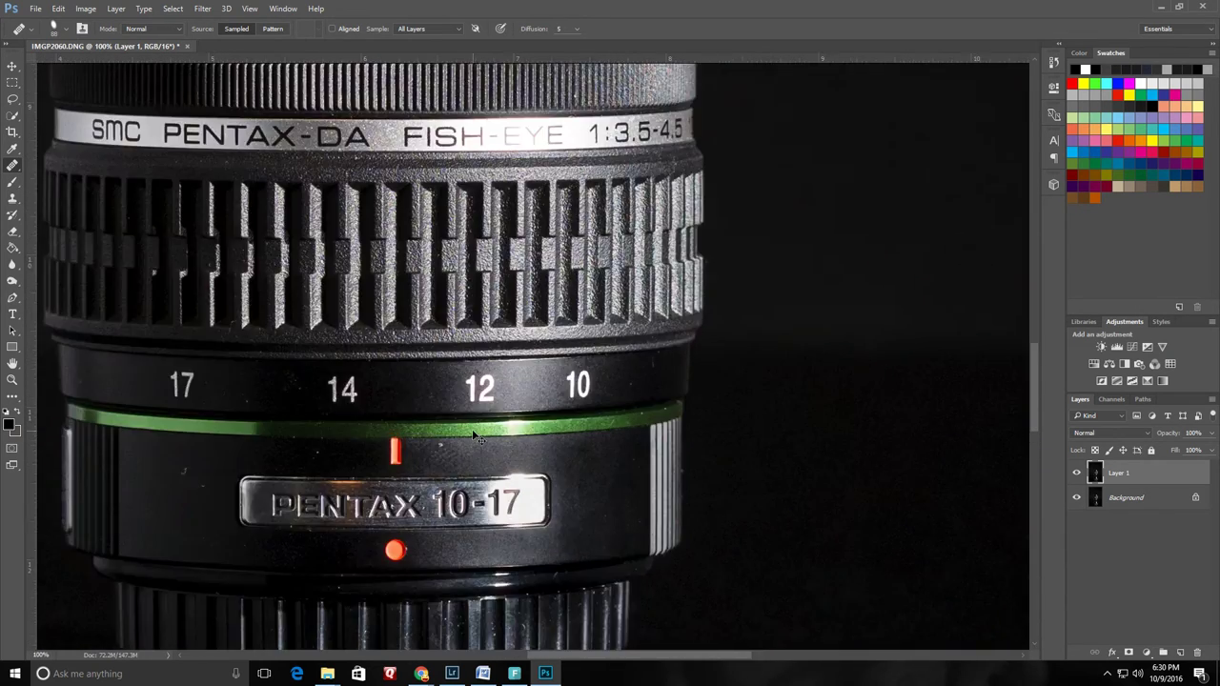
left_click_drag(347, 529, 421, 360)
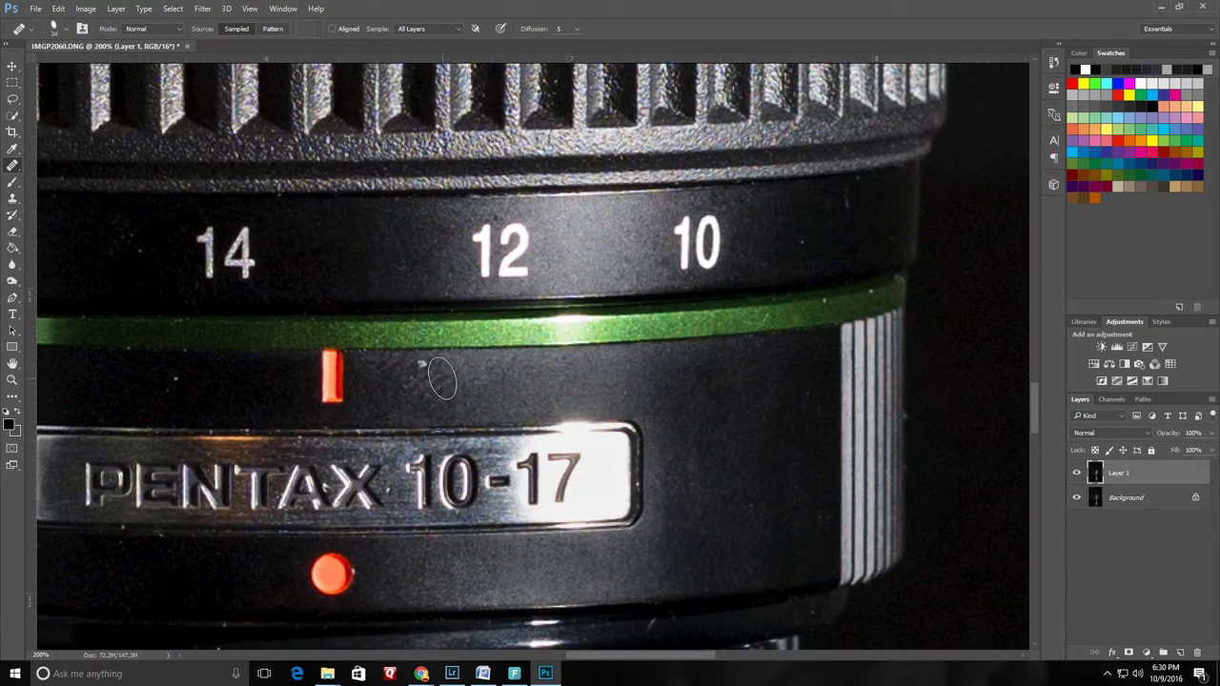
left_click_drag(231, 393, 473, 389)
left_click(427, 379)
left_click(201, 380)
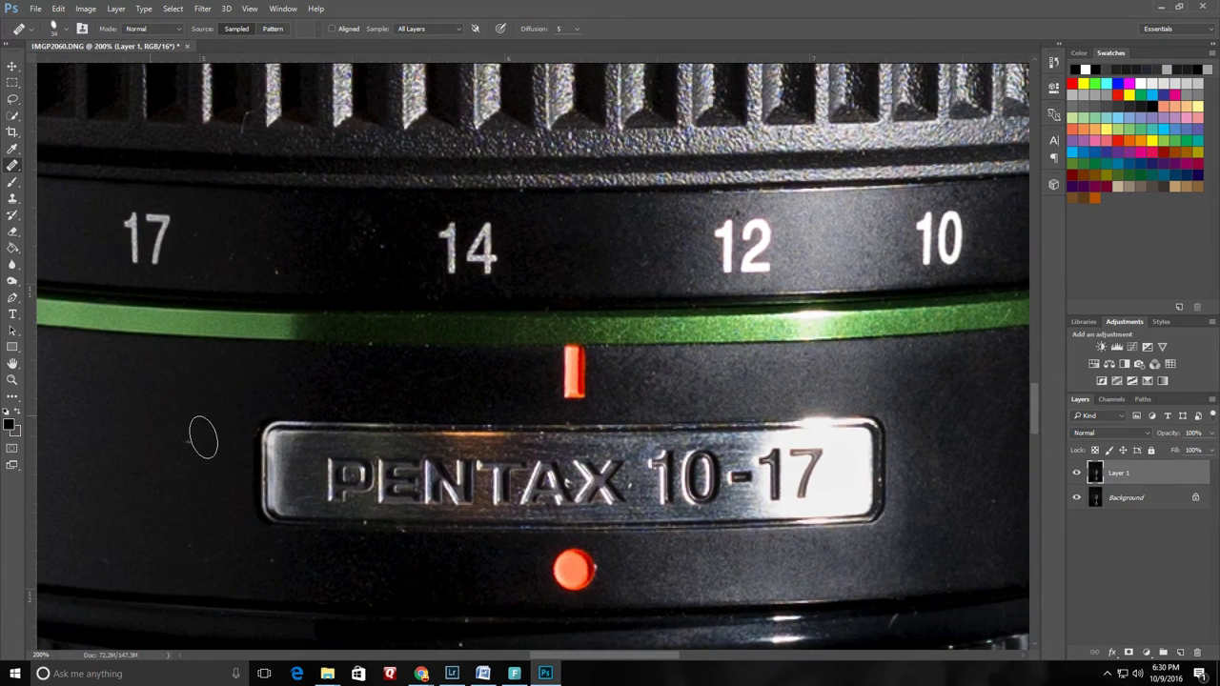
scroll(200, 429, "down", 3)
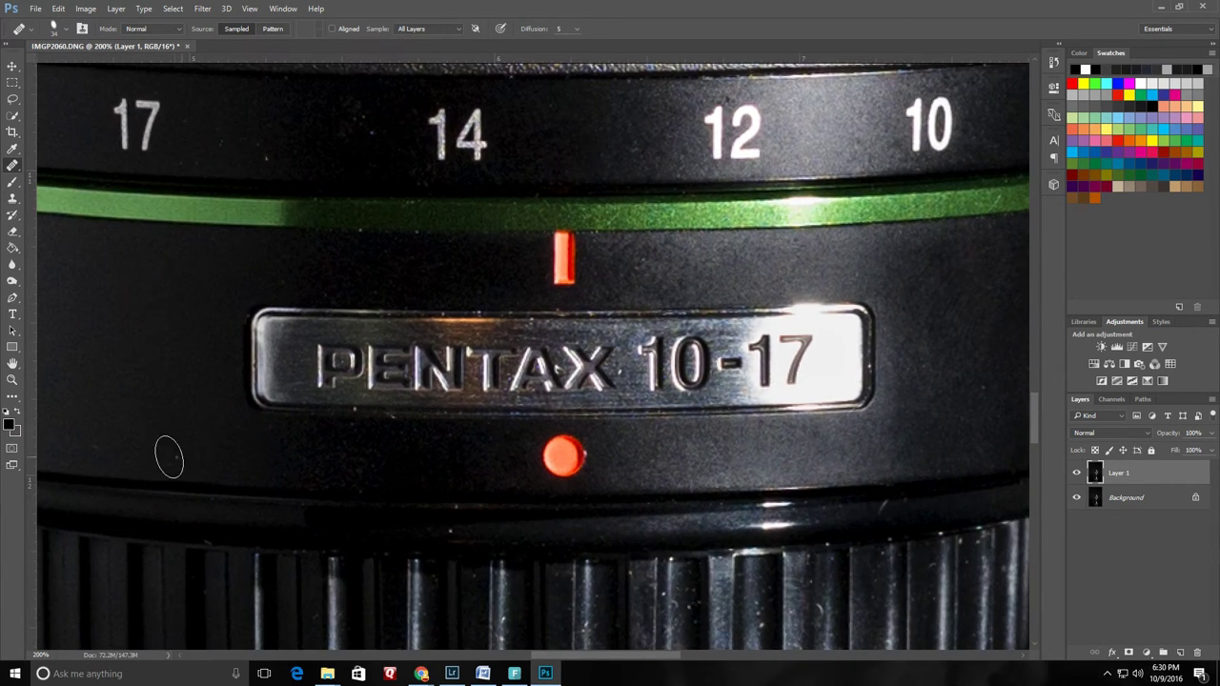
left_click_drag(466, 486, 511, 533)
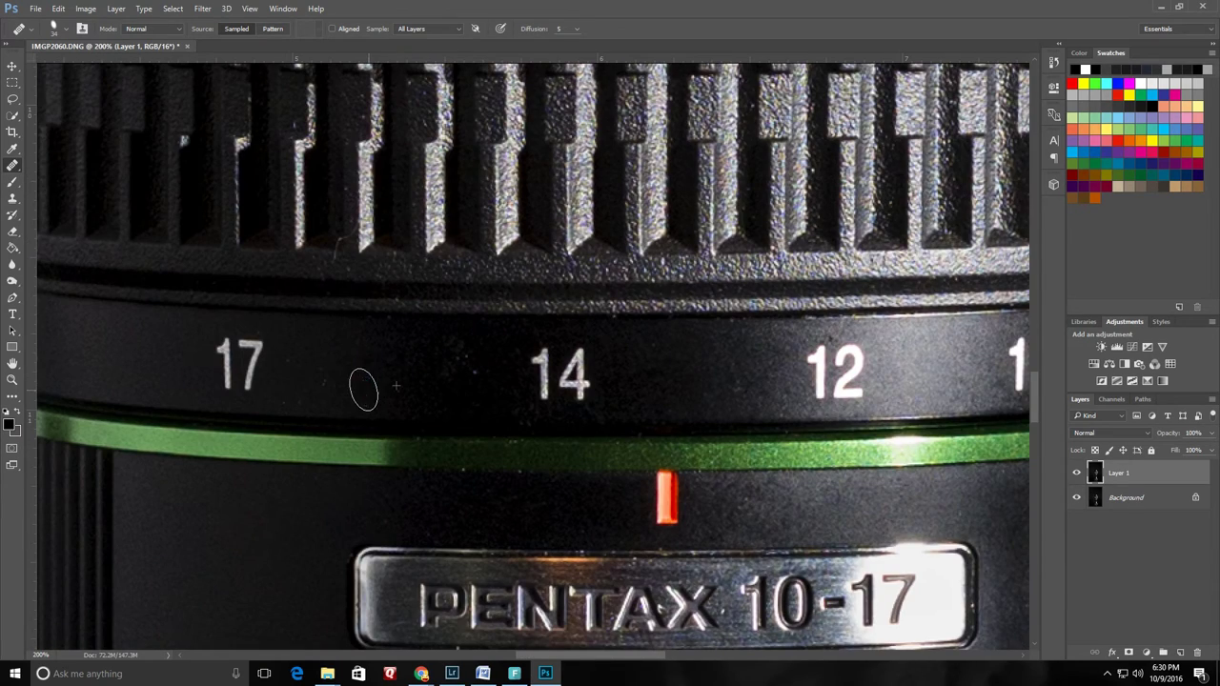
Heal the specks on the upright focal-length ring between the 17 and 14 markings, sampling clean black surface beside them.
left_click(410, 354, "alt")
left_click(454, 371)
left_click(362, 381, "alt")
mouse_move(340, 378)
left_mouse_down()
mouse_move(304, 357)
mouse_move(300, 390)
left_mouse_up()
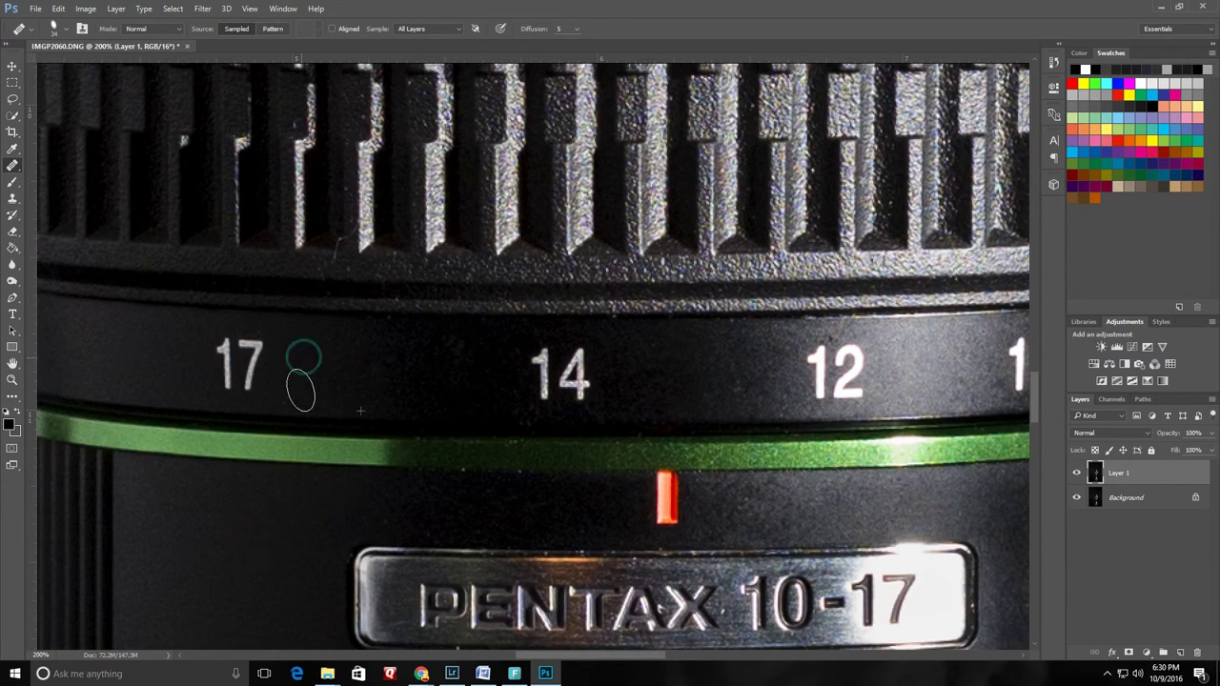
Heal the mark just under the lens's top rim and the speck on the smooth band above the grooves.
left_click_drag(784, 352, 743, 599)
left_click_drag(635, 280, 689, 509)
left_click_drag(639, 335, 677, 506)
mouse_move(706, 330)
left_mouse_down()
mouse_move(662, 521)
mouse_move(635, 548)
left_mouse_up()
left_click(589, 270)
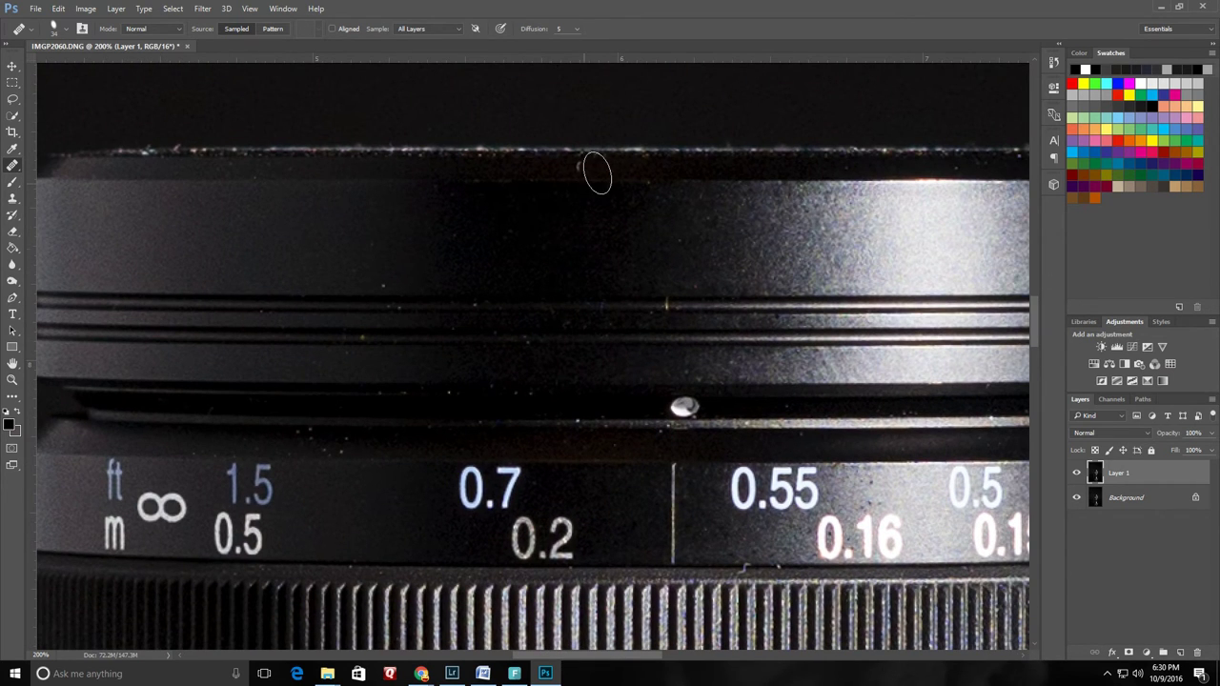
left_click(591, 165)
right_click(420, 268, "alt")
left_click(409, 270)
left_click(386, 279)
Heal the marks along the thin grooves near the top of the lens, sampling clean stretches of the same grooves.
left_click(696, 246)
left_click(627, 307, "alt")
left_click(602, 305)
left_click_drag(547, 330, 665, 314)
left_click(552, 290, "alt")
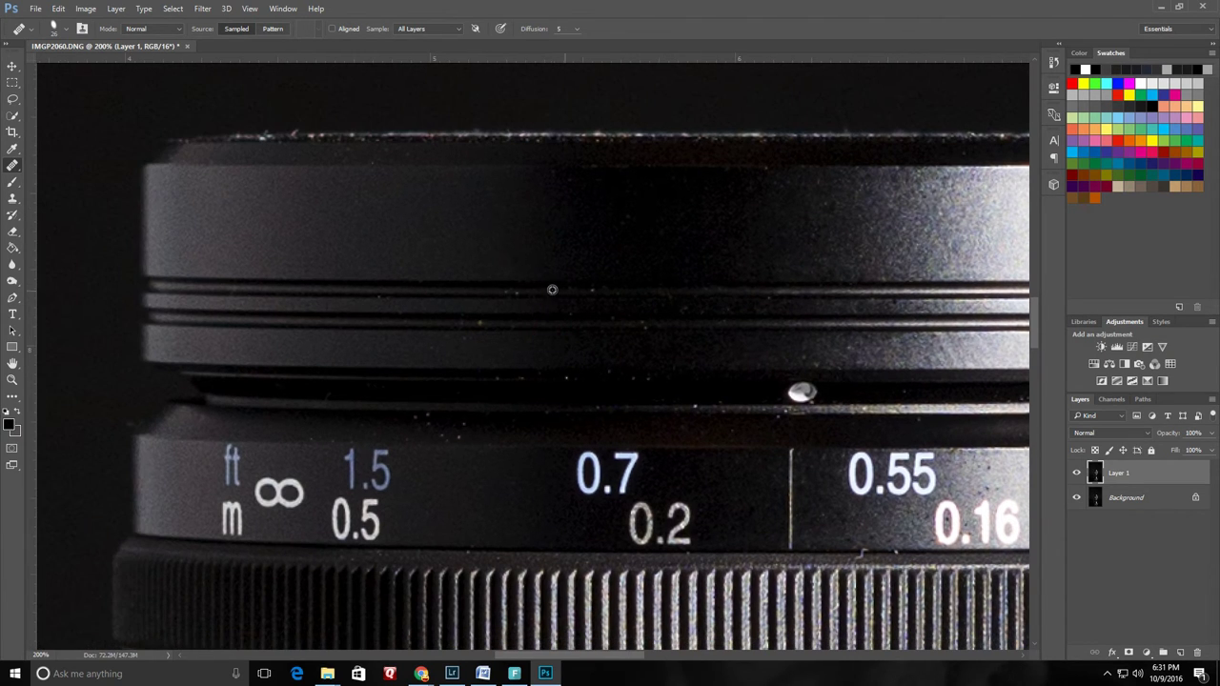
left_click(587, 292)
Heal the specks on the dark ledge above the 1.5 and 0.7 markings and the fibre below the distance scale.
left_click_drag(683, 495, 569, 324)
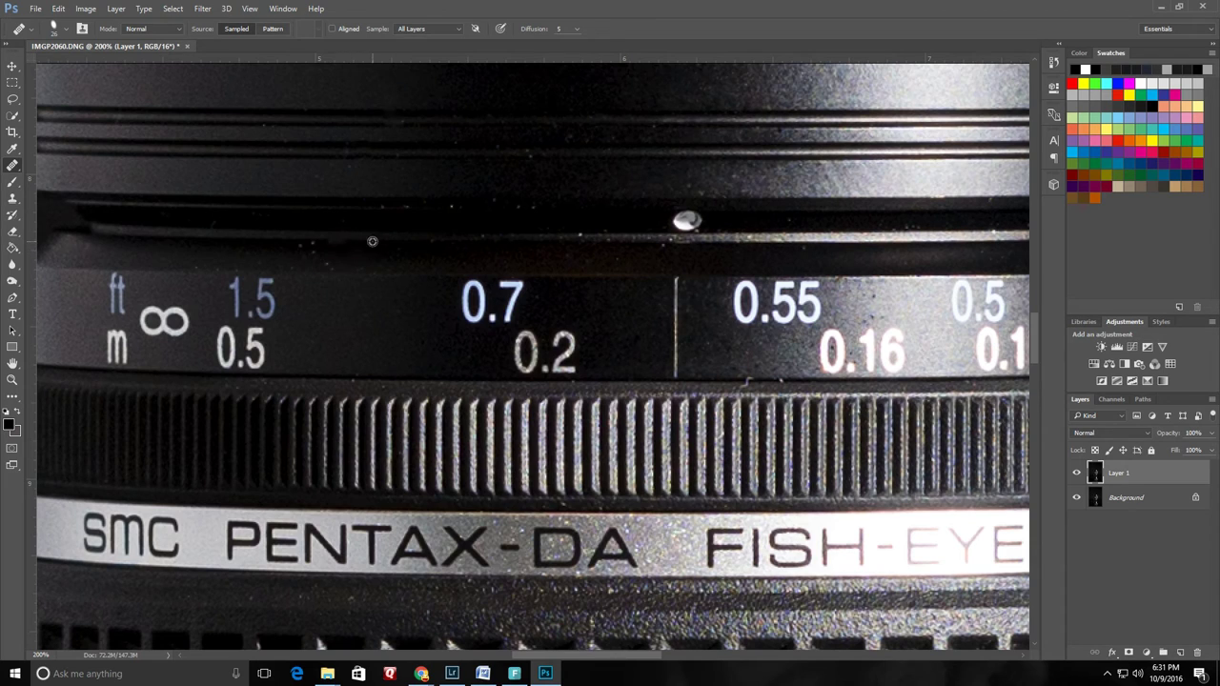
left_click(335, 242)
left_click_drag(689, 314, 636, 338)
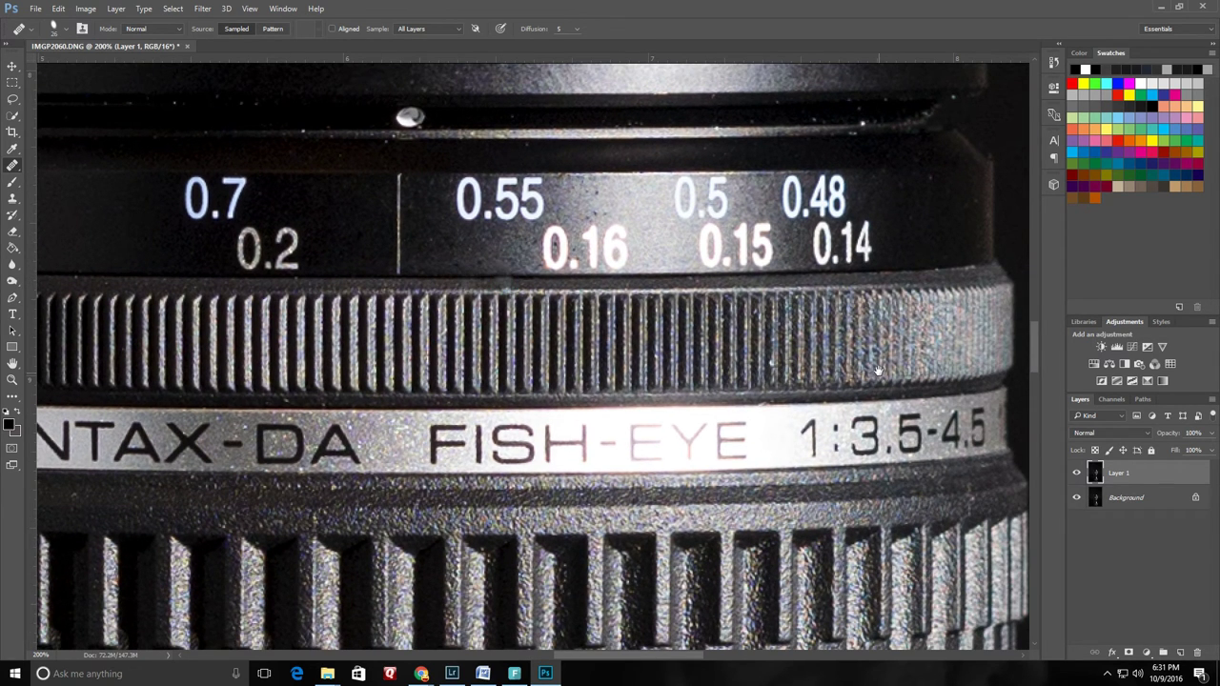
Heal the bright specks in the dark gap above the 0.48 marking, near the lens's right edge.
key("ctrl+minus")
key("ctrl+minus")
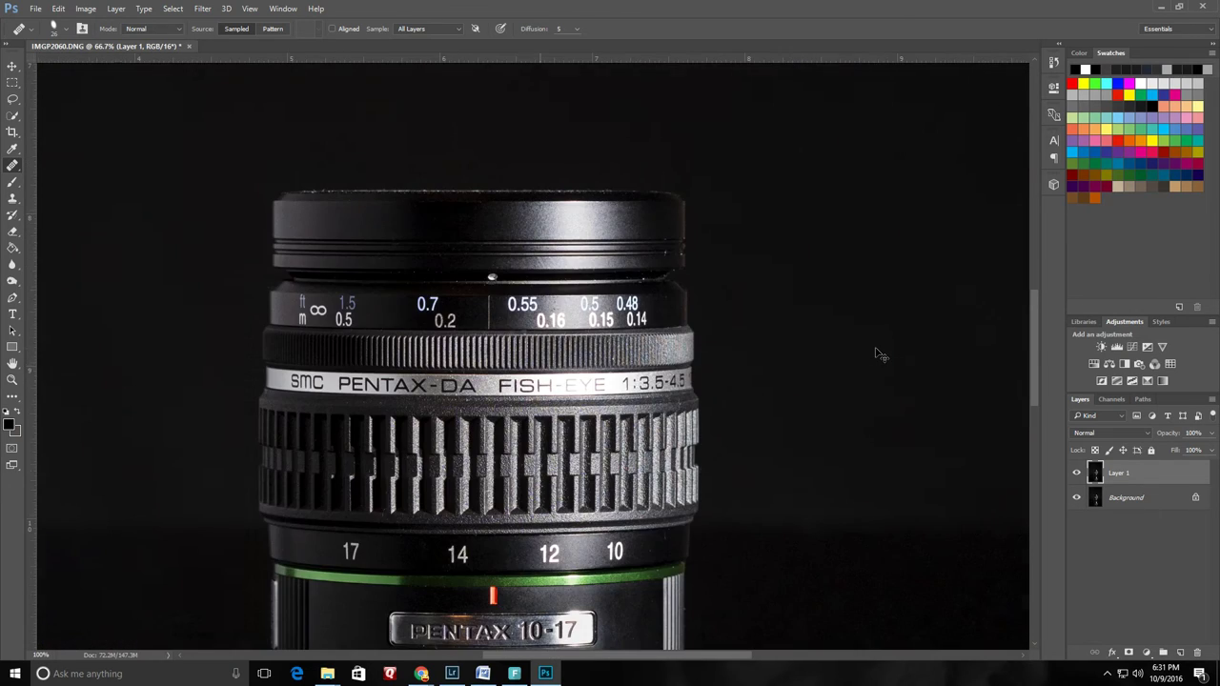
key("ctrl+plus")
key("ctrl+plus")
left_click_drag(972, 339, 637, 535)
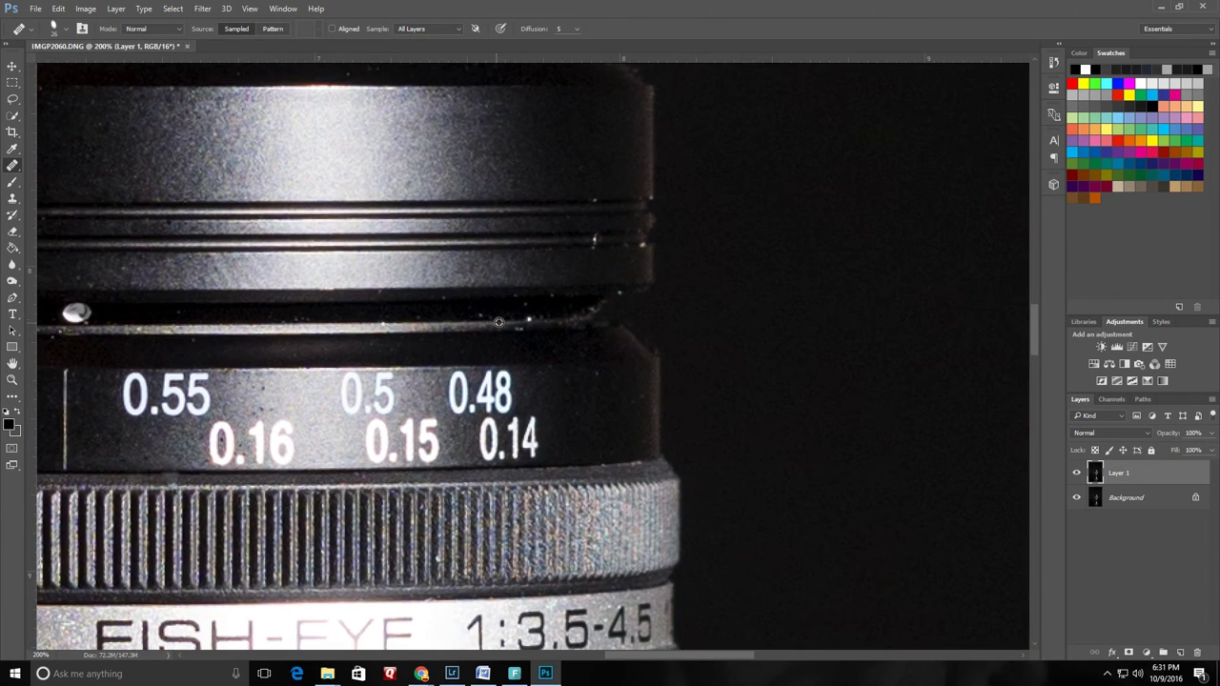
left_click(526, 322)
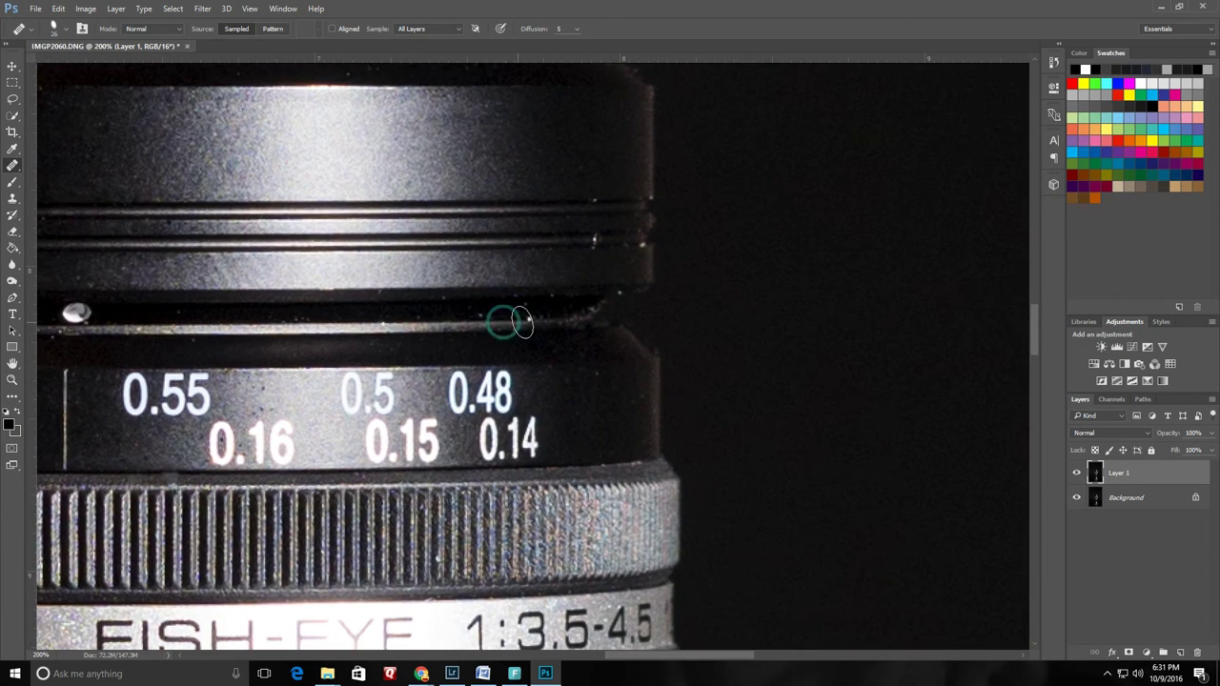
left_click(601, 419)
Heal the bright specks on the upper grooves at the lens's right edge, sampling clean groove beside them.
left_click_drag(575, 357, 557, 433)
left_click(550, 316, "alt")
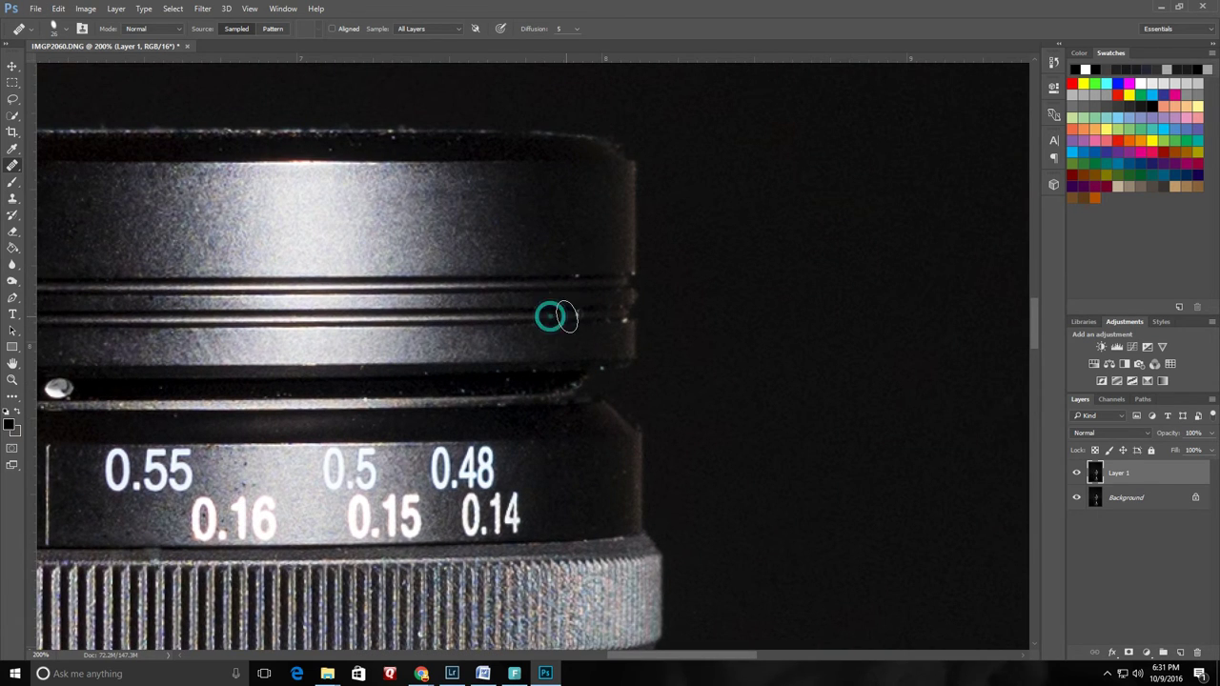
left_click(603, 287, "alt")
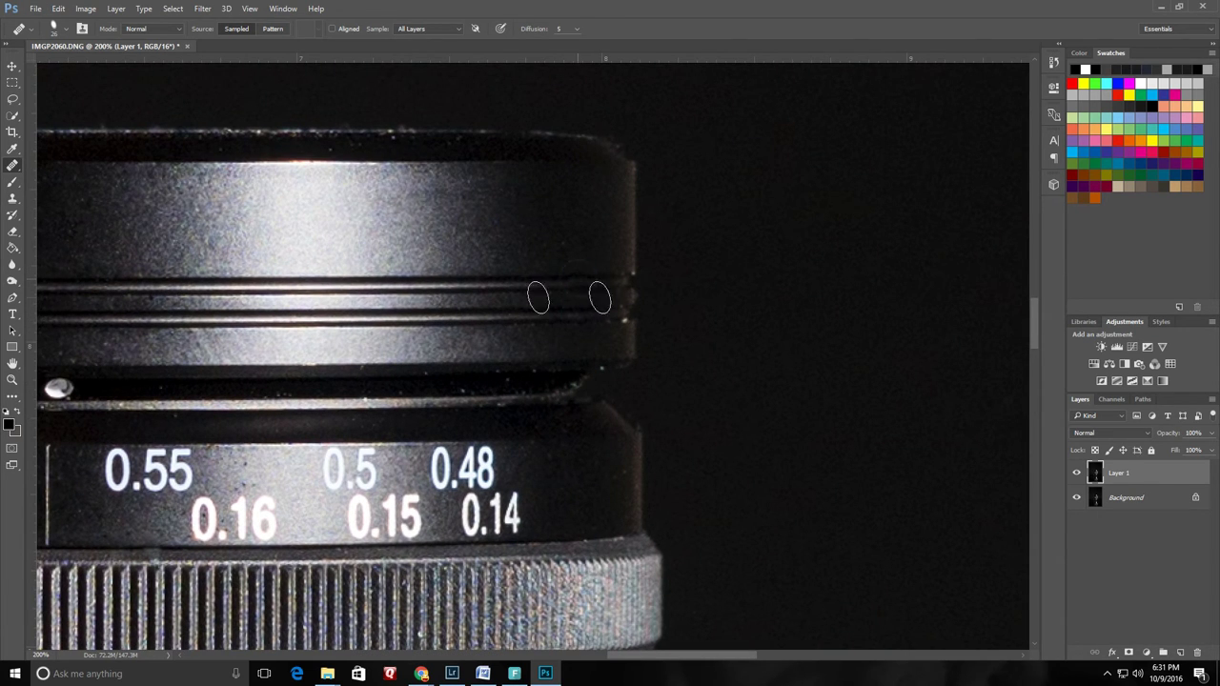
left_click(620, 313, "alt")
Clone out the white fibre in the dark gap between the lens base and its reflection with the Clone Stamp tool.
scroll(466, 466, "down", 6)
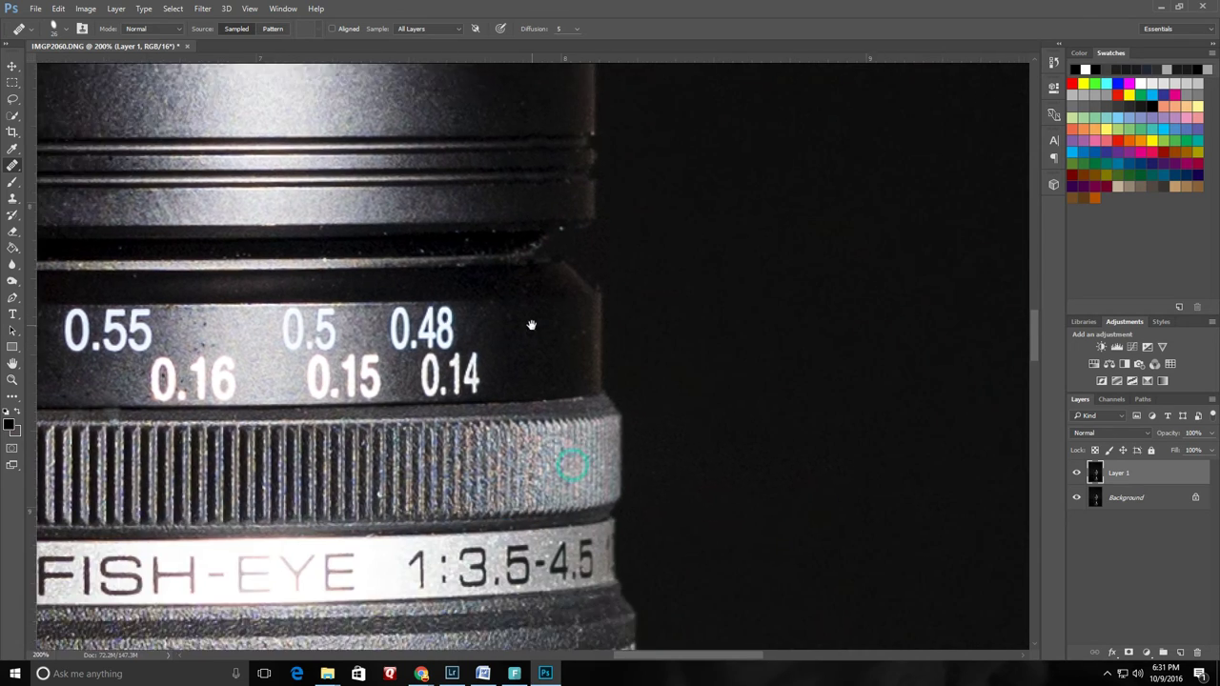
scroll(466, 466, "down", 15)
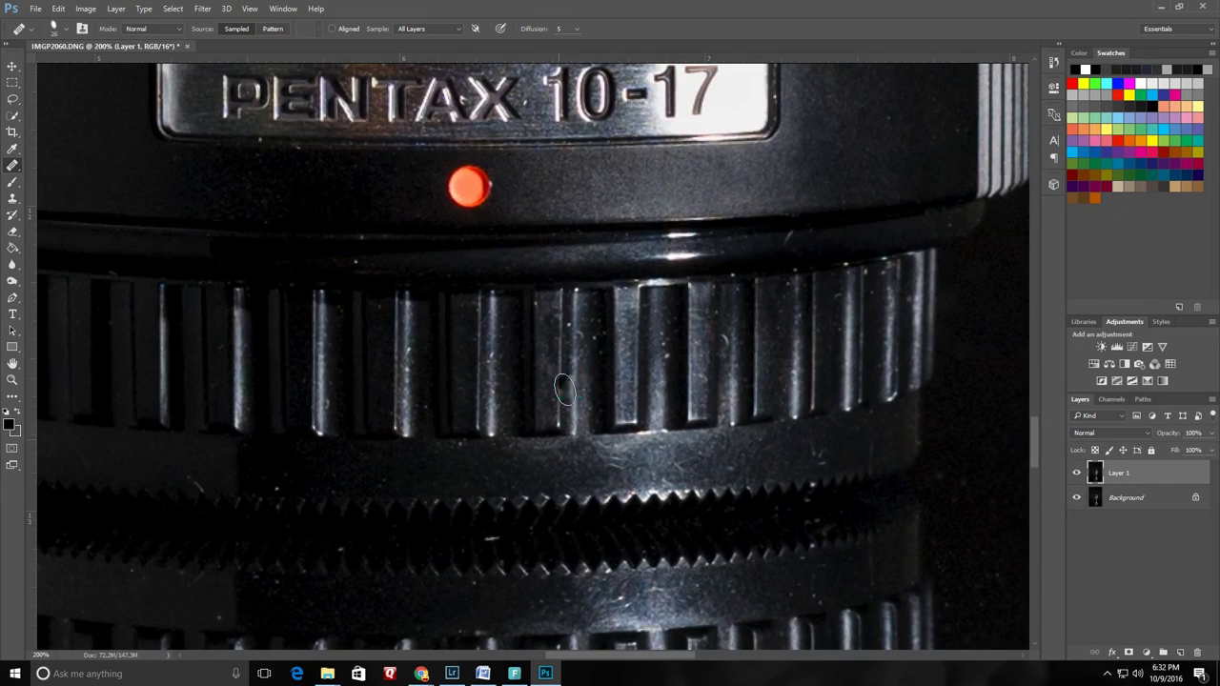
key("s")
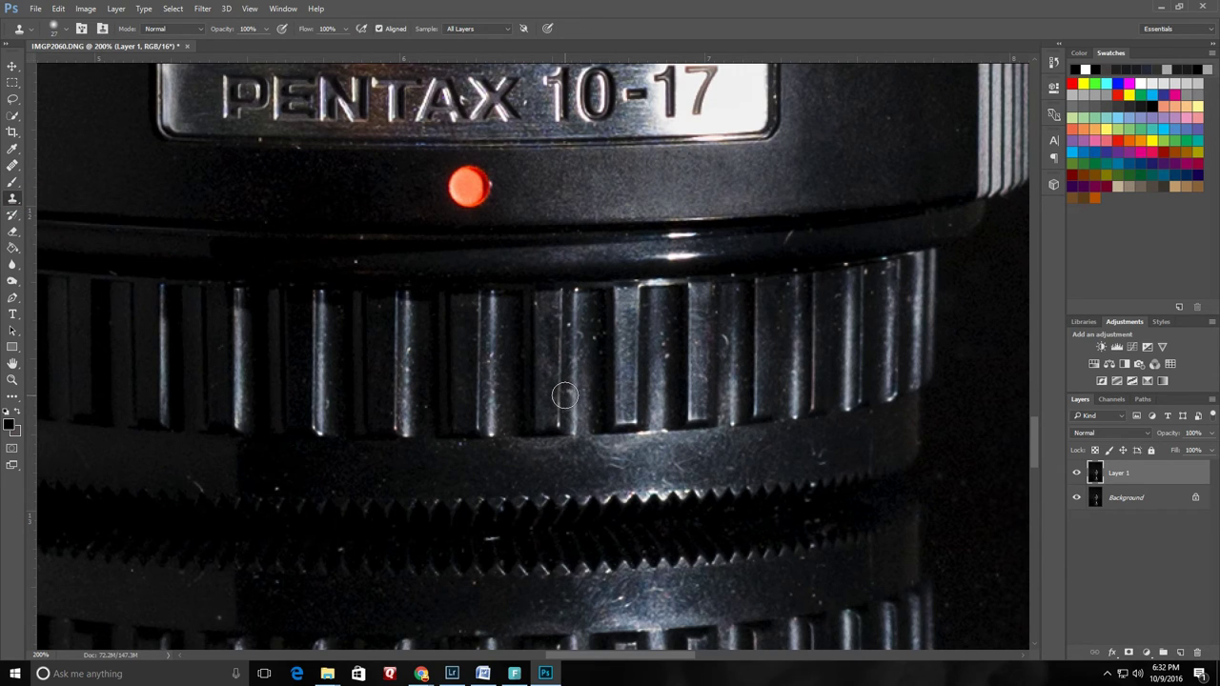
key("space")
left_click_drag(772, 455, 872, 254)
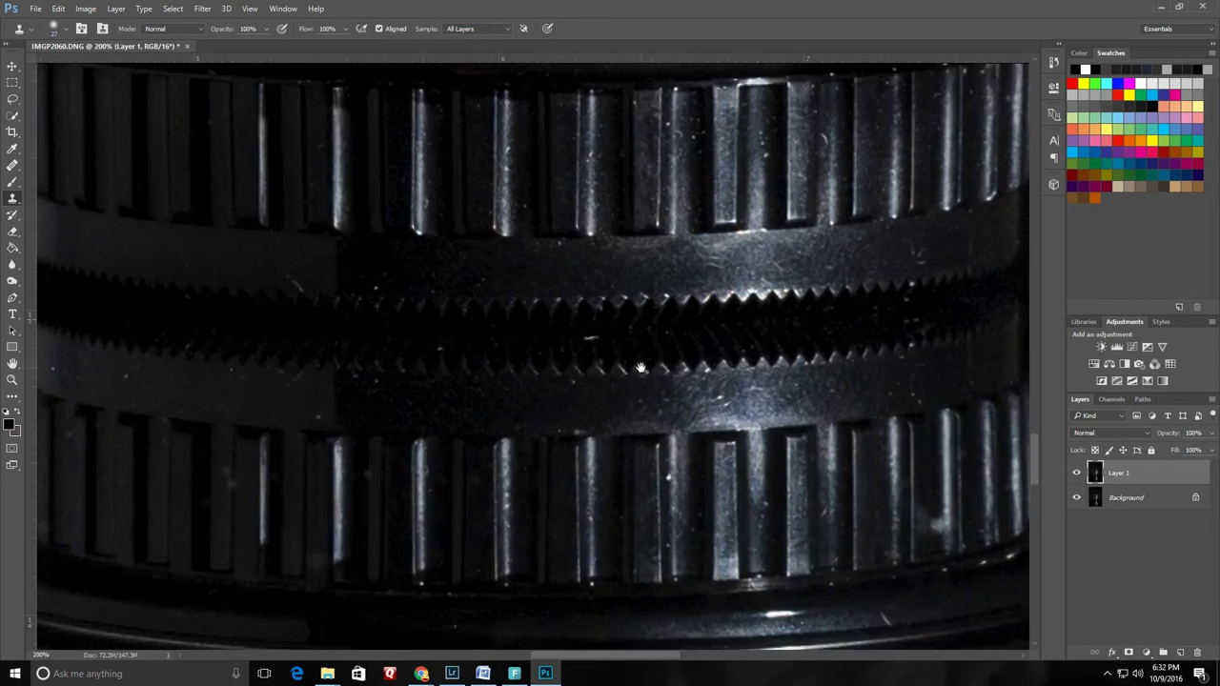
left_click(550, 336, "alt")
left_click(590, 335)
Clone out the hair and specks along the toothed edge on the left half of the lens base.
key("space")
left_click_drag(526, 390, 662, 357)
left_click(610, 299, "alt")
left_click(583, 308)
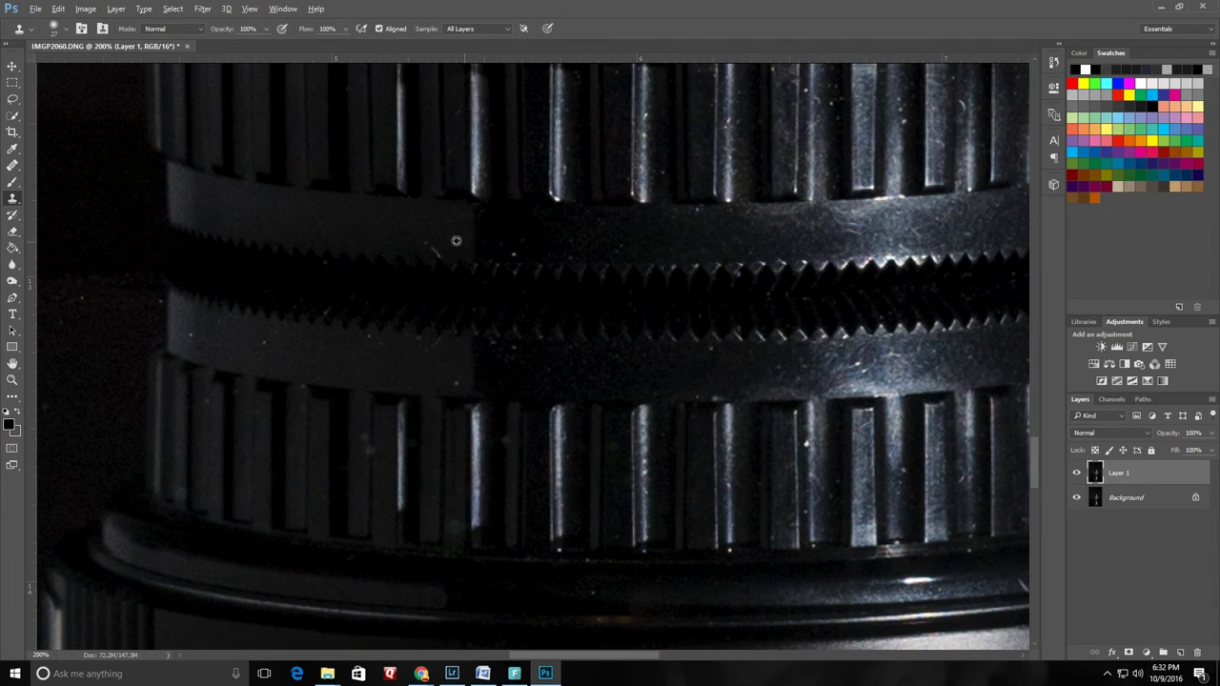
scroll(536, 250, "down", 1)
scroll(537, 250, "right", 1)
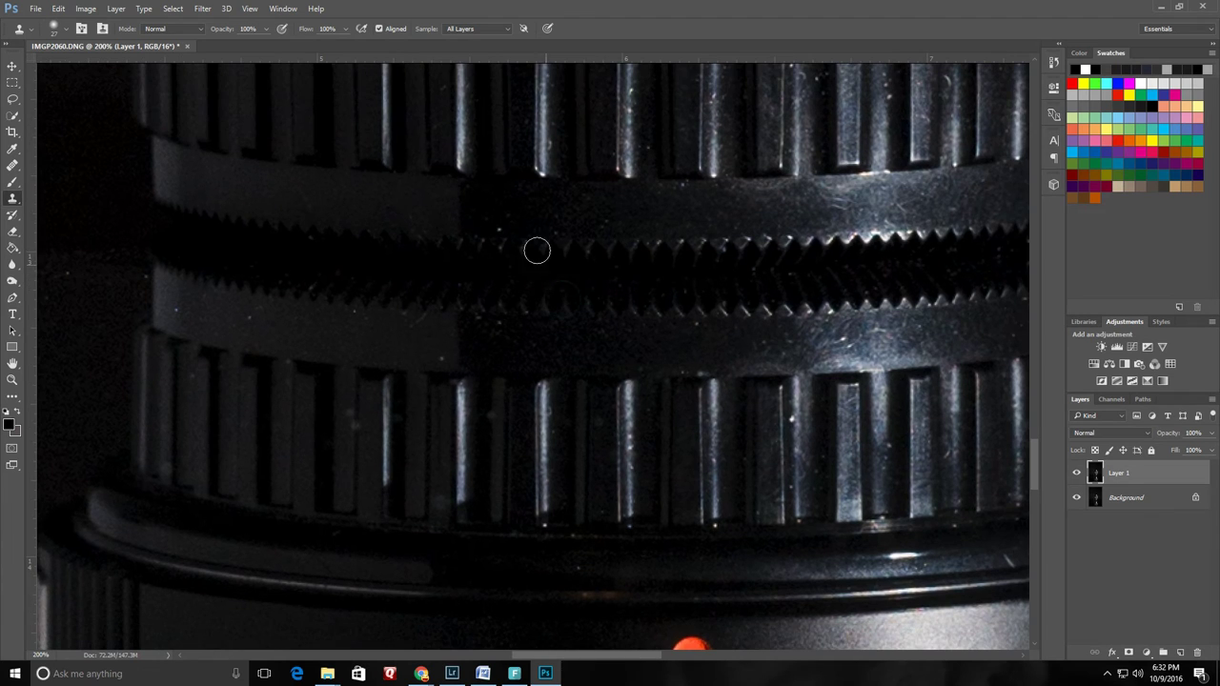
Clone out the faint specks on the reflected black band left of the mirrored PENTAX nameplate.
scroll(504, 239, "down", 10)
scroll(503, 238, "right", 2)
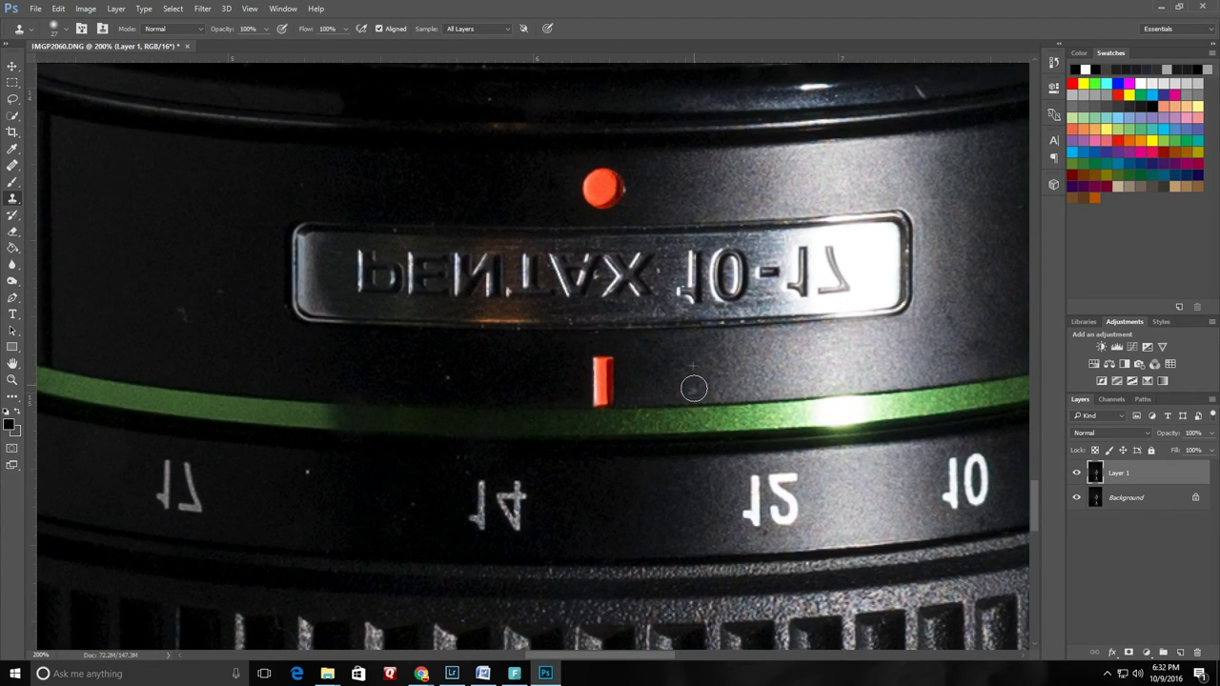
scroll(657, 367, "left", 3)
scroll(476, 380, "left", 3)
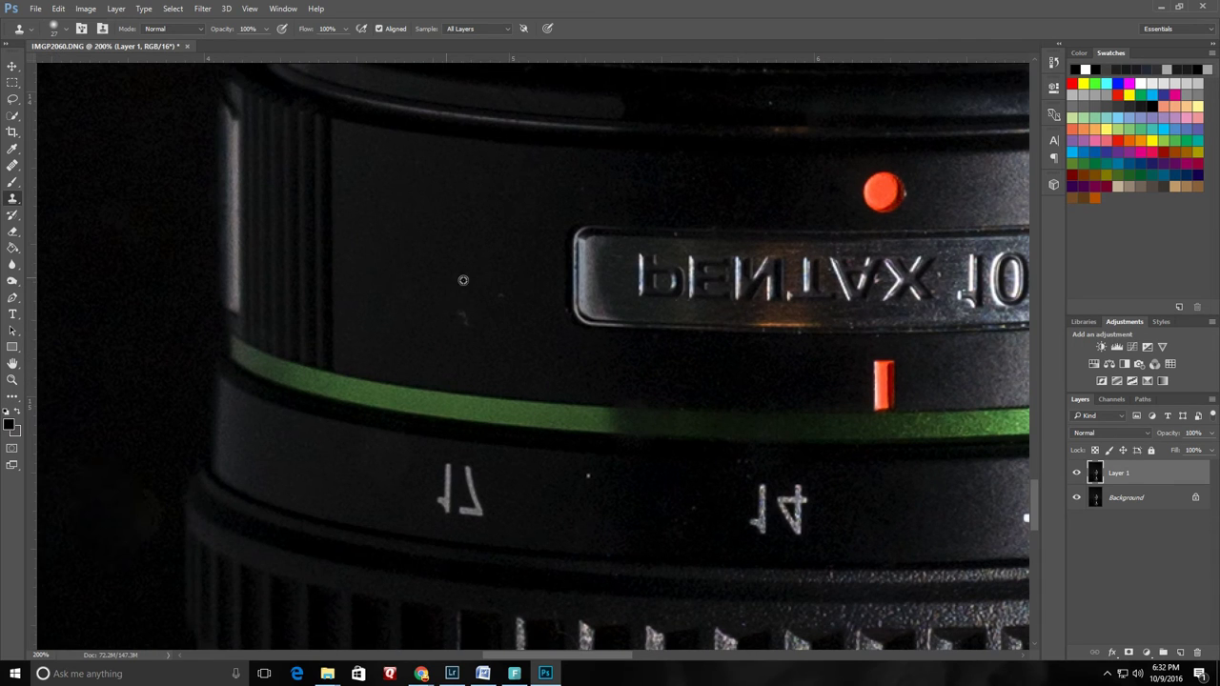
Clone out the bright speck between the mirrored 17 and 14 markings and touch up the reflected grip ribs below.
scroll(498, 291, "down", 2)
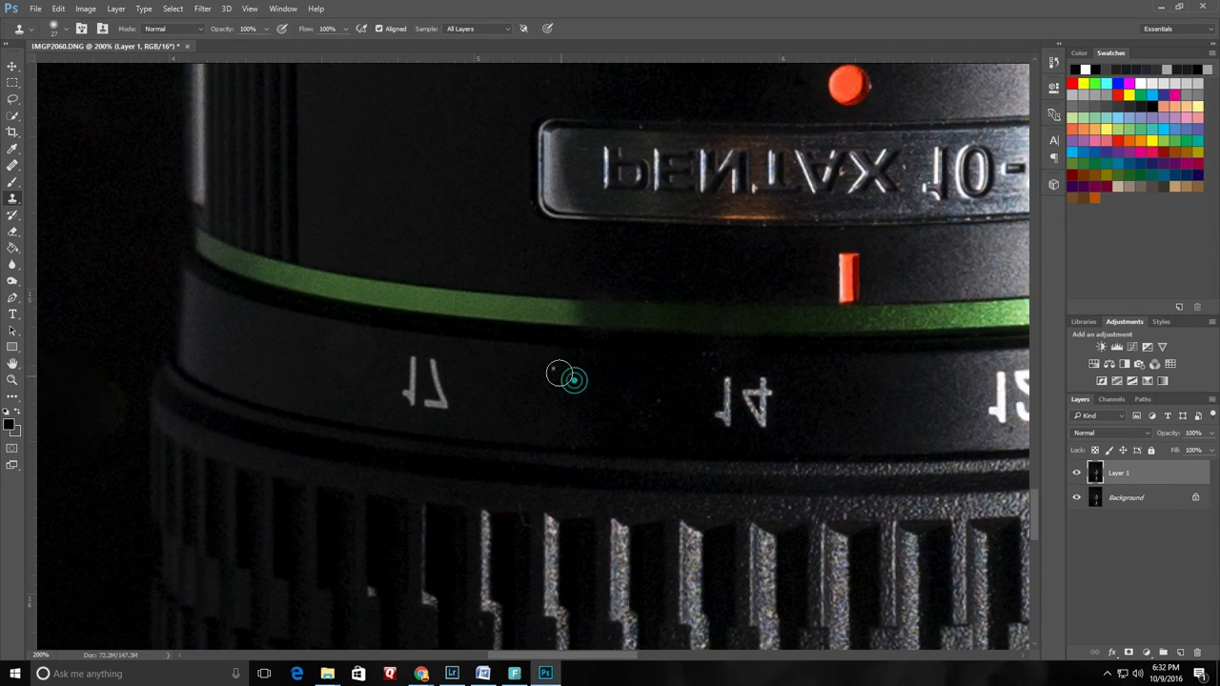
scroll(648, 381, "down", 2)
scroll(648, 381, "right", 1)
scroll(663, 265, "down", 2)
scroll(662, 265, "right", 1)
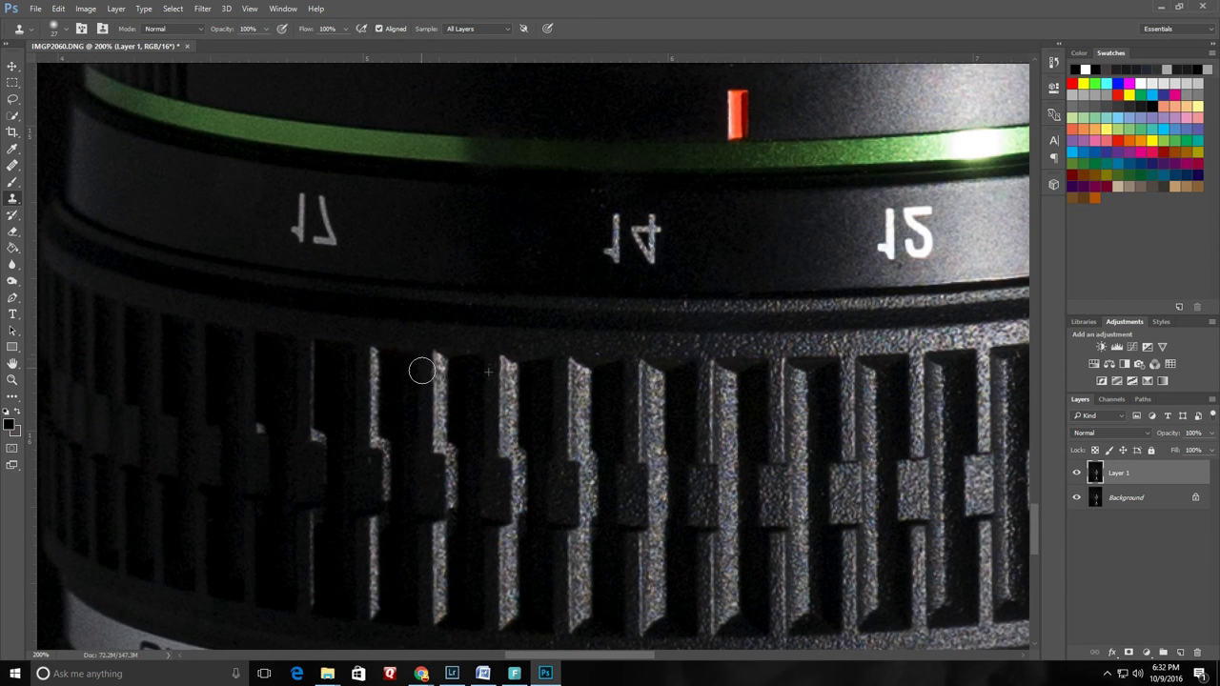
Clone out the specks near the bottom right of the reflection, beyond the mirrored 0.48 marking.
scroll(423, 370, "down", 12)
scroll(422, 370, "right", 14)
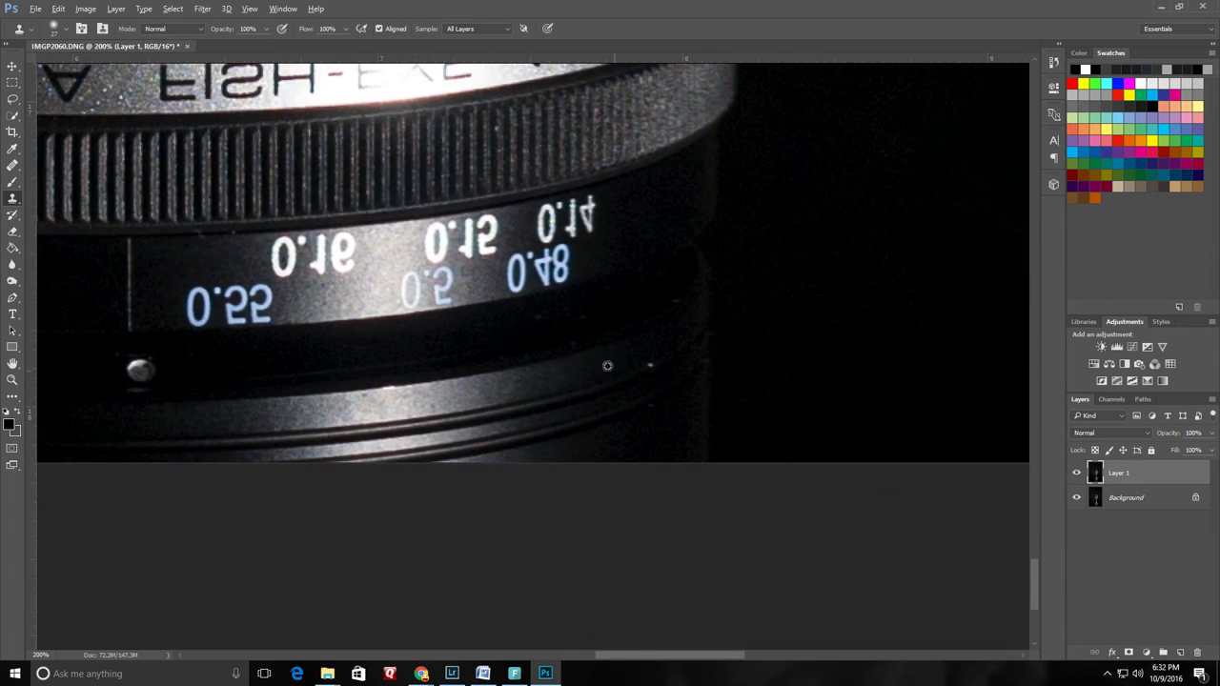
scroll(671, 403, "down", 6)
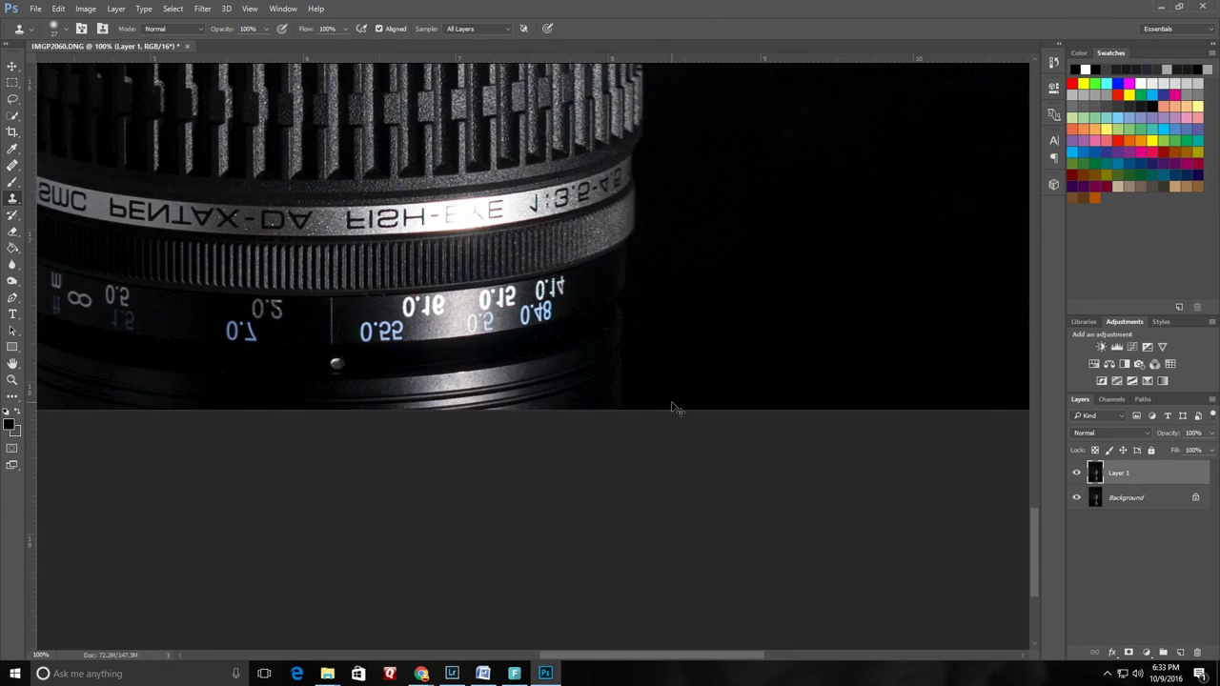
Clone out the remaining specks below the upright PENTAX nameplate and along the lower edge of the green ring.
scroll(671, 407, "up", 4)
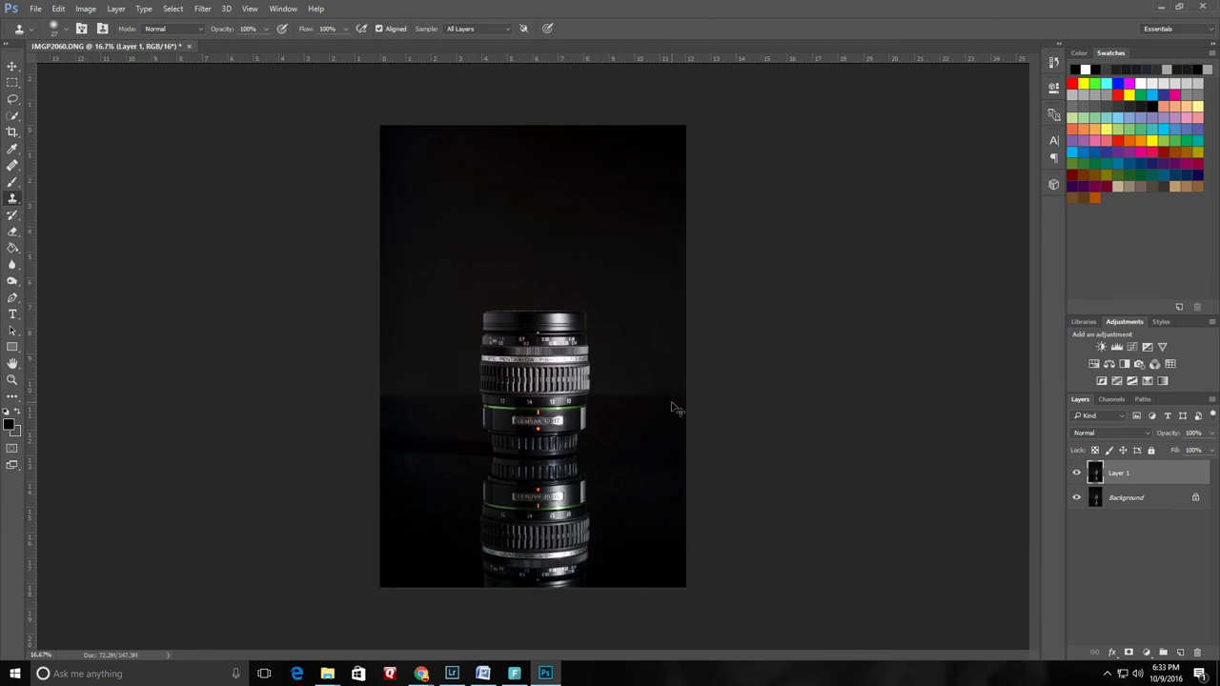
scroll(670, 407, "up", 4)
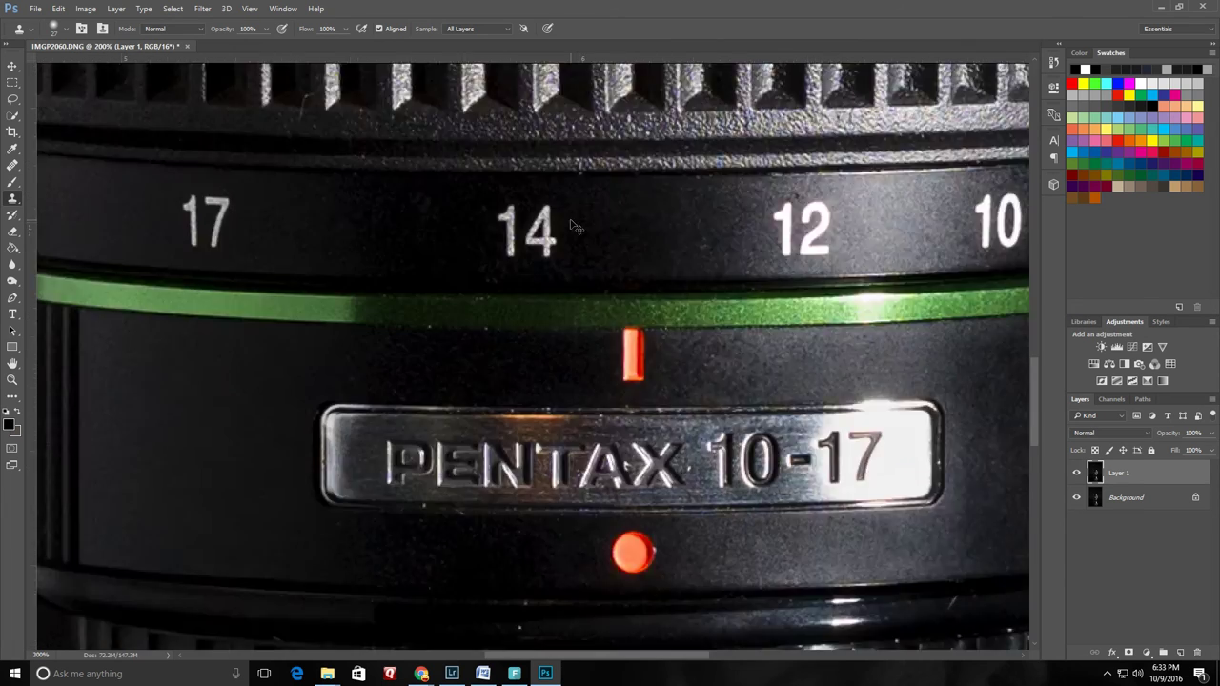
key("ctrl+plus")
left_click_drag(438, 304, 496, 86)
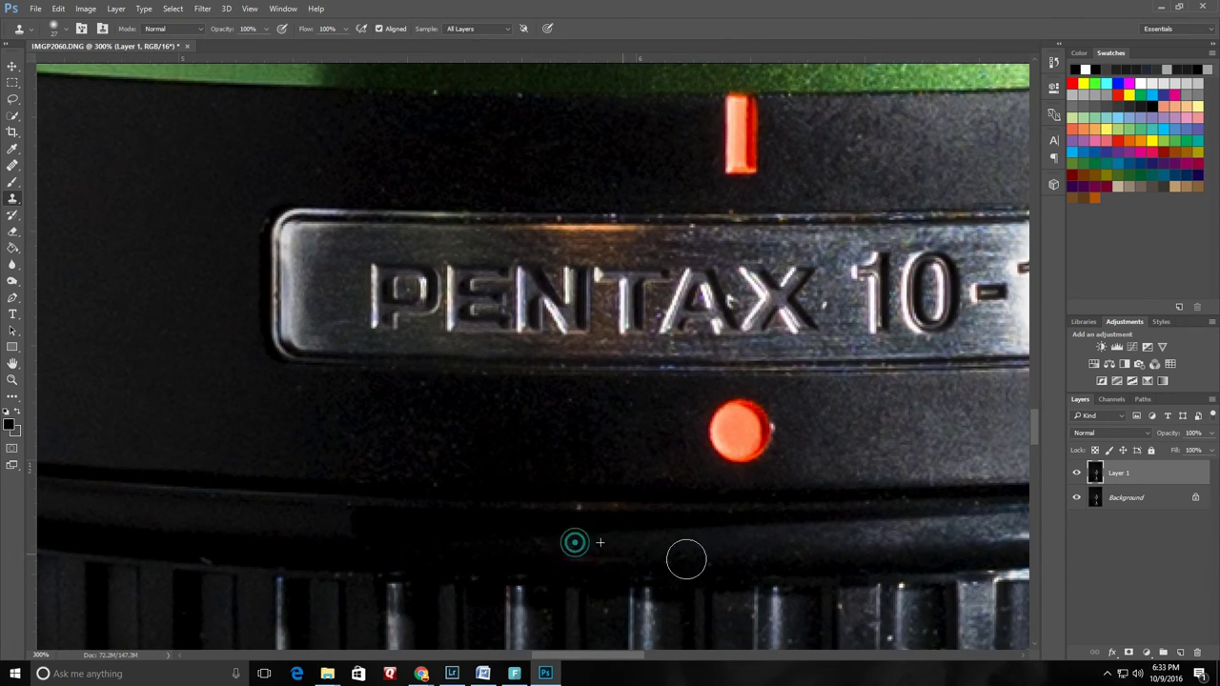
scroll(616, 428, "up", 2)
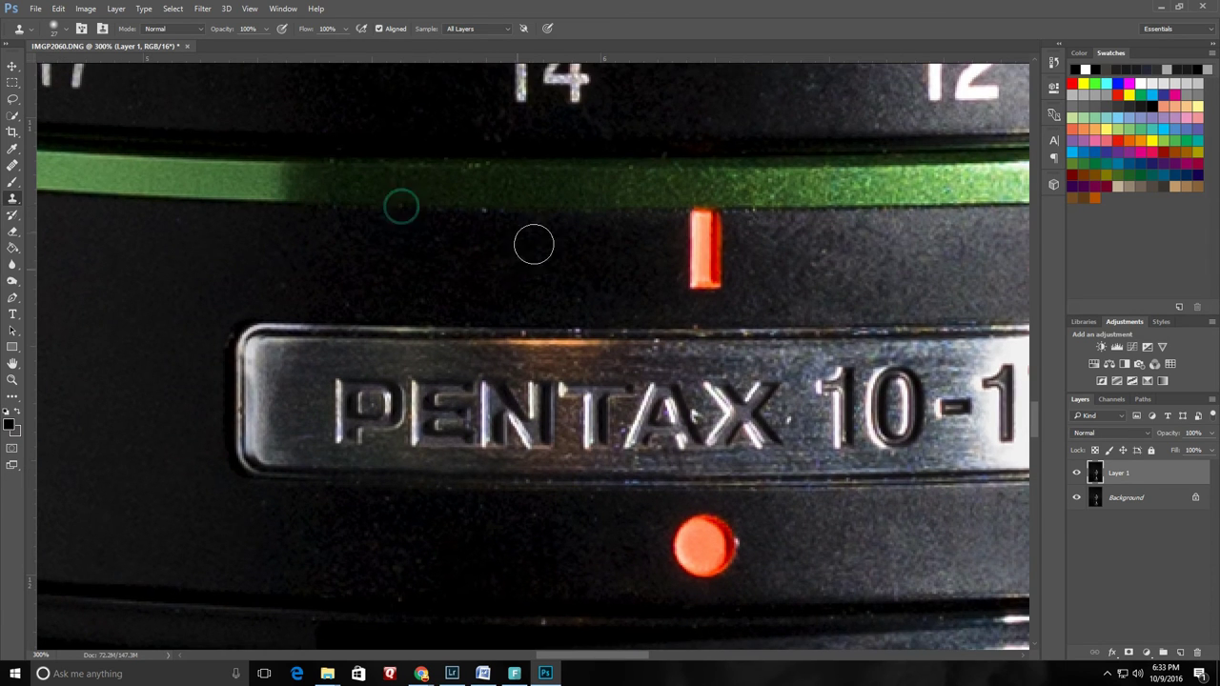
scroll(646, 205, "down", 3)
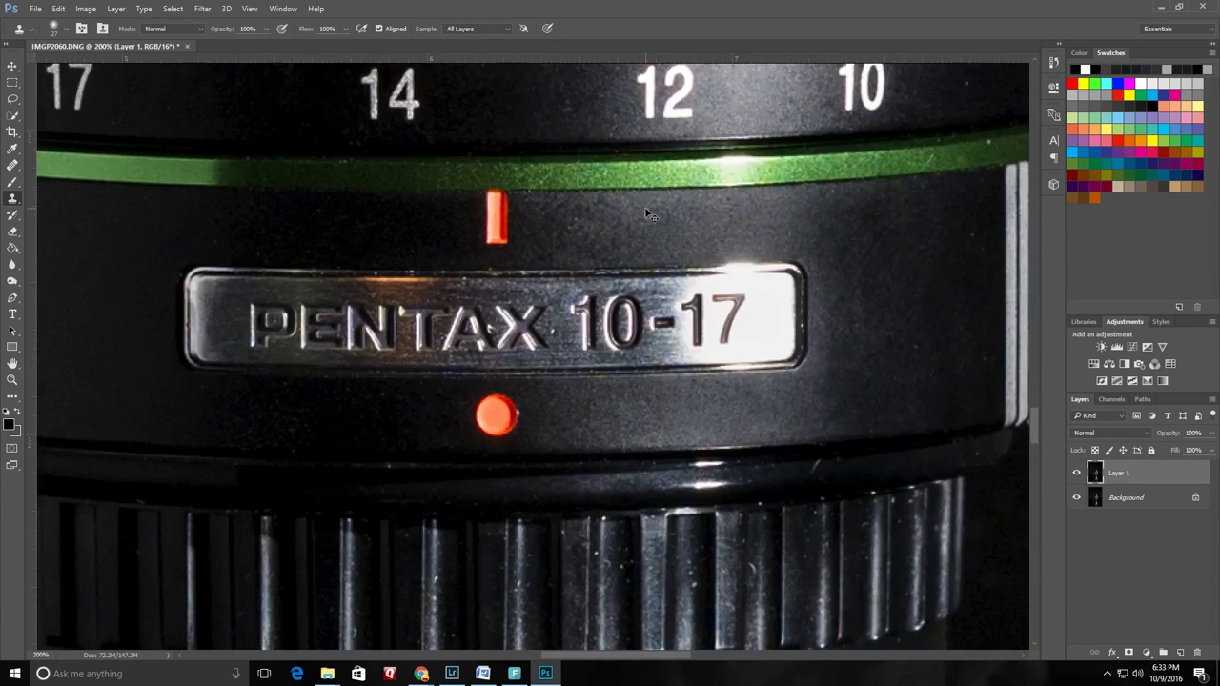
Check the whole lens and its front rim for leftover dust and save the retouched photo.
scroll(647, 214, "down", 3)
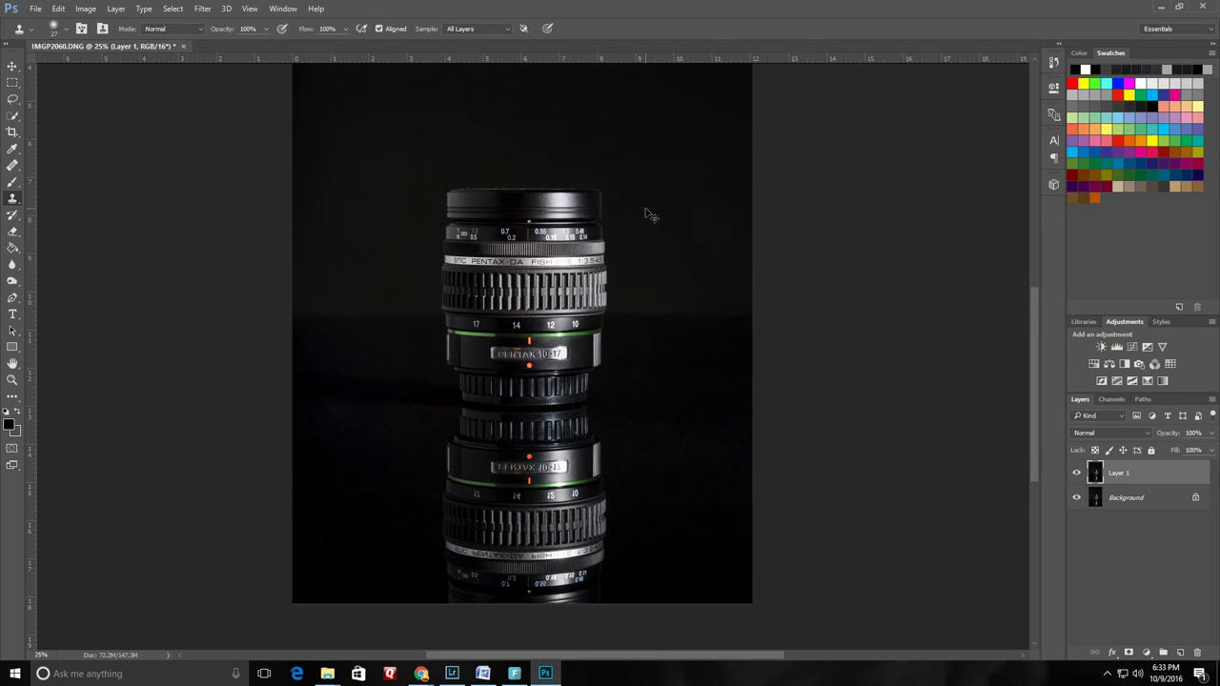
scroll(646, 214, "up", 4)
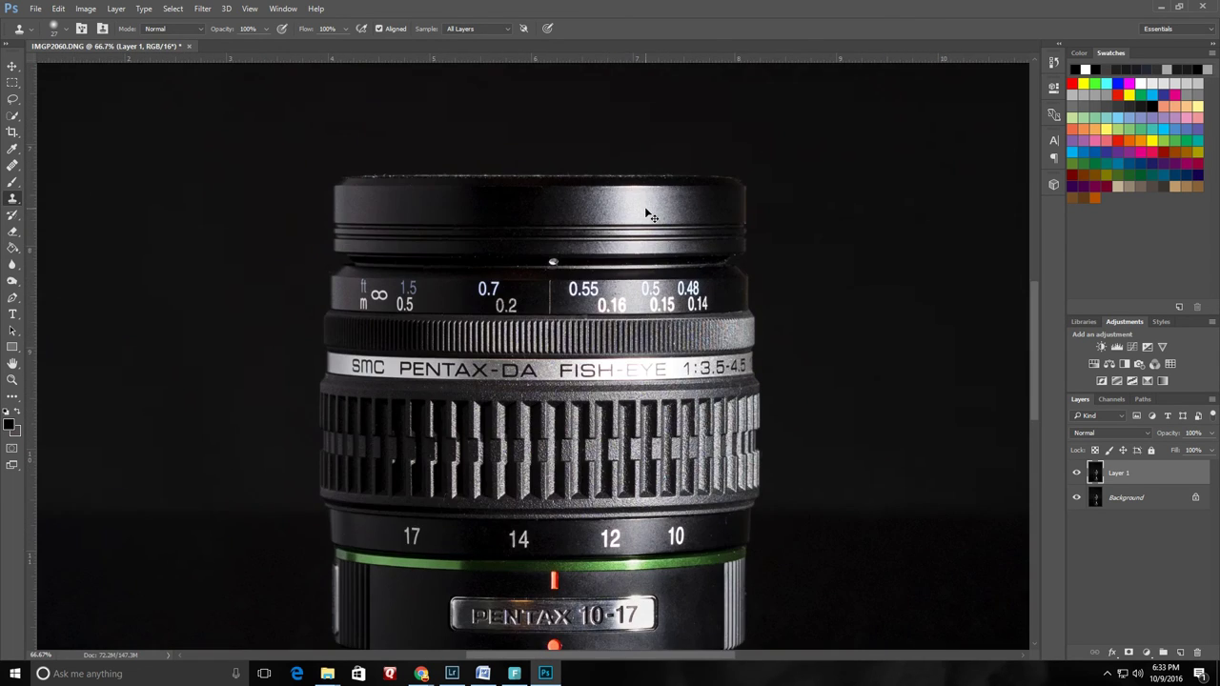
scroll(633, 315, "up", 1)
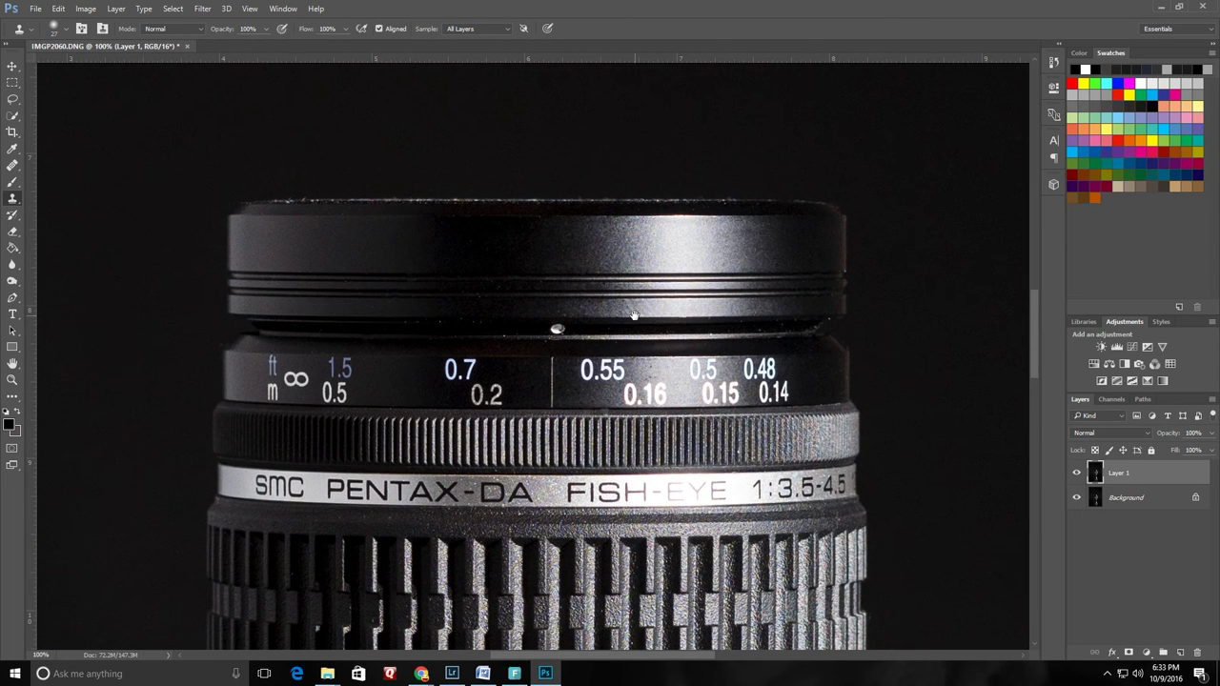
key("ctrl+s")
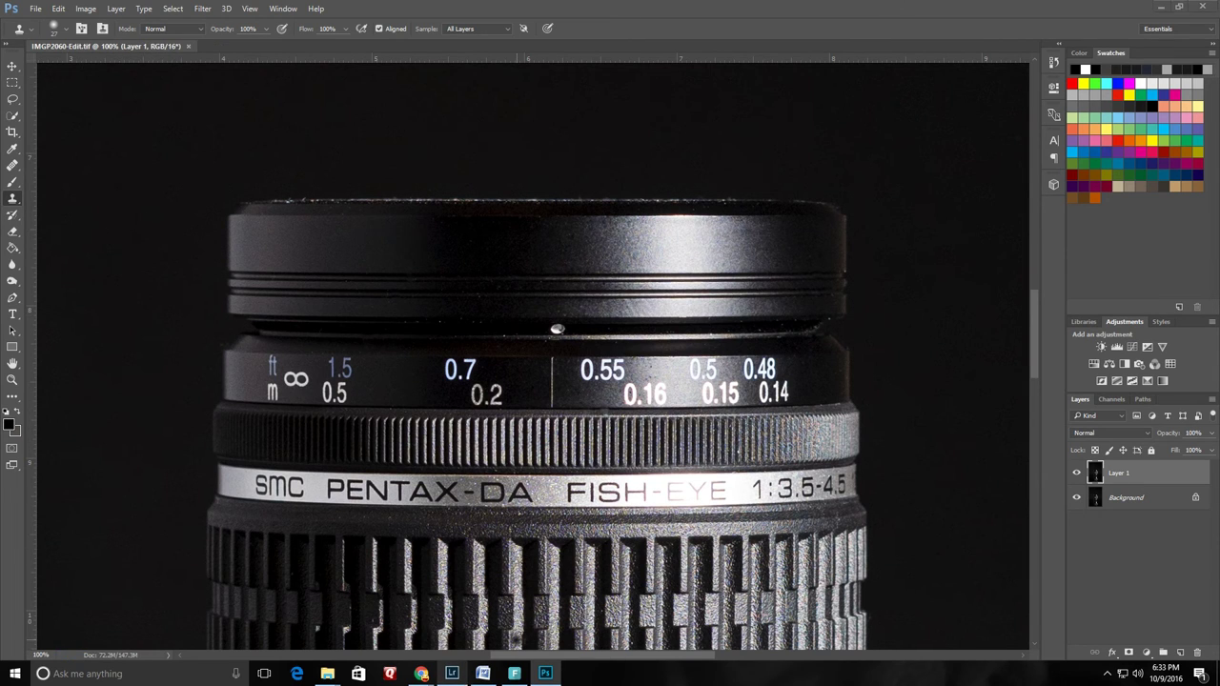
Switch to Lightroom and lower the Blacks of the retouched photo to about -14.
left_click(452, 672)
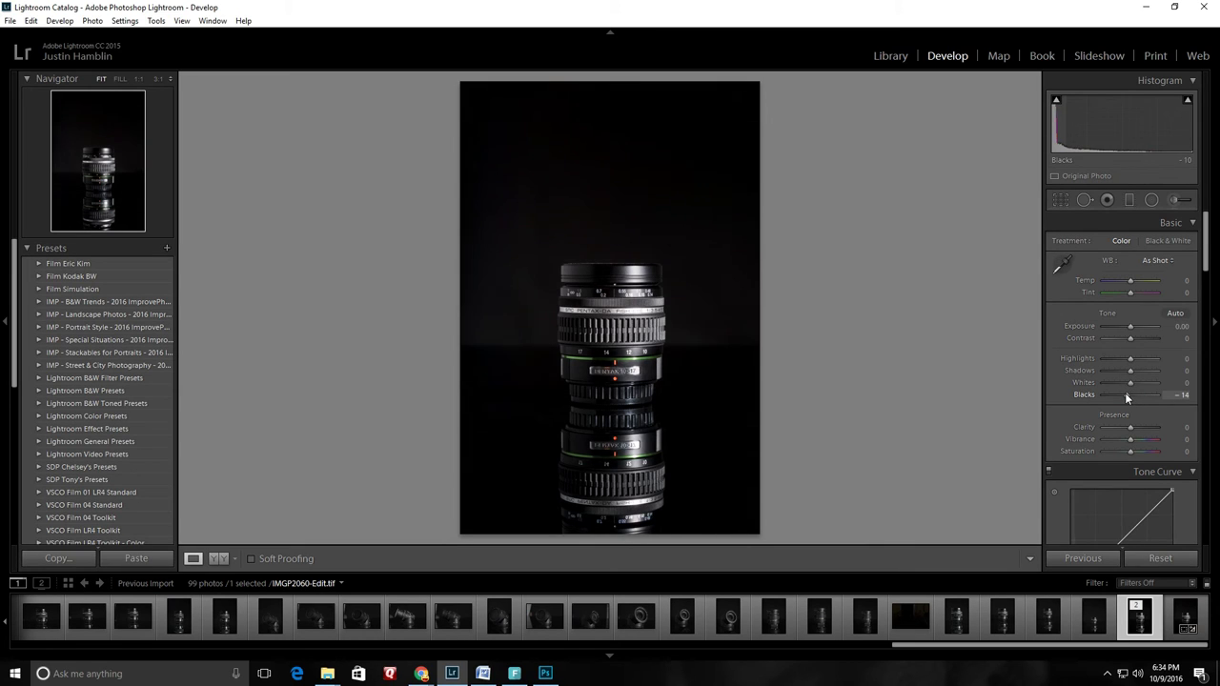
left_click(1182, 222)
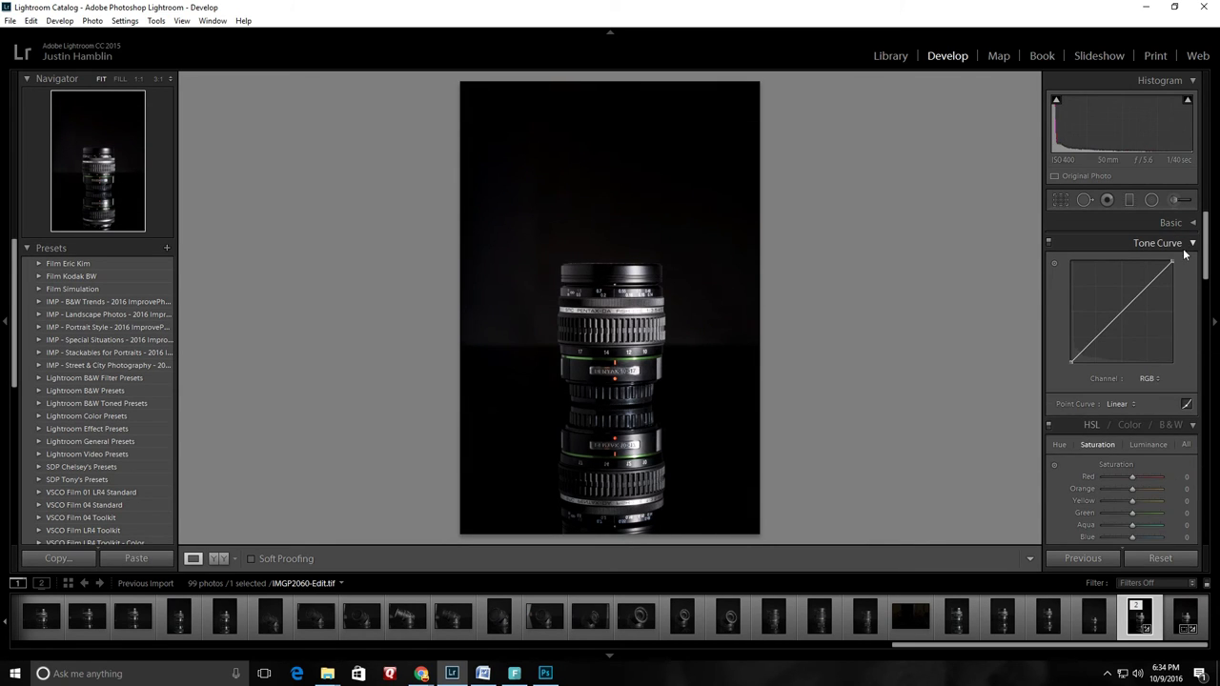
left_click(1184, 244)
Set up the Adjustment Brush with the Clarity effect at -54.
left_click(1182, 199)
left_click(1131, 246)
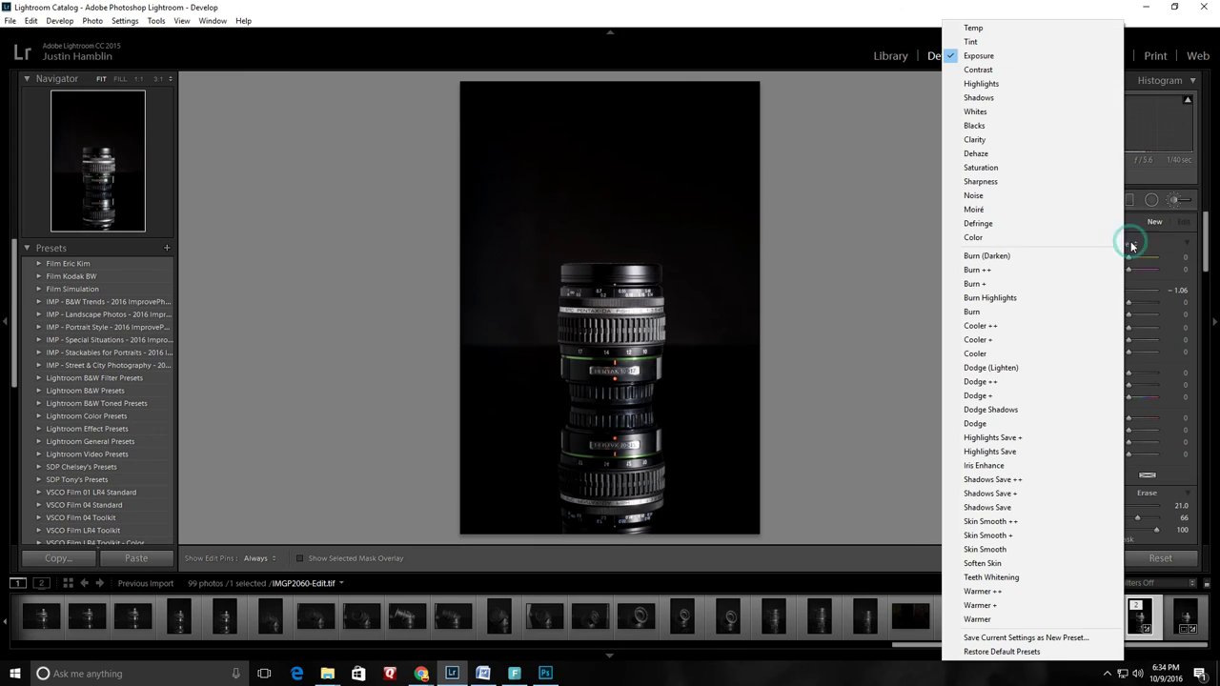
left_click(980, 139)
left_click_drag(1127, 378, 1111, 374)
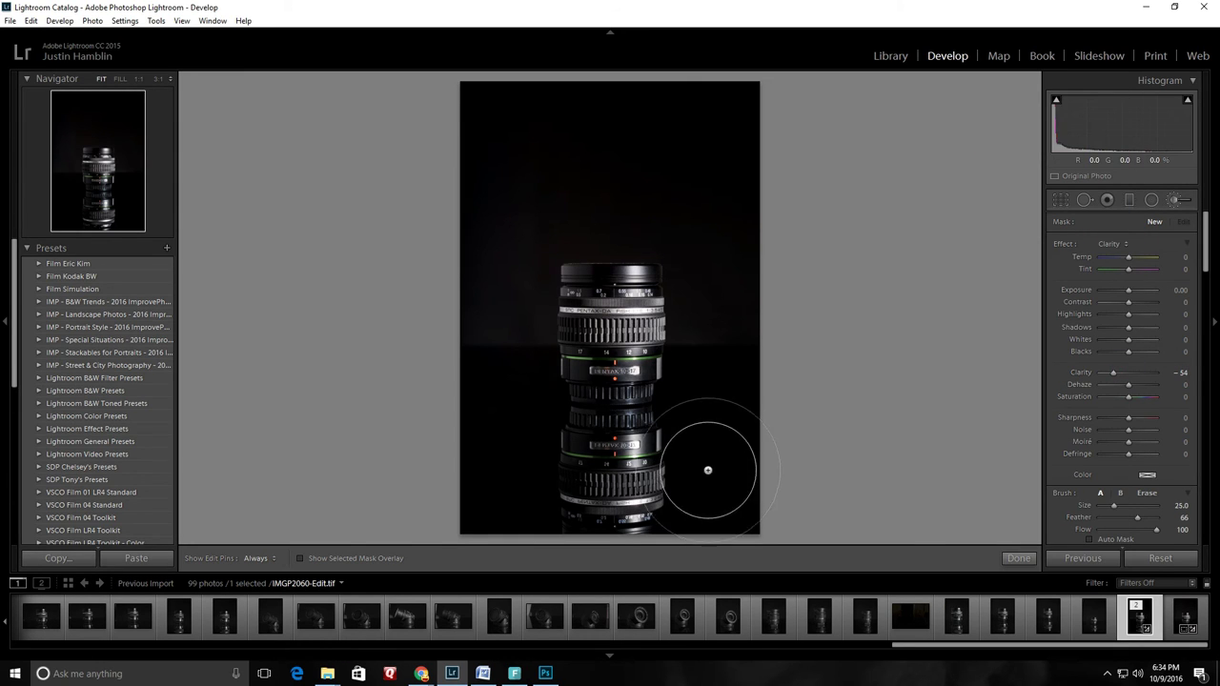
Paint the negative clarity over the dark surface around the lens reflection with the brush at size 11.
scroll(710, 468, "down", 5)
key("h")
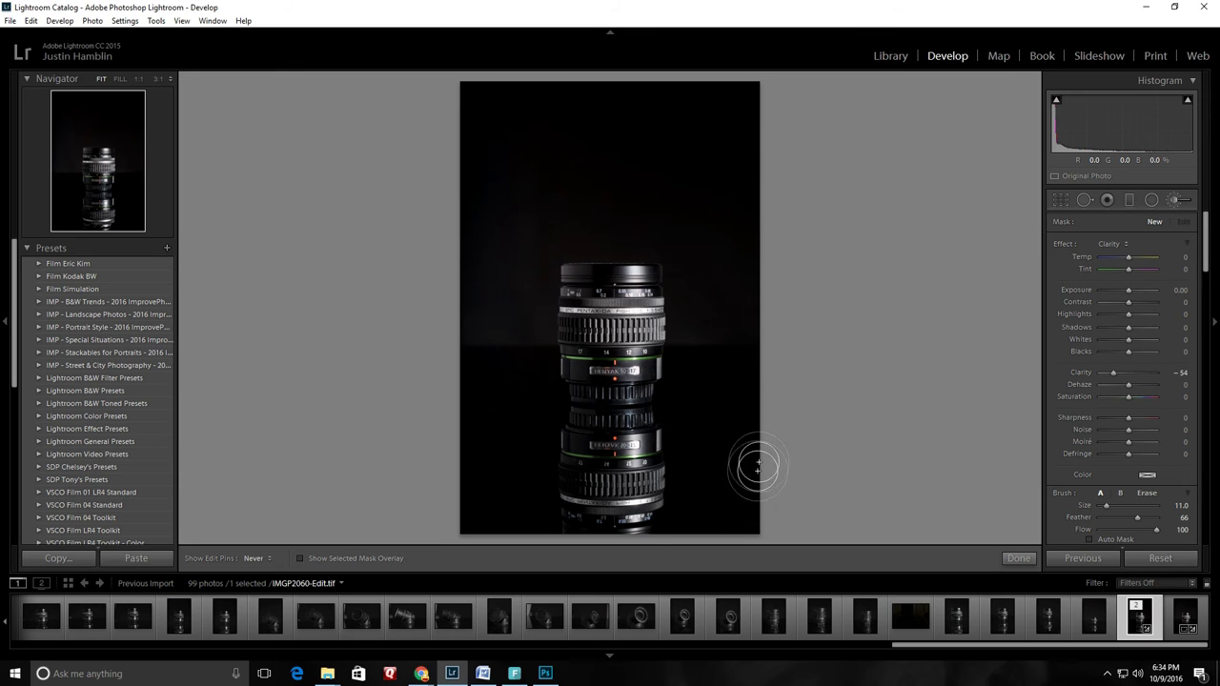
left_click_drag(713, 534, 518, 538)
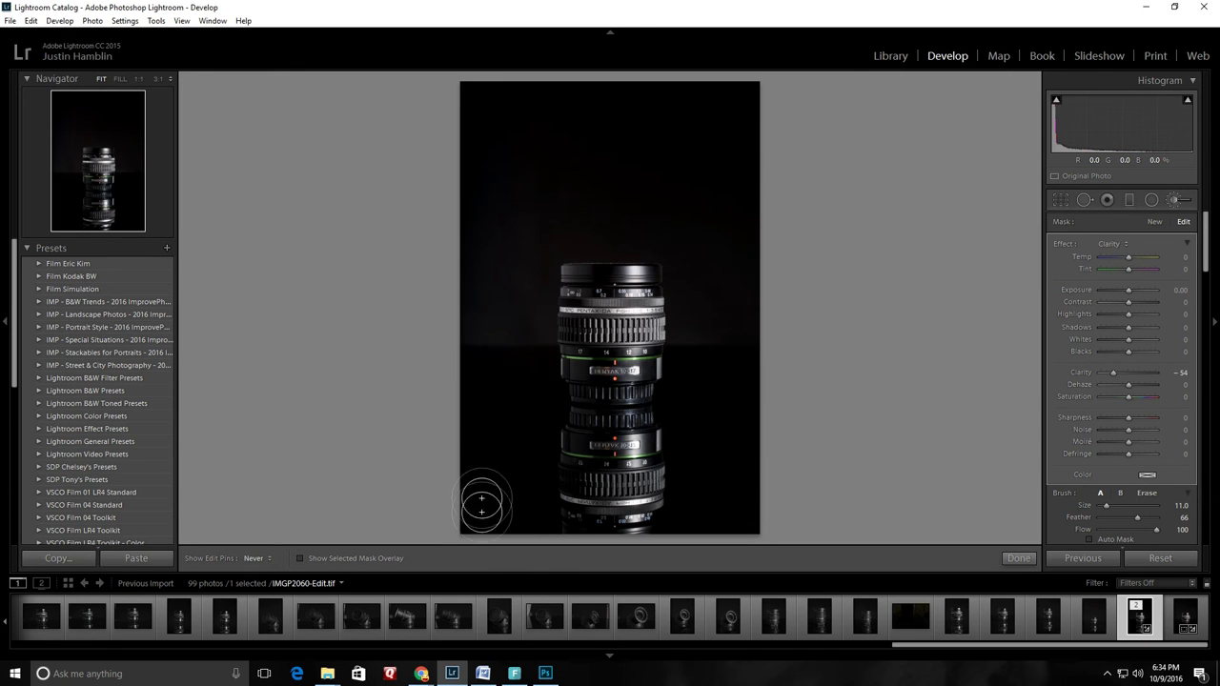
key("h")
left_click(1182, 201)
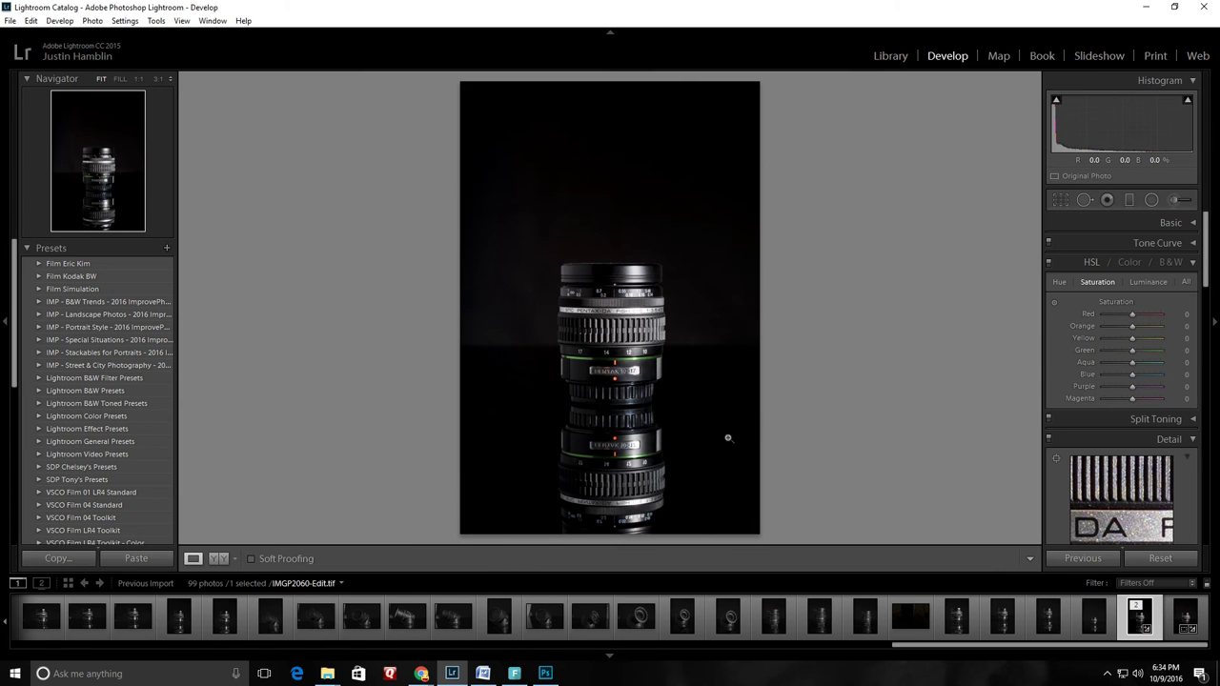
Check the dark area around the reflection at 1:1 and export the photo with the Upload_2mb preset.
left_click(727, 436)
left_click_drag(683, 493, 664, 253)
left_click_drag(267, 388, 661, 375)
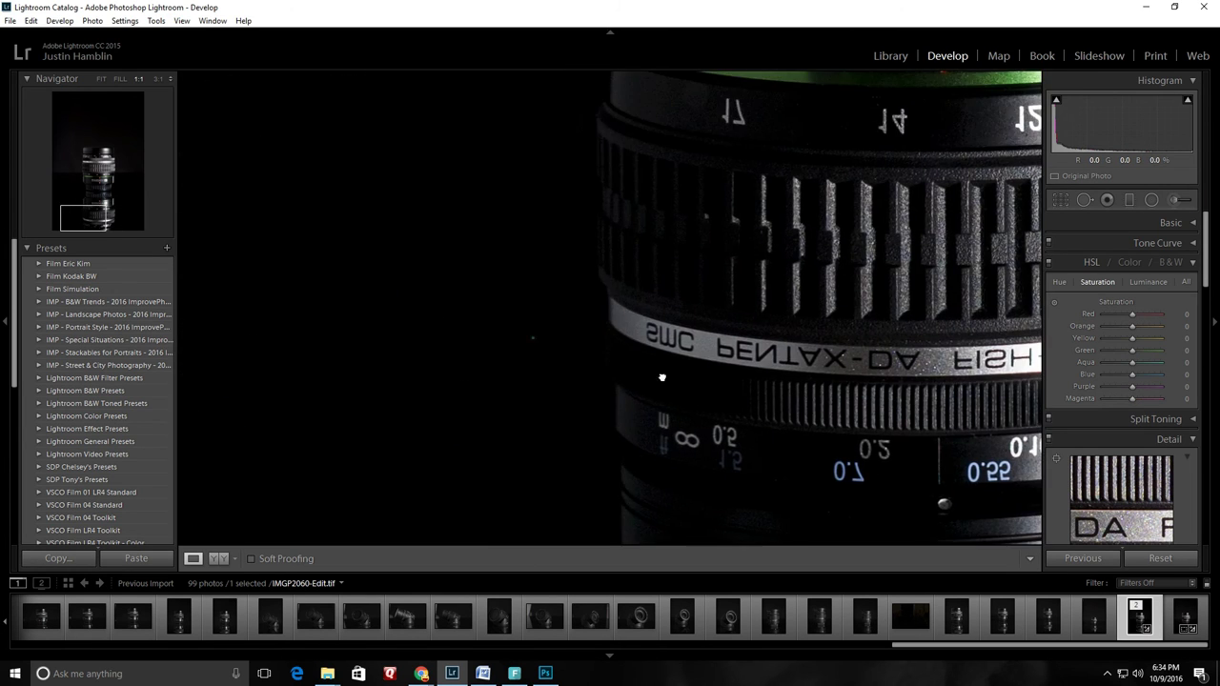
left_click_drag(457, 286, 566, 372)
left_click(568, 375)
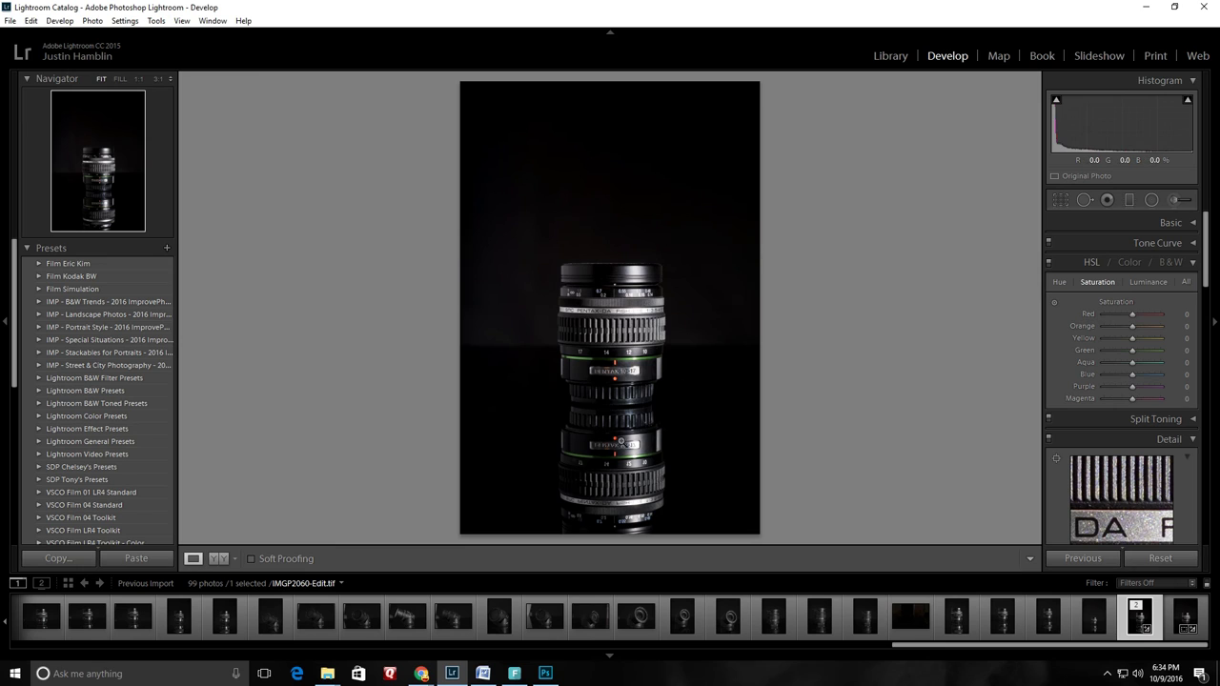
right_click(629, 379)
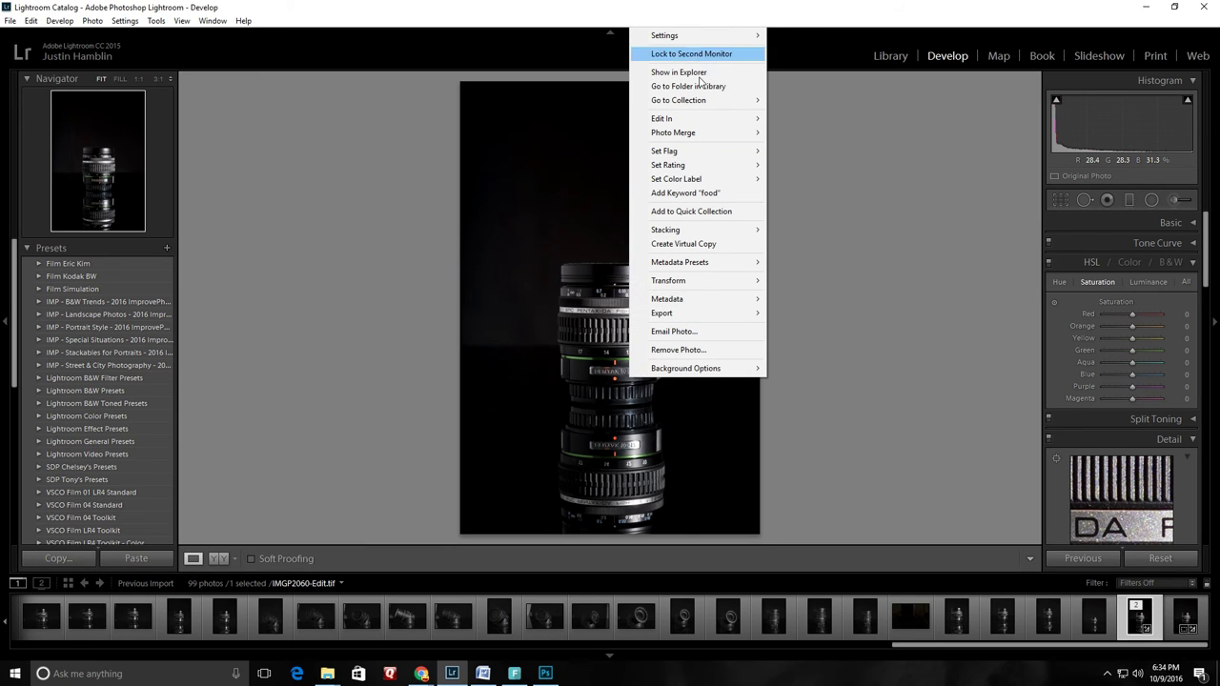
mouse_move(724, 319)
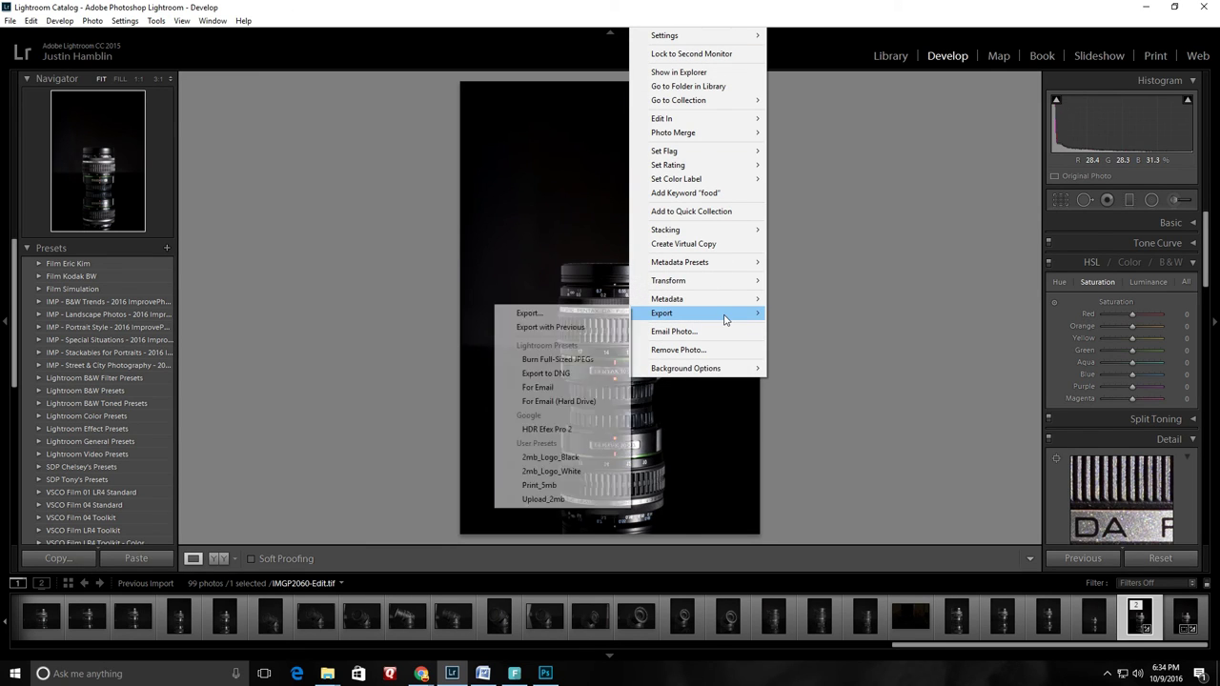
left_click(577, 499)
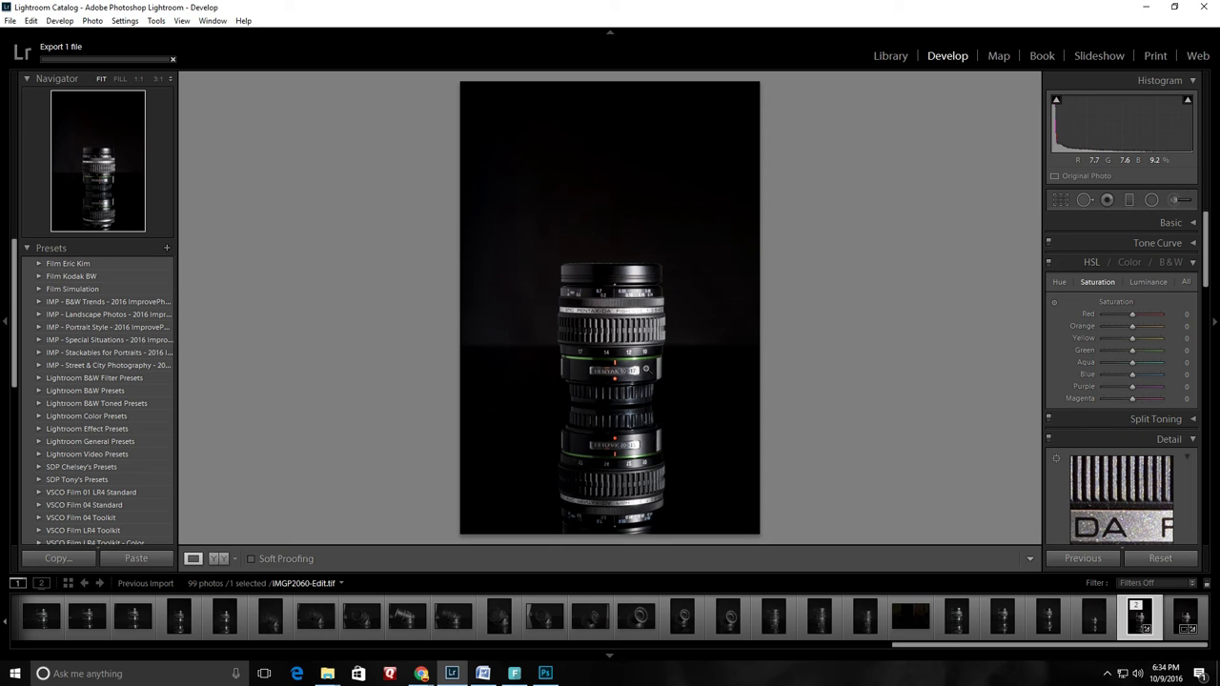
Create a virtual copy of the retouched lens photo.
right_click(894, 336)
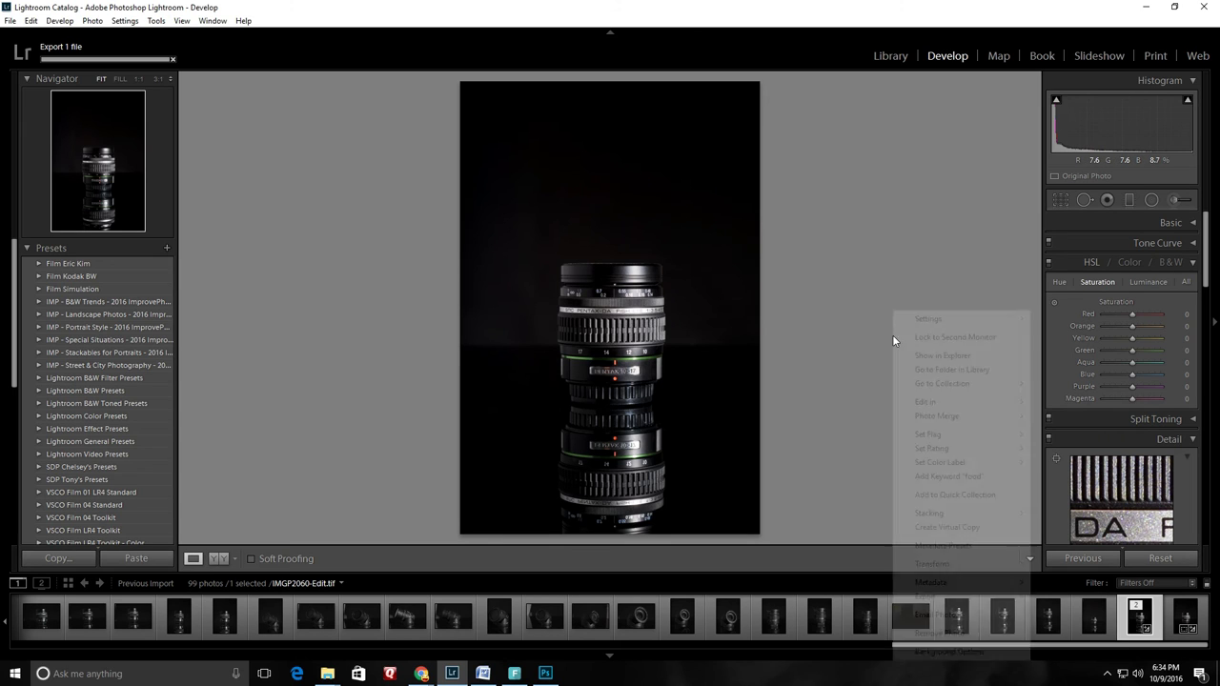
left_click(943, 528)
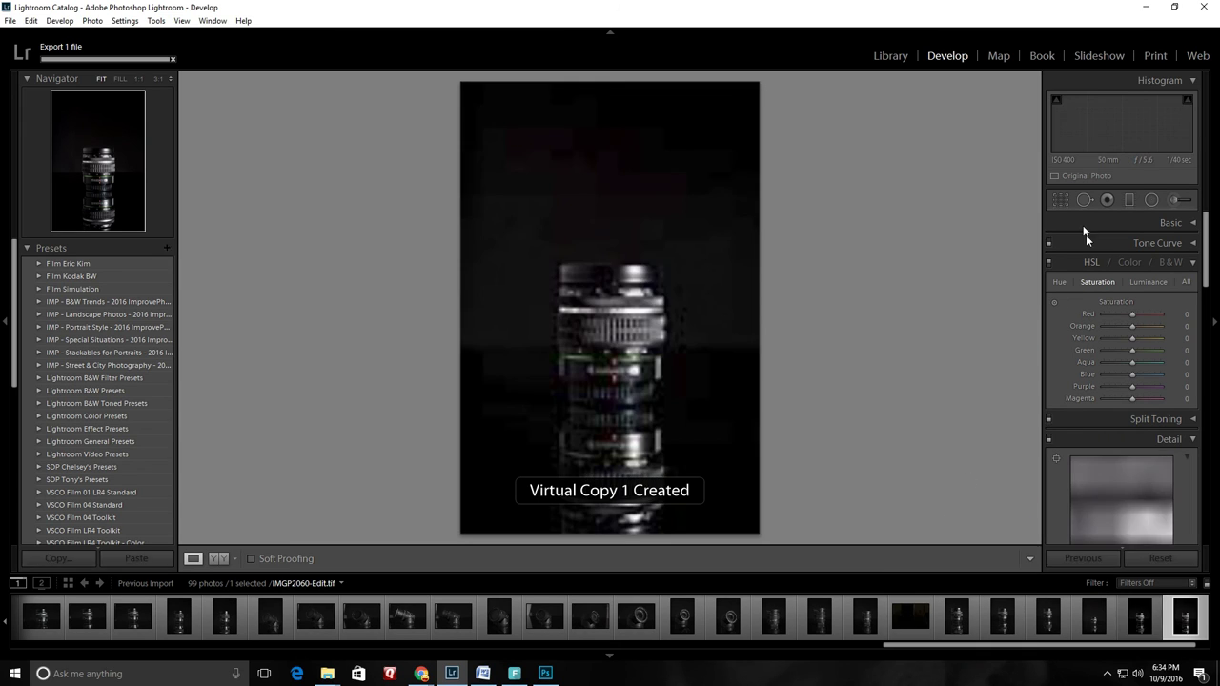
Try a tight portrait crop of the copy around the lens and its reflection.
left_click(1060, 200)
left_click_drag(605, 82, 608, 198)
left_click_drag(652, 233, 705, 176)
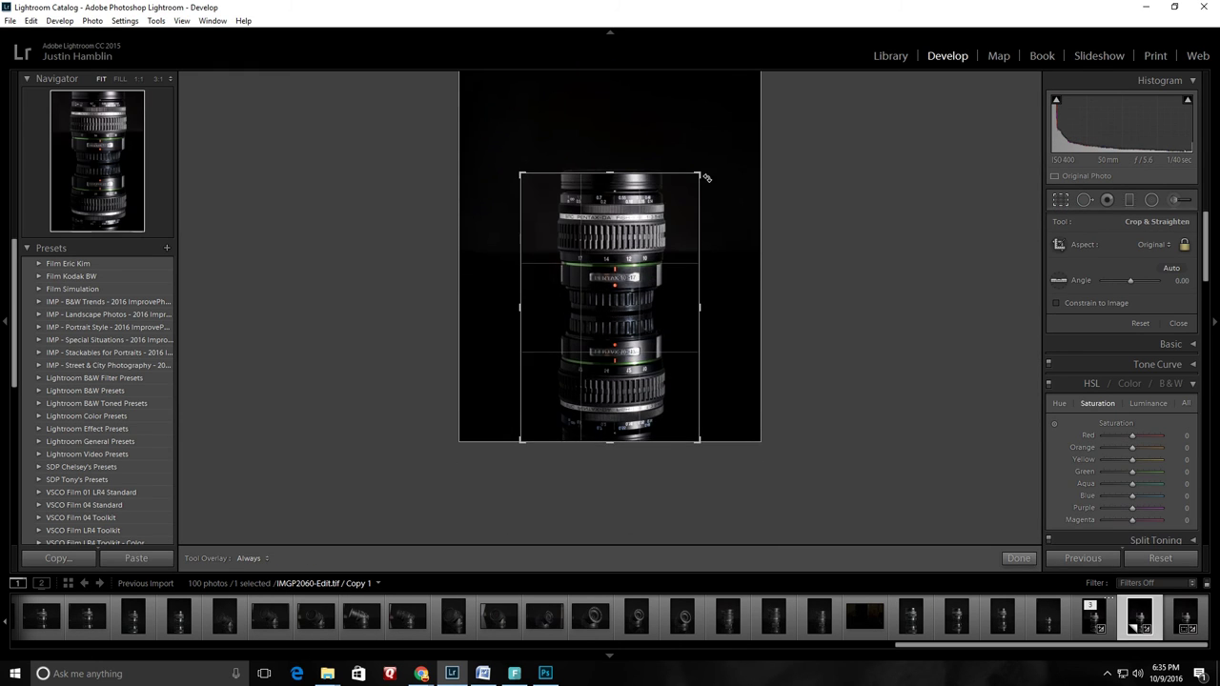
key("z")
Crop the copy to a full-width landscape frame centred on the upright lens, with only the start of its reflection.
left_click(1059, 200)
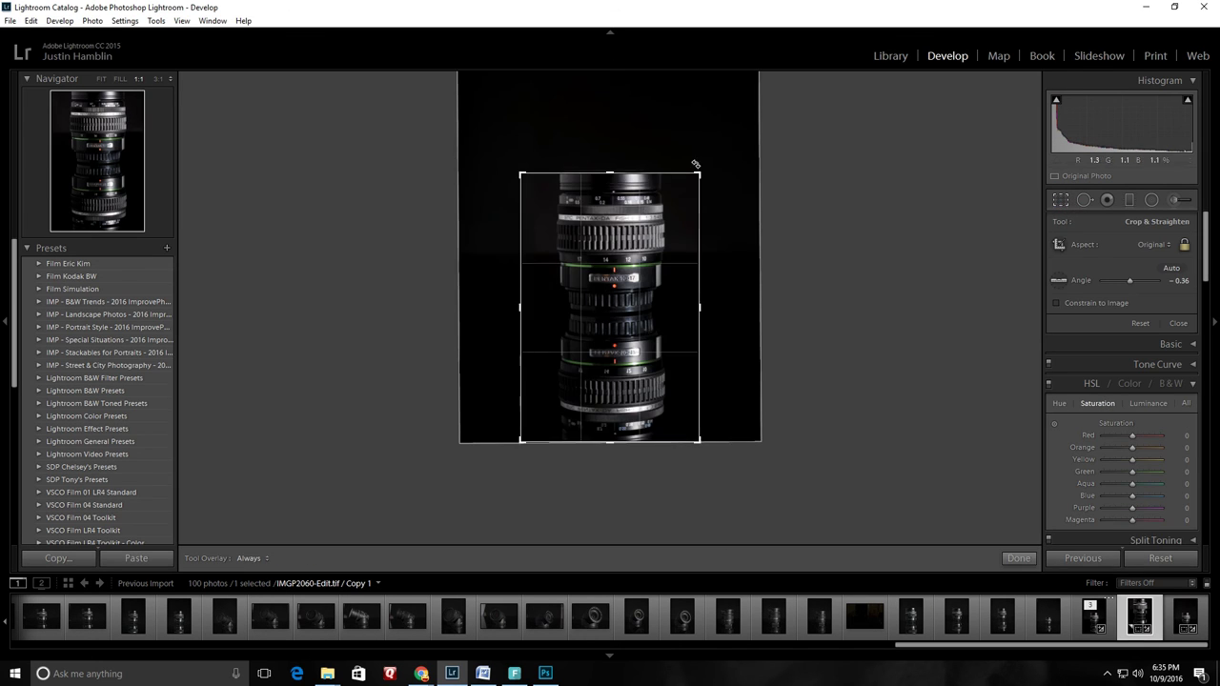
left_click_drag(698, 173, 838, 258)
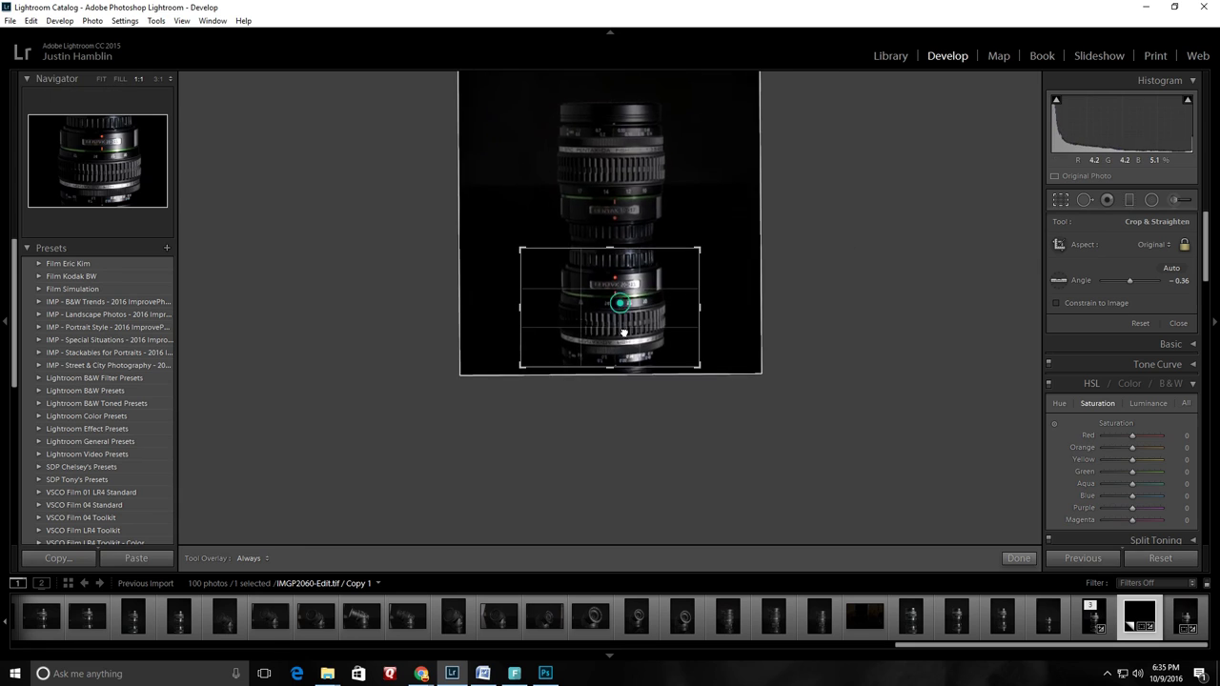
left_click_drag(517, 368, 485, 400)
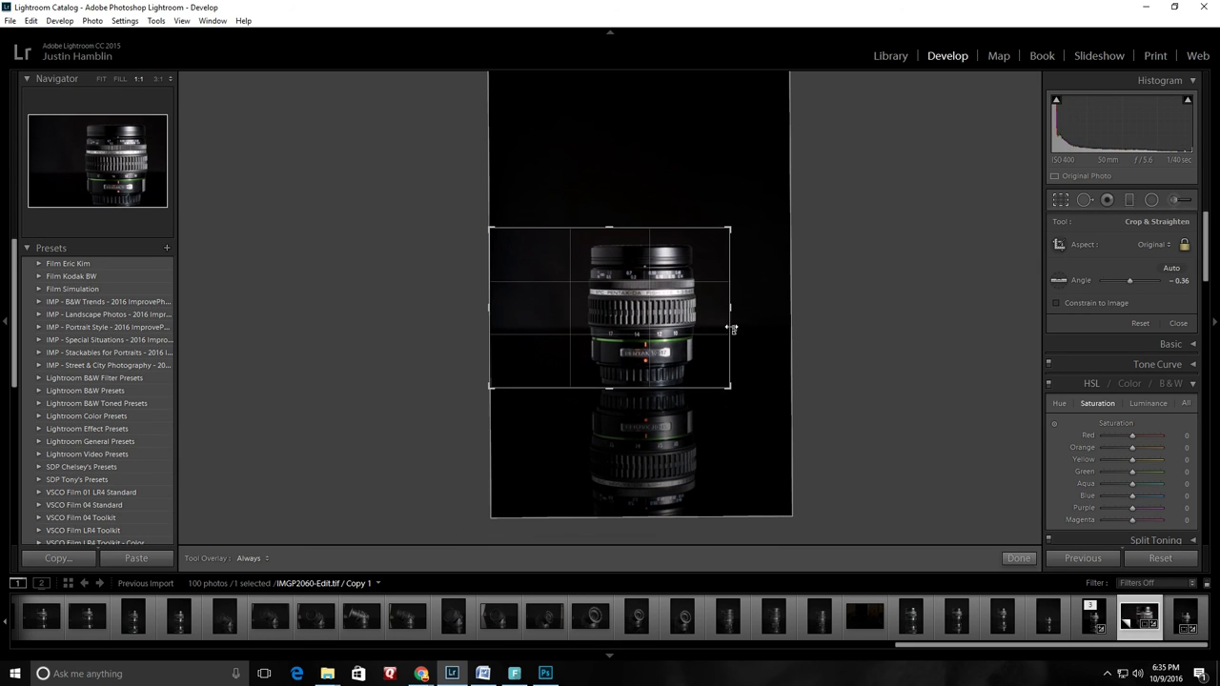
left_click_drag(729, 227, 798, 198)
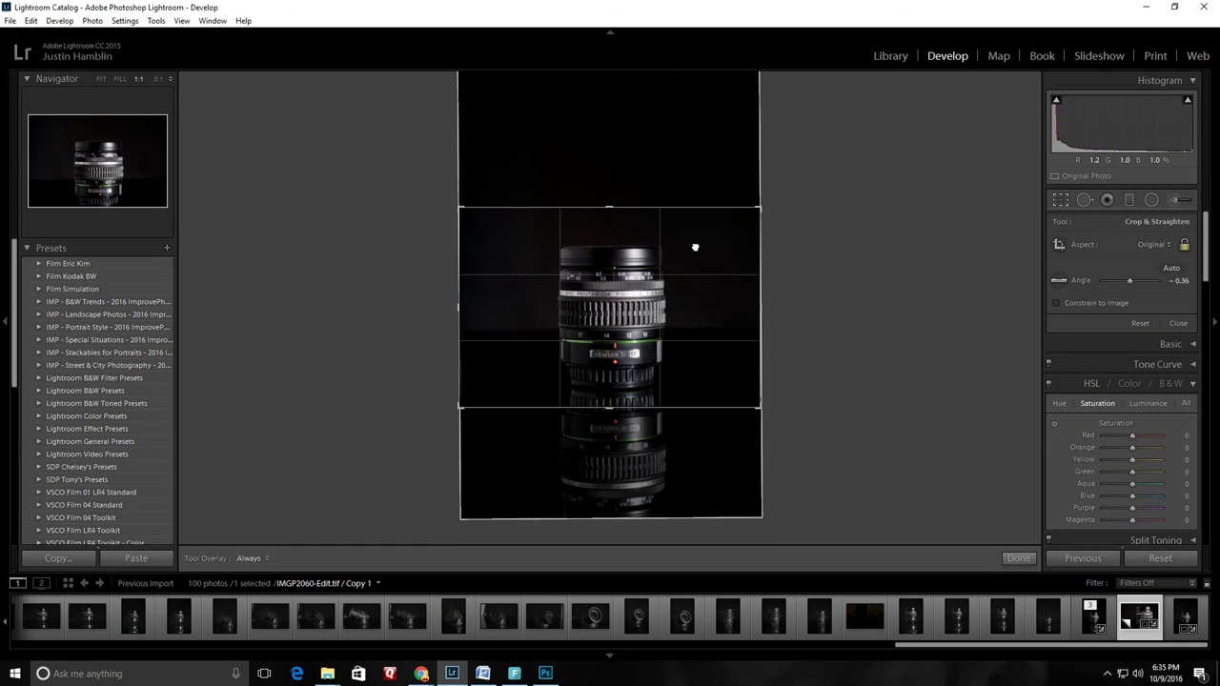
left_click(1063, 199)
left_click(876, 356)
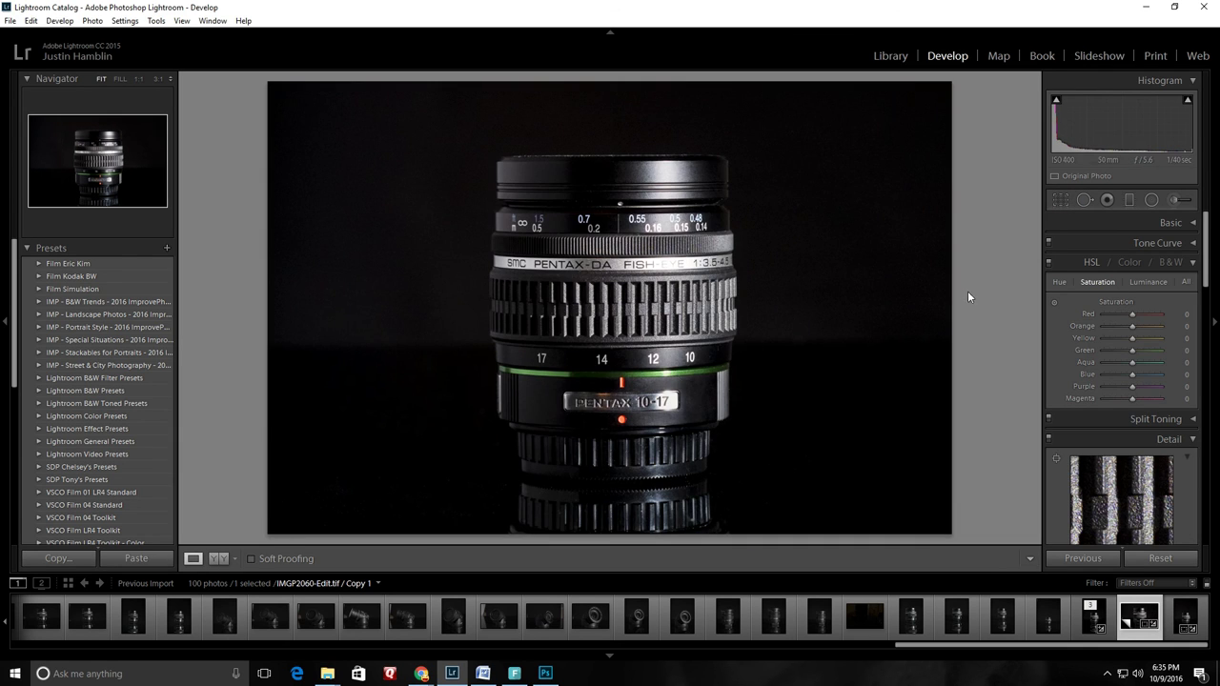
Straighten the landscape crop along the lens's green ring and adjust its rotation angle to about 1.93.
left_click(1060, 199)
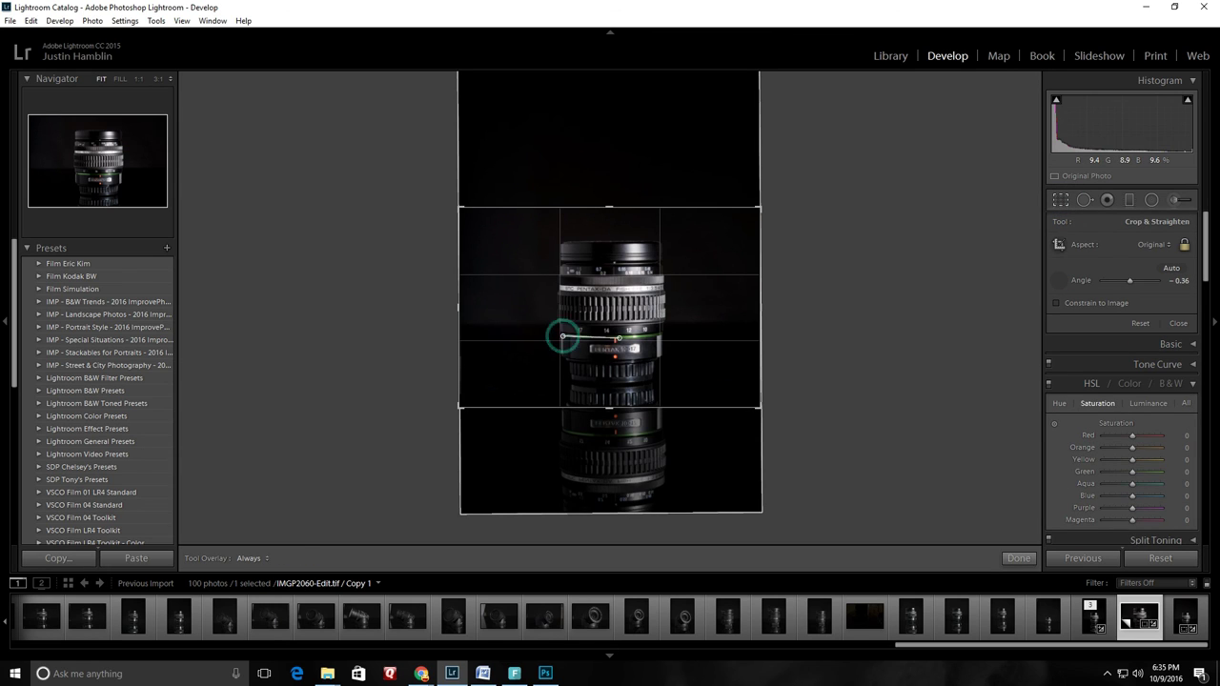
left_click(1061, 201)
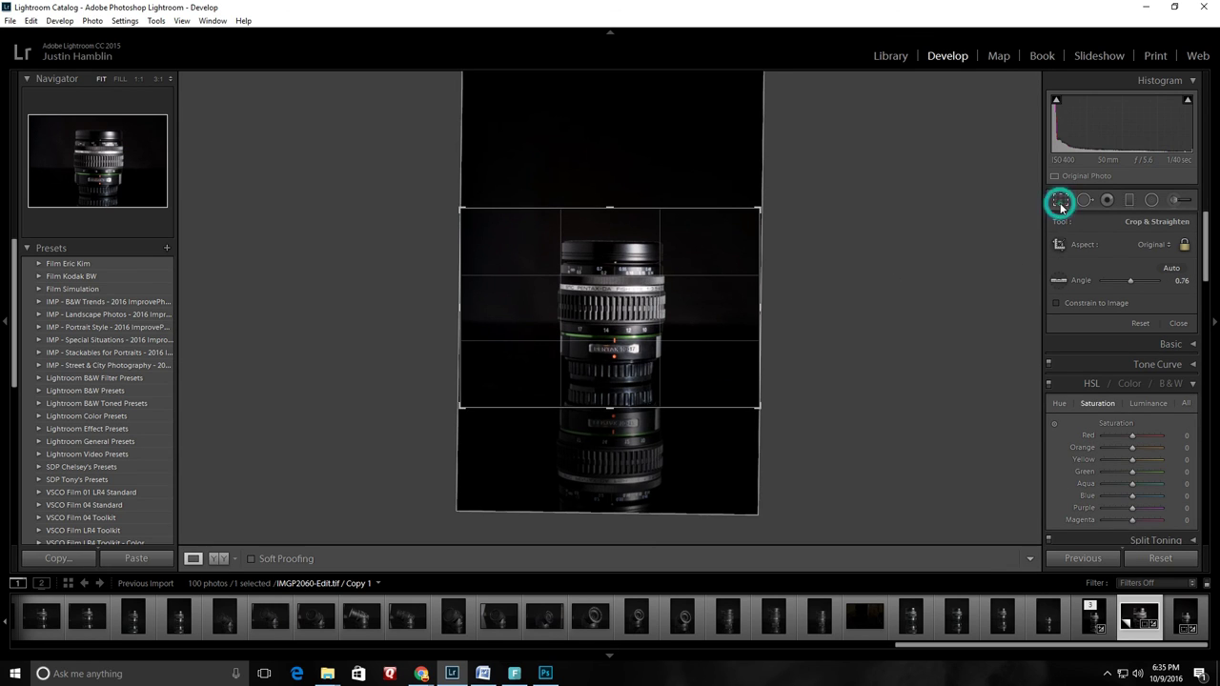
left_click(1061, 201)
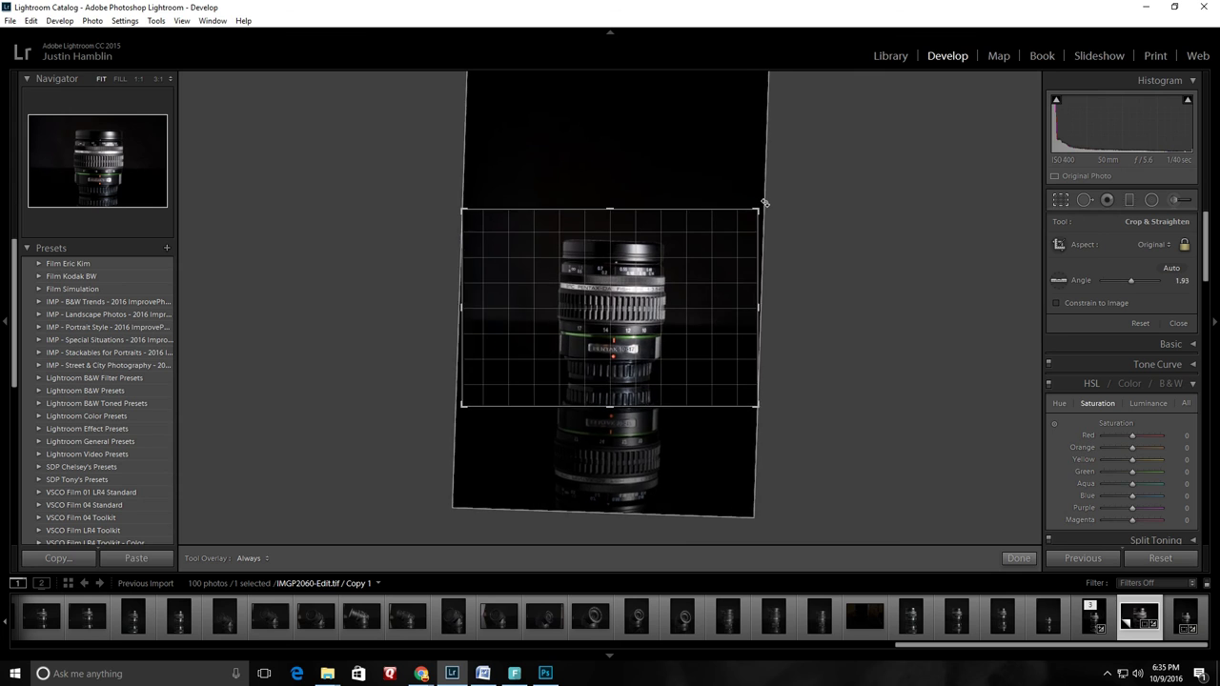